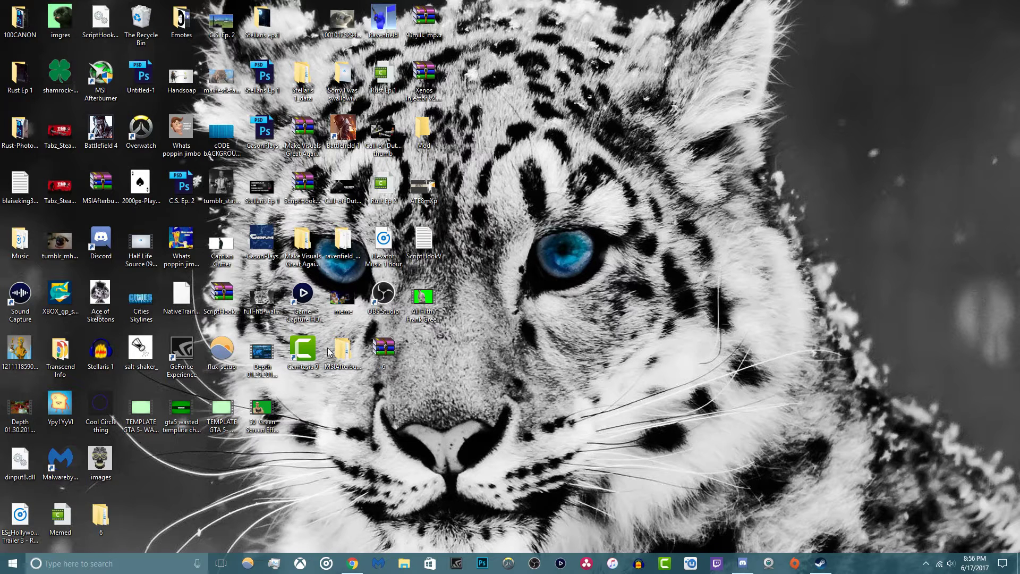
Launch Camtasia from the desktop and start a new project
{"action": "right_click", "coordinate": [305, 355]}
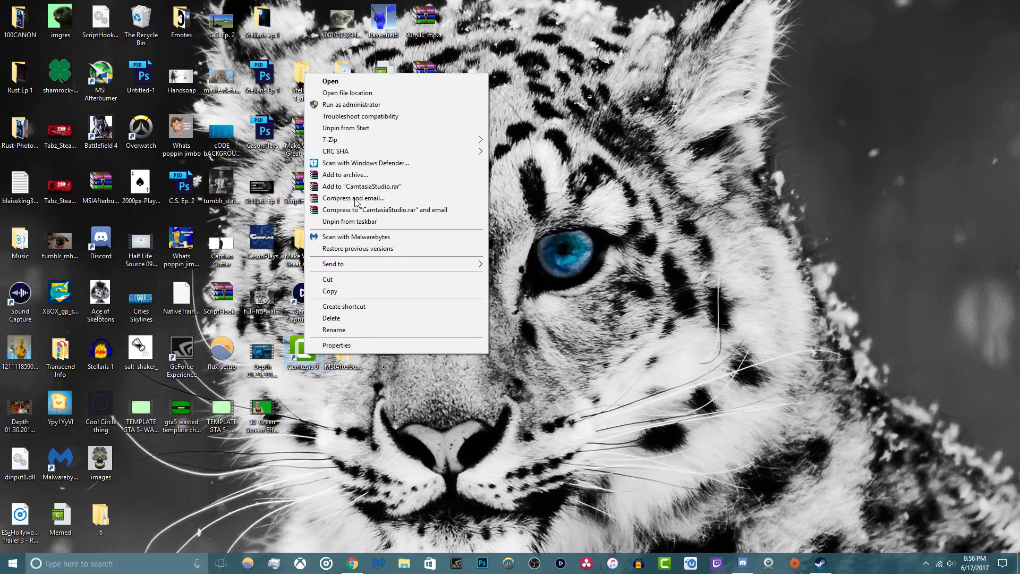
{"action": "left_click", "coordinate": [364, 84]}
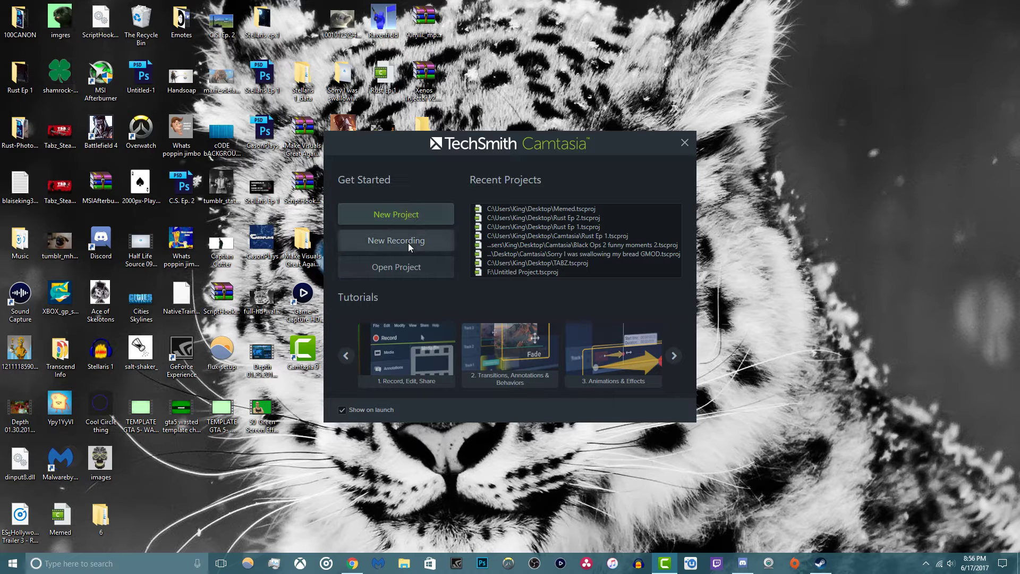
{"action": "left_click", "coordinate": [405, 214]}
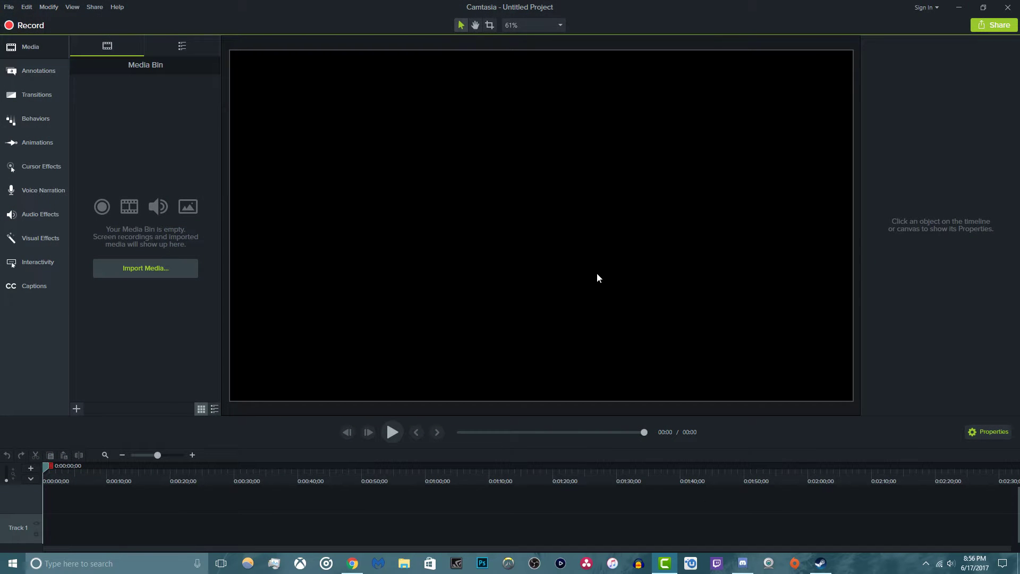
Import the Black Ops 2 video from the Videos folder and place it at the start of Track 2
{"action": "left_click", "coordinate": [159, 270]}
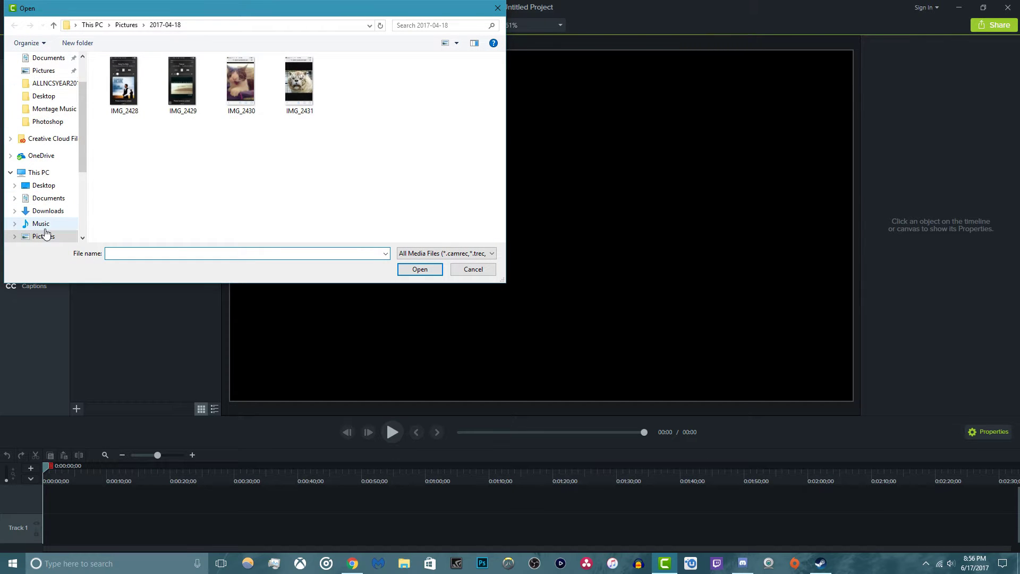
{"action": "scroll", "coordinate": [45, 234], "scroll_direction": "up", "scroll_amount": 2}
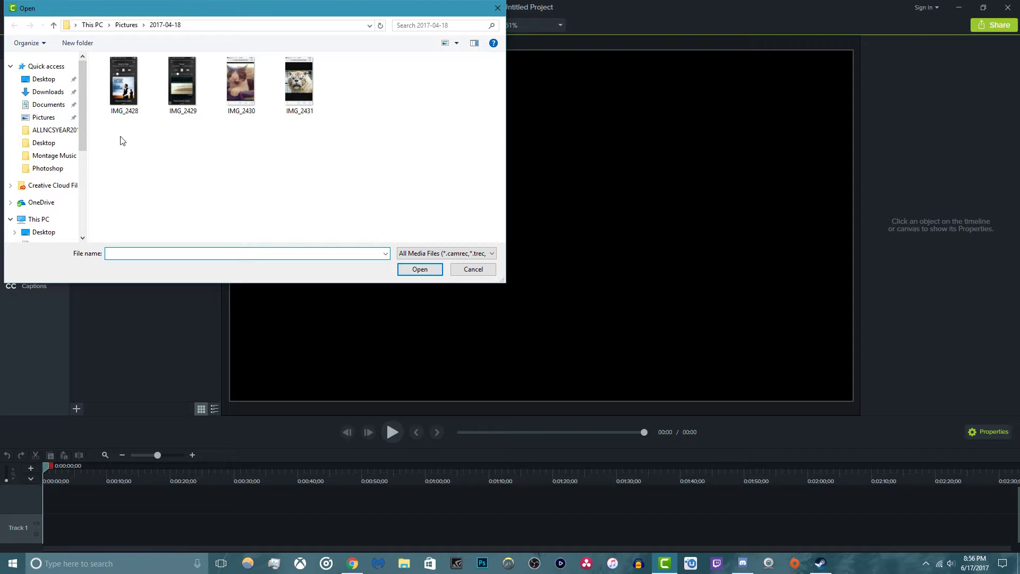
{"action": "left_click", "coordinate": [50, 128]}
{"action": "left_click", "coordinate": [57, 117]}
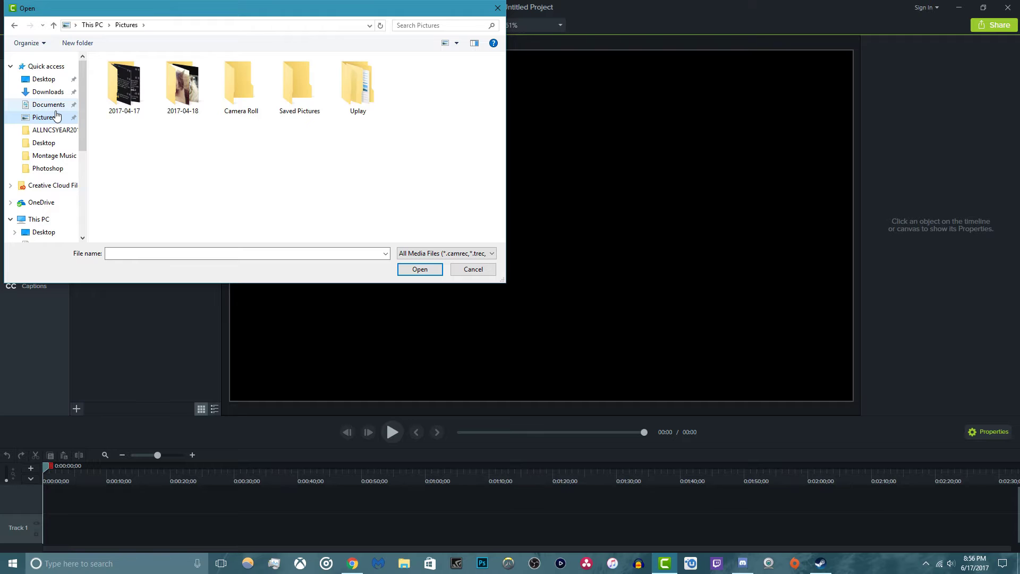
{"action": "scroll", "coordinate": [49, 199], "scroll_direction": "down", "scroll_amount": 3}
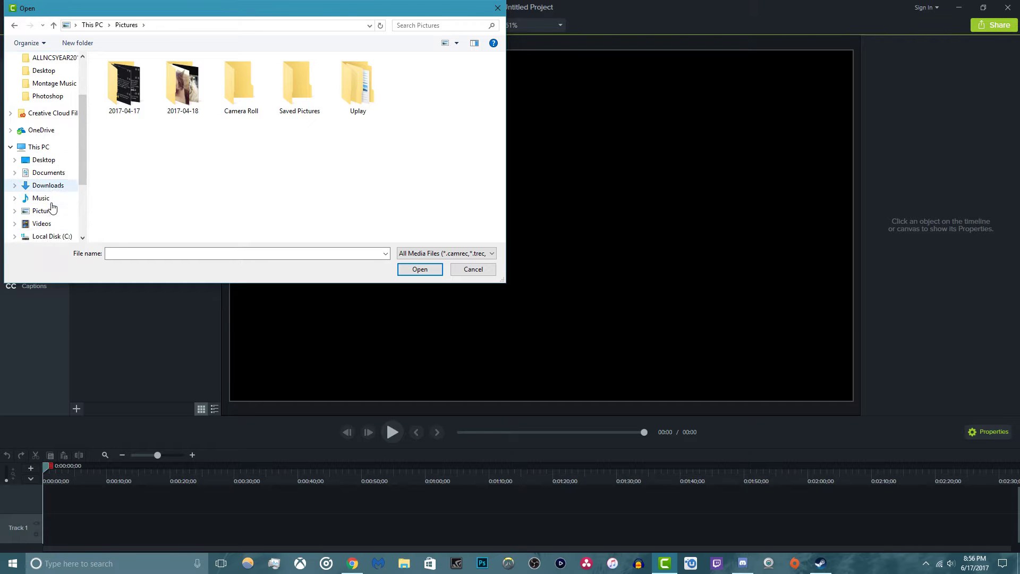
{"action": "left_click", "coordinate": [43, 198]}
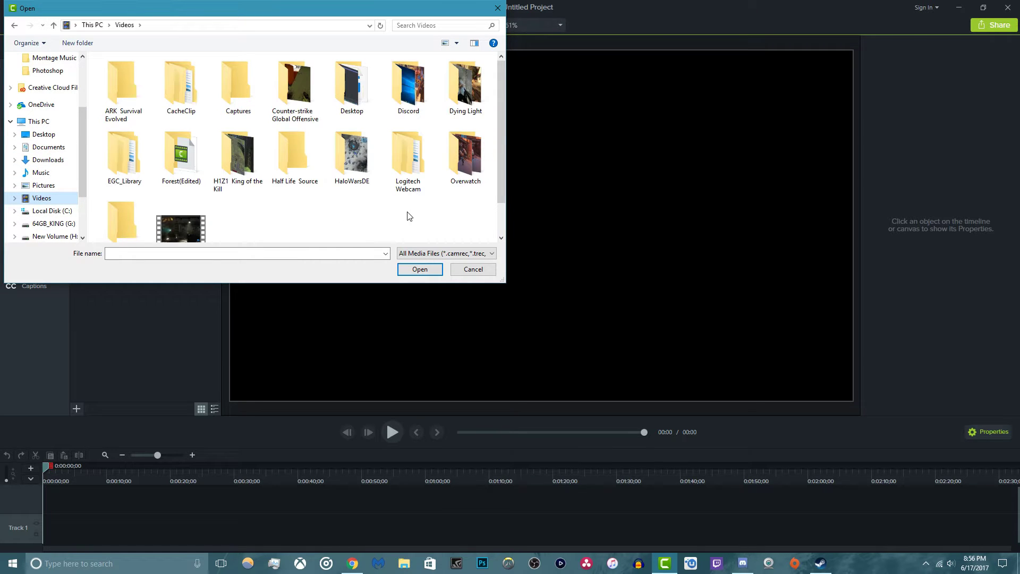
{"action": "scroll", "coordinate": [416, 212], "scroll_direction": "down", "scroll_amount": 1}
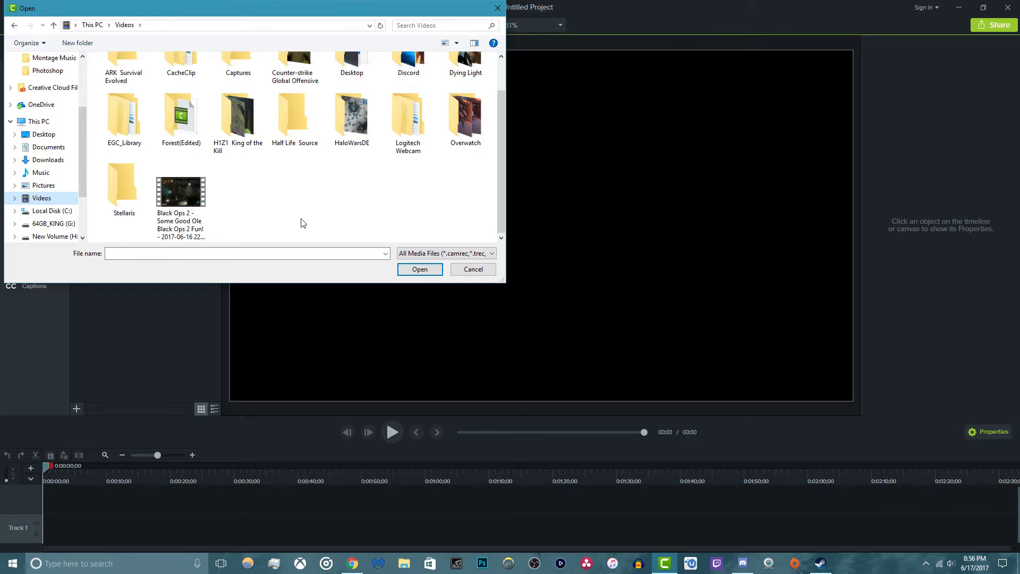
{"action": "double_click", "coordinate": [180, 192]}
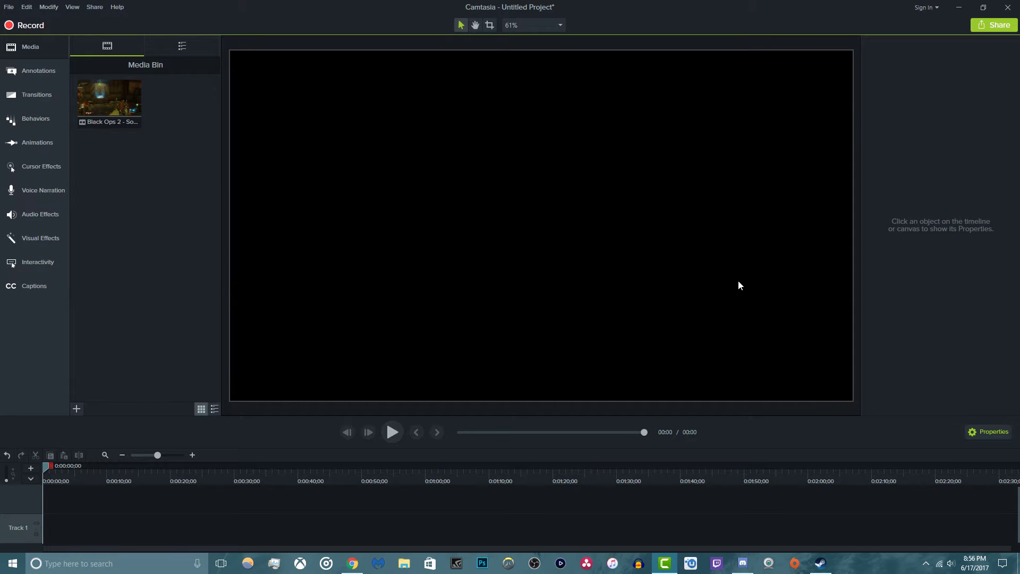
{"action": "left_click_drag", "start_coordinate": [109, 101], "coordinate": [37, 496]}
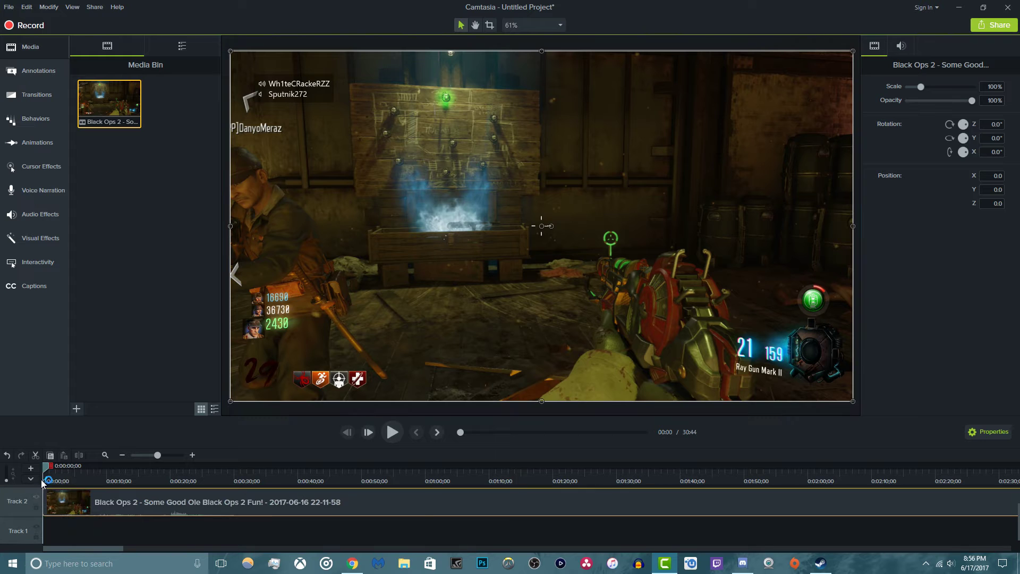
Preview the opening seconds of the gameplay clip and return the playhead to the start of the timeline
{"action": "left_click", "coordinate": [392, 434]}
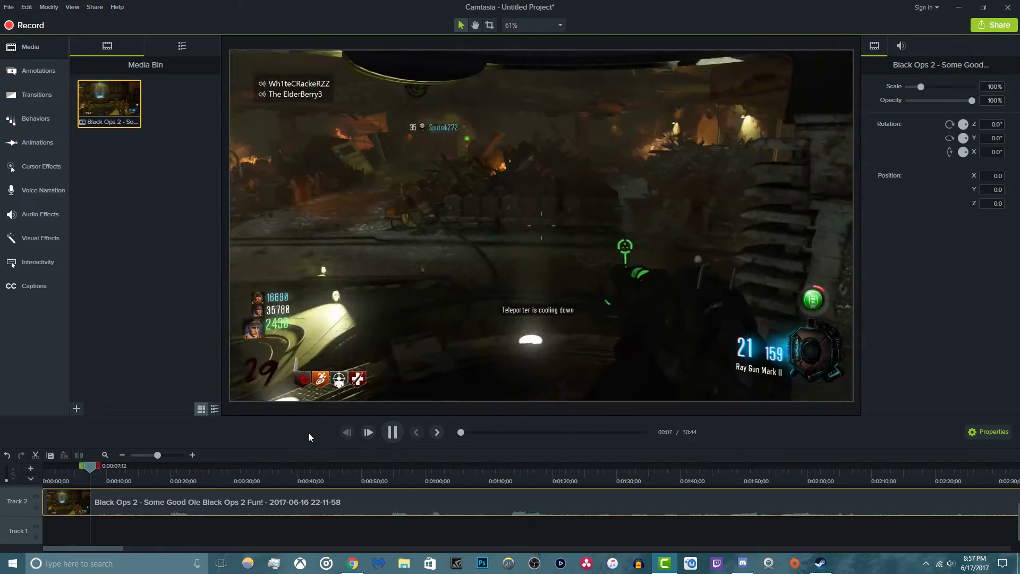
{"action": "left_click", "coordinate": [393, 432]}
{"action": "left_click", "coordinate": [604, 300]}
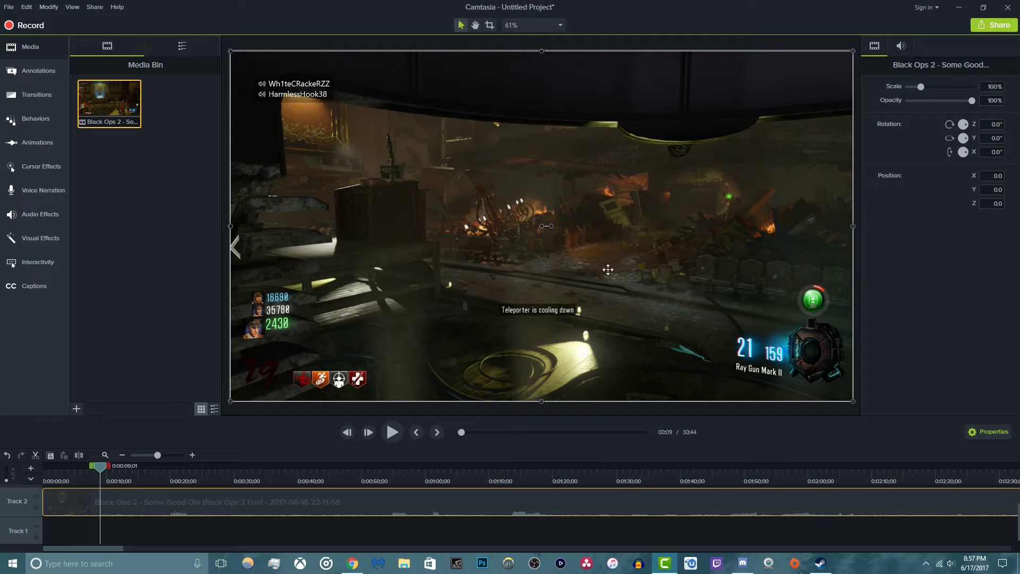
{"action": "left_click_drag", "start_coordinate": [101, 467], "coordinate": [24, 480]}
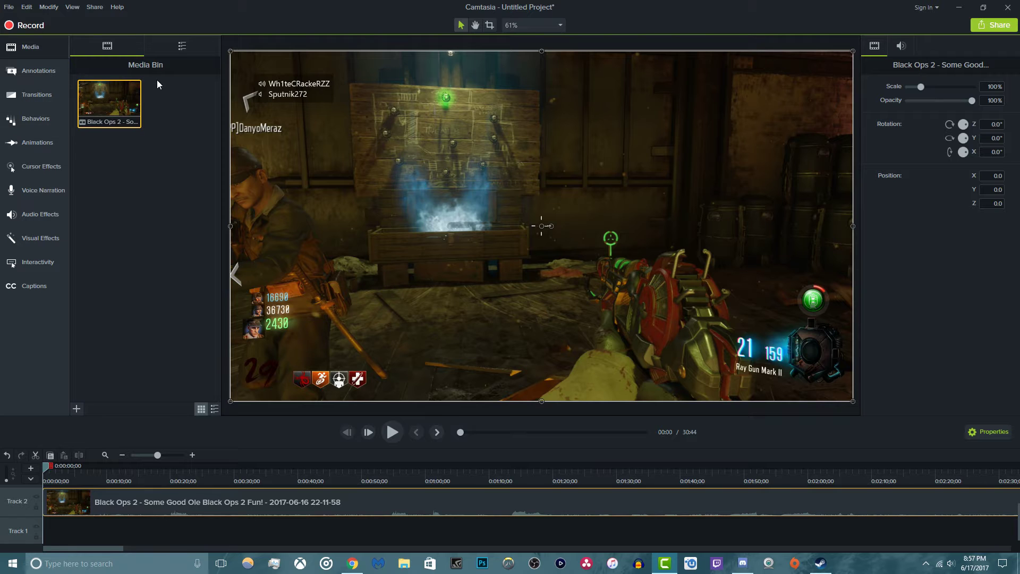
Try the bokehdots animated background from the library over the gameplay clip and delete it from the canvas
{"action": "left_click", "coordinate": [180, 50]}
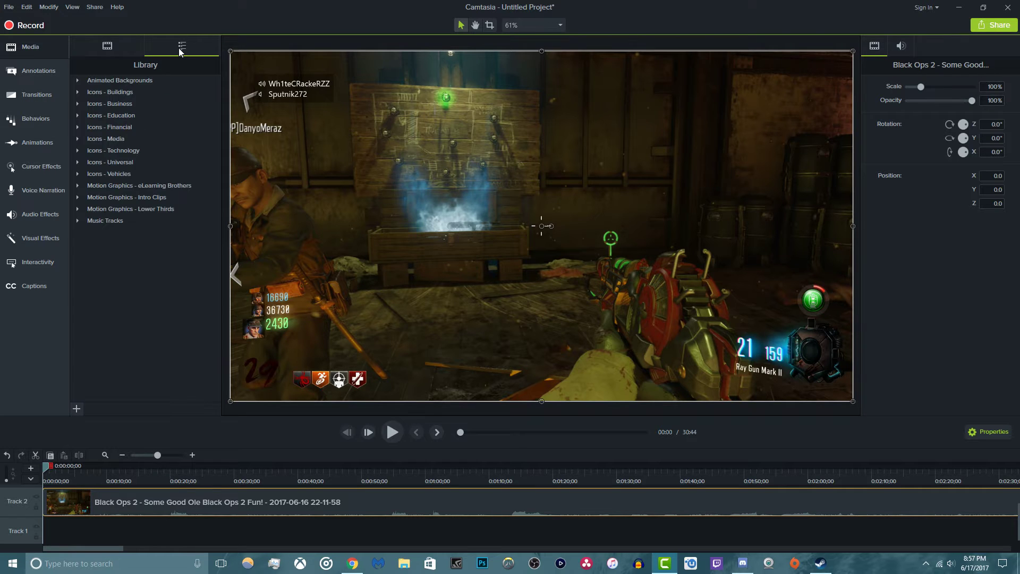
{"action": "left_click", "coordinate": [78, 80]}
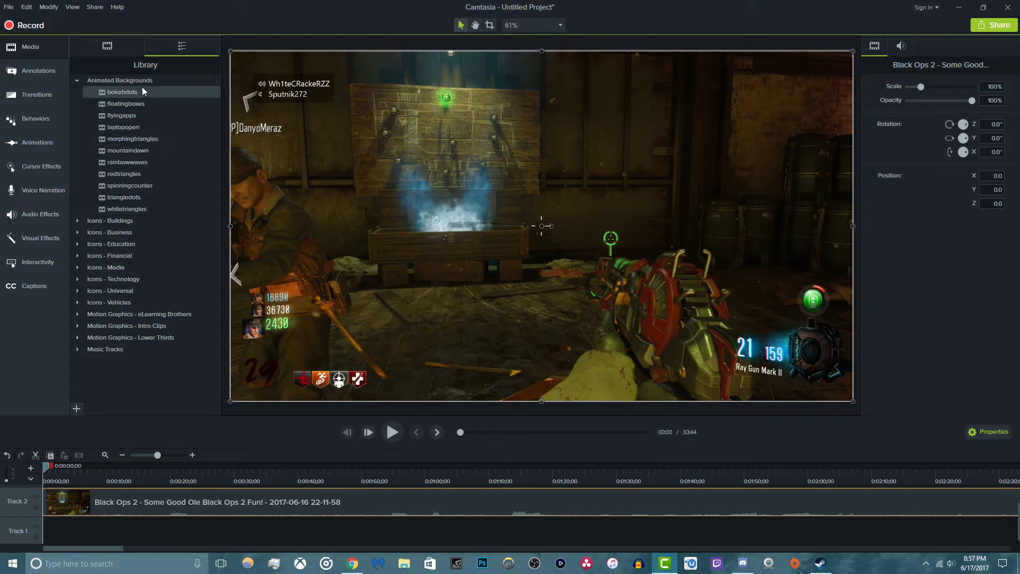
{"action": "left_click_drag", "start_coordinate": [132, 93], "coordinate": [548, 222]}
{"action": "left_click", "coordinate": [396, 433]}
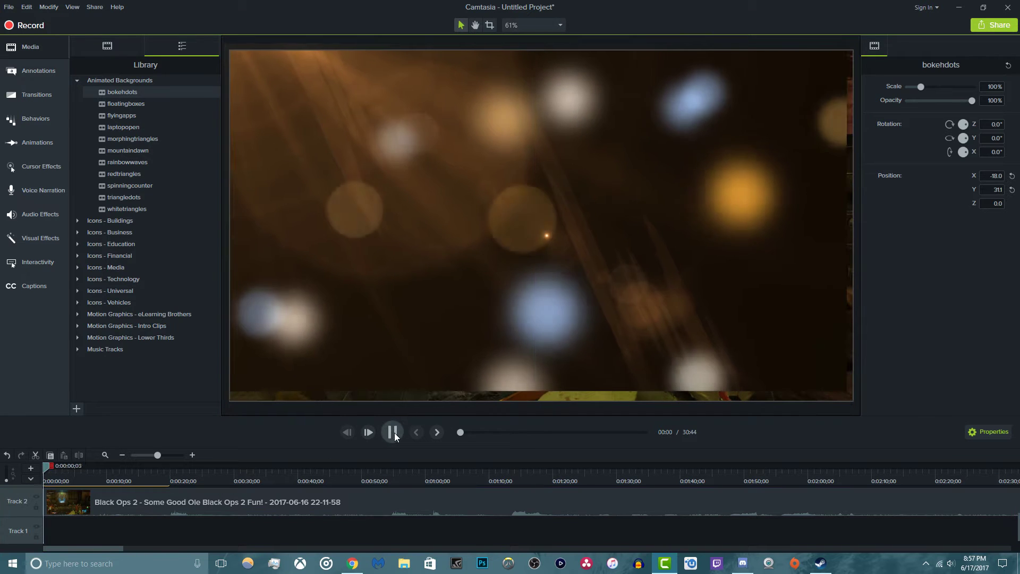
{"action": "left_click", "coordinate": [393, 432]}
{"action": "key", "text": "Delete"}
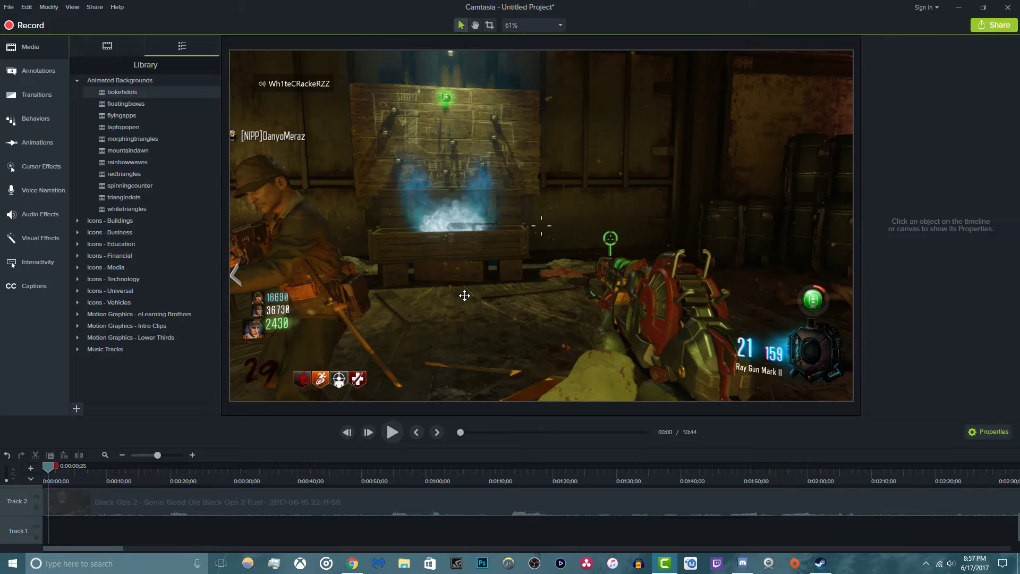
{"action": "left_click", "coordinate": [78, 82]}
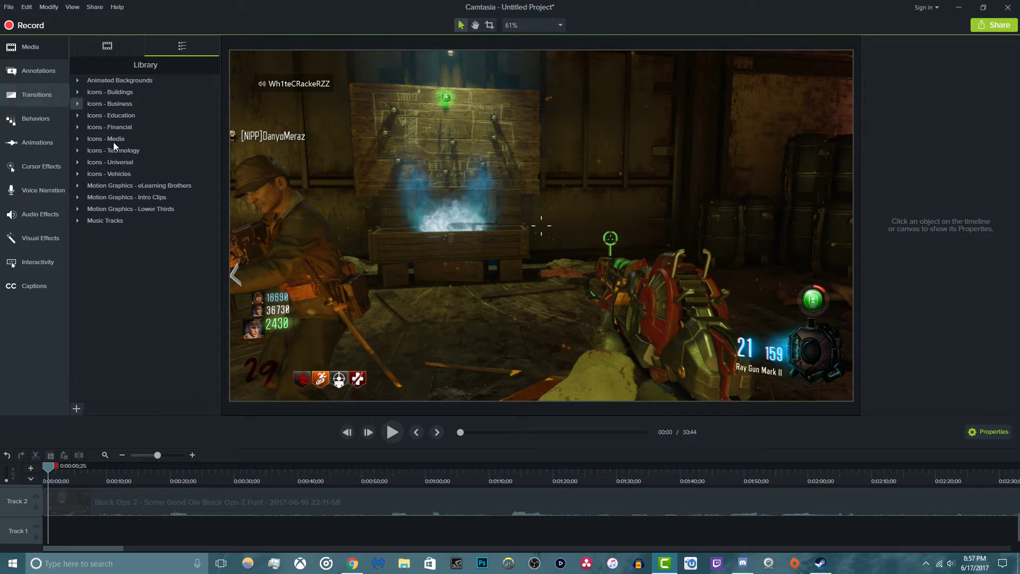
Enlarge the gameplay clip to 112.5% scale and shift it to about X -62, Y 31
{"action": "left_click", "coordinate": [274, 508]}
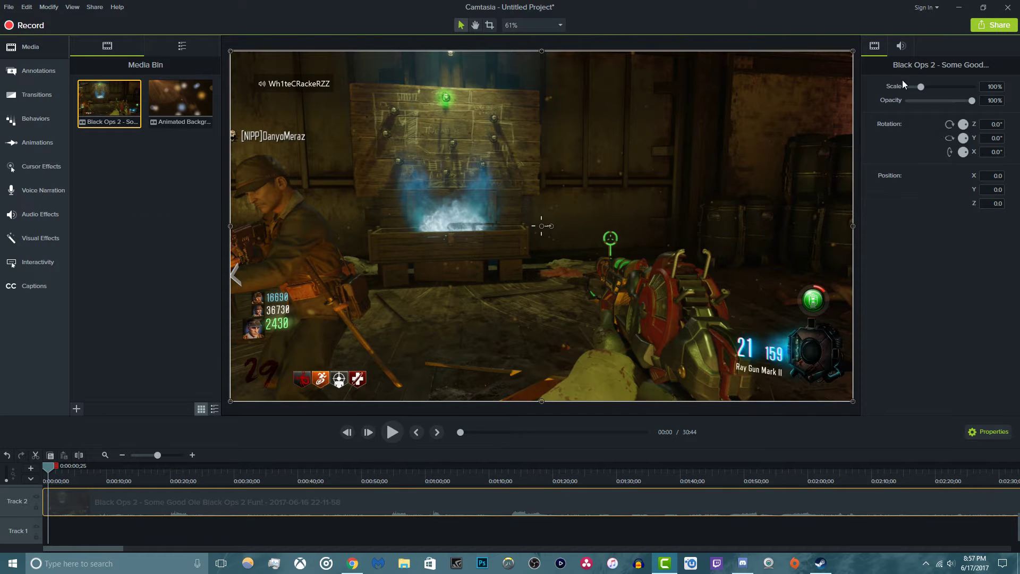
{"action": "mouse_move", "coordinate": [922, 89]}
{"action": "left_mouse_down"}
{"action": "mouse_move", "coordinate": [974, 98]}
{"action": "mouse_move", "coordinate": [907, 88]}
{"action": "mouse_move", "coordinate": [922, 94]}
{"action": "left_mouse_up"}
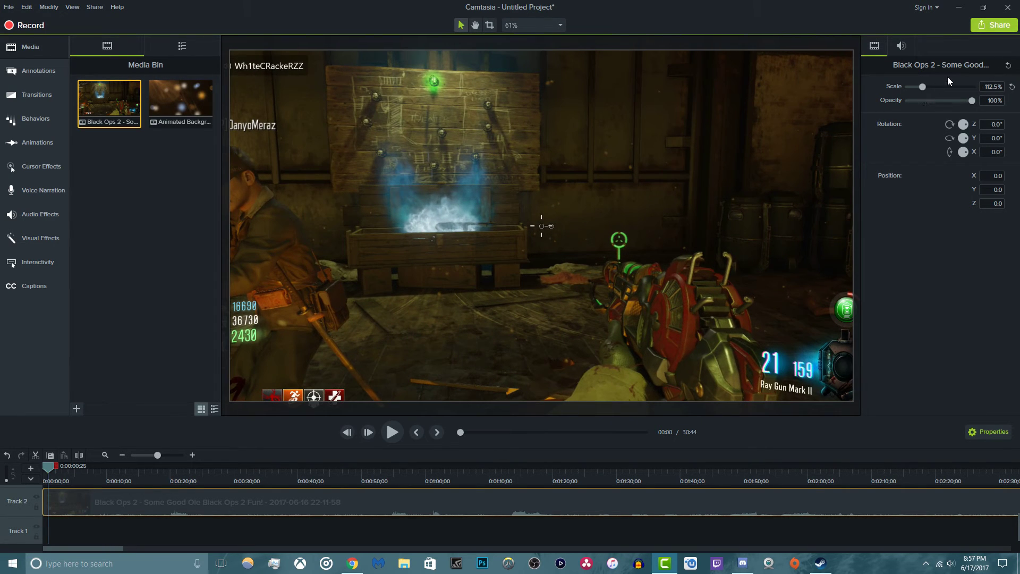
{"action": "left_click_drag", "start_coordinate": [847, 249], "coordinate": [827, 239]}
{"action": "scroll", "coordinate": [688, 227], "scroll_direction": "down", "scroll_amount": 5}
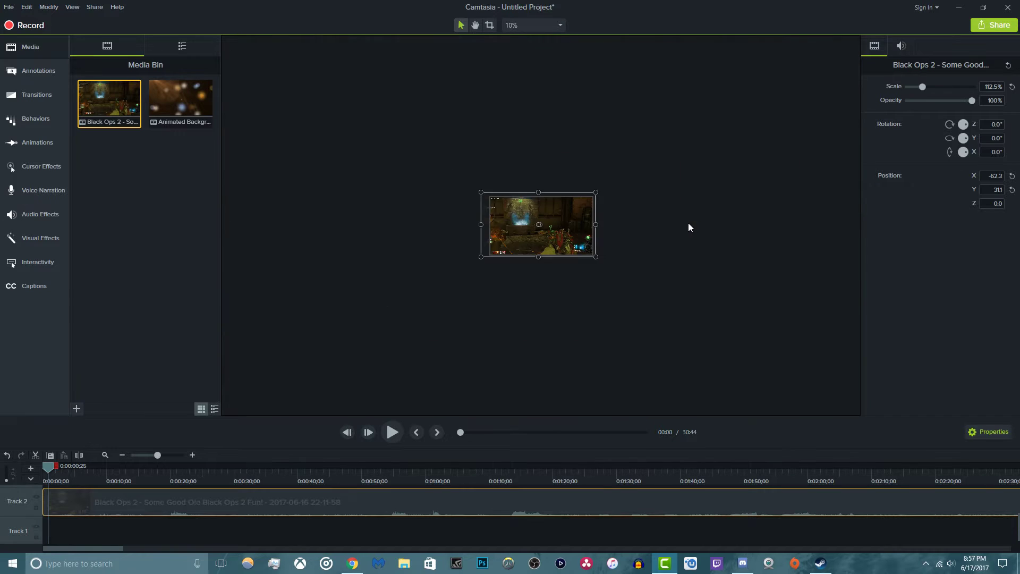
{"action": "scroll", "coordinate": [687, 223], "scroll_direction": "up", "scroll_amount": 2}
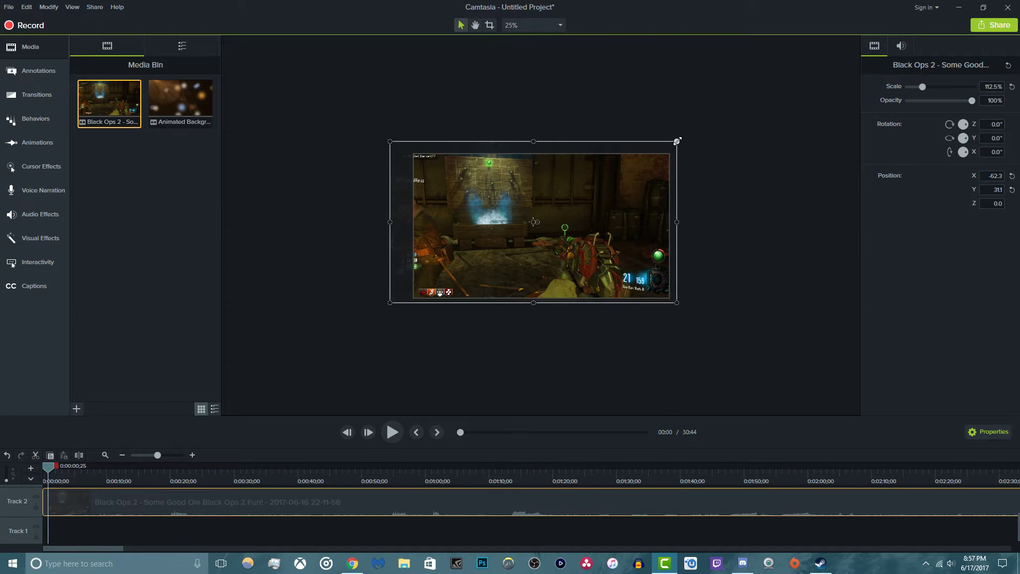
Resize the gameplay clip from its corners to 100% scale so it fits the canvas exactly
{"action": "left_click_drag", "start_coordinate": [677, 141], "coordinate": [669, 147]}
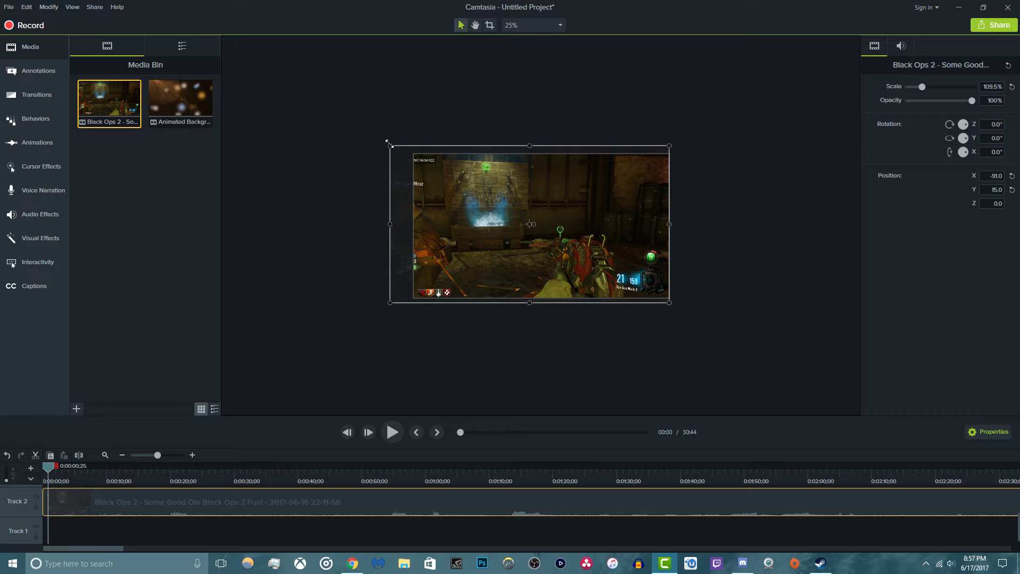
{"action": "left_click_drag", "start_coordinate": [388, 143], "coordinate": [414, 154]}
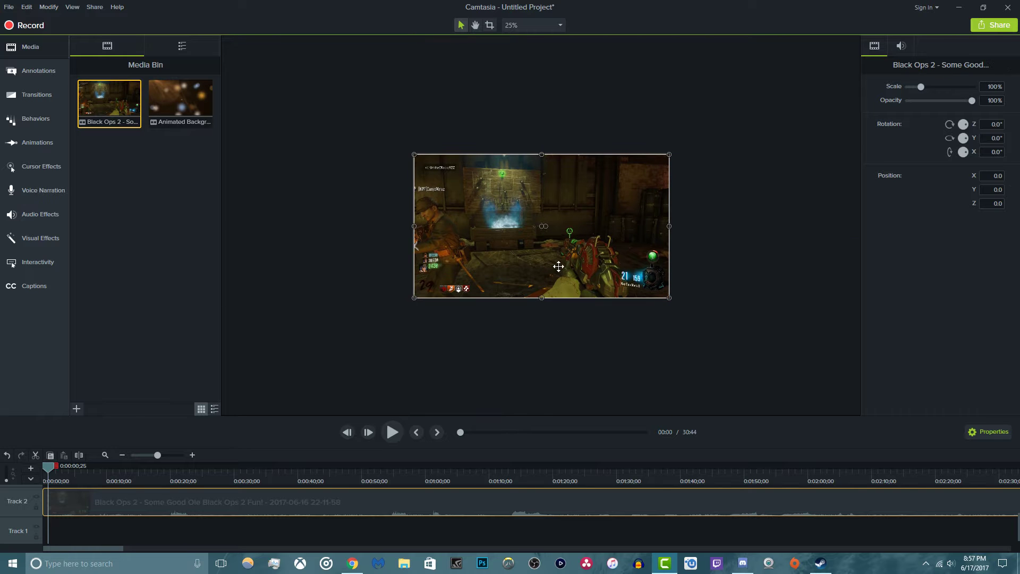
{"action": "scroll", "coordinate": [604, 269], "scroll_direction": "up", "scroll_amount": 3}
{"action": "scroll", "coordinate": [603, 269], "scroll_direction": "down", "scroll_amount": 2}
{"action": "scroll", "coordinate": [603, 268], "scroll_direction": "up", "scroll_amount": 1}
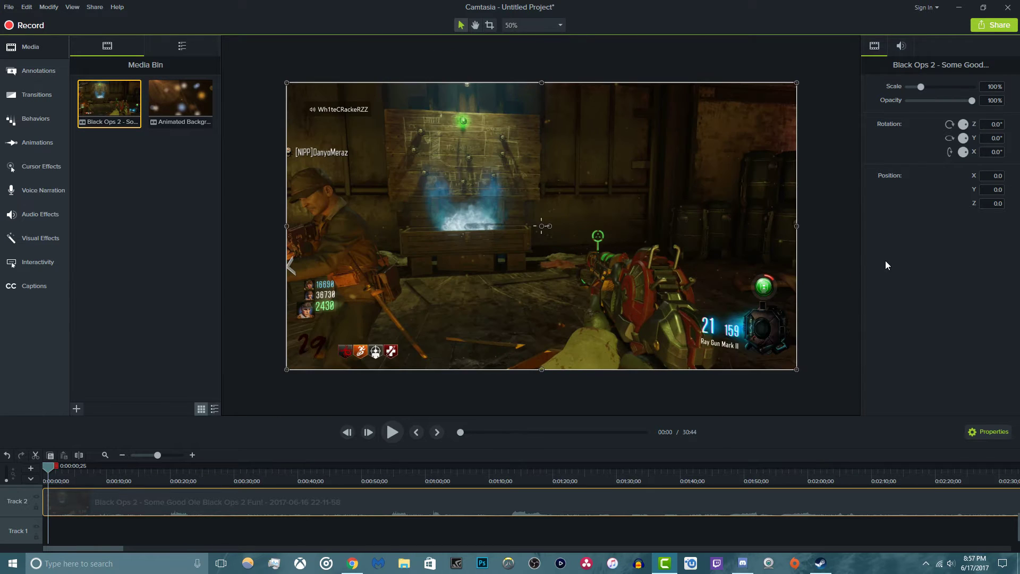
{"action": "left_click", "coordinate": [813, 260]}
{"action": "left_click", "coordinate": [785, 254]}
Try rotating the gameplay clip on all three axes and setting its X position to 10, reverting each change
{"action": "left_click_drag", "start_coordinate": [951, 125], "coordinate": [967, 148]}
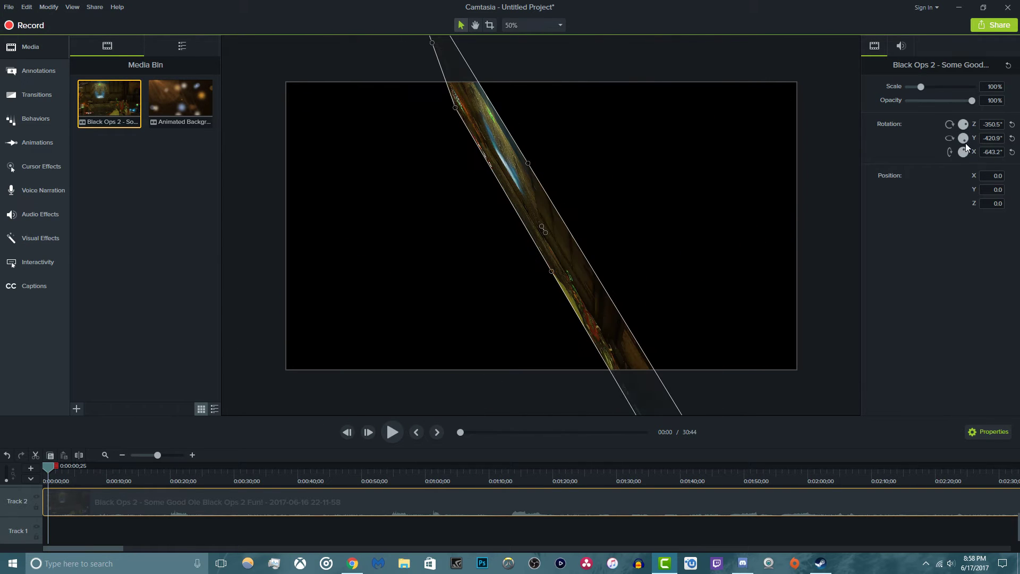
{"action": "left_click", "coordinate": [1008, 65]}
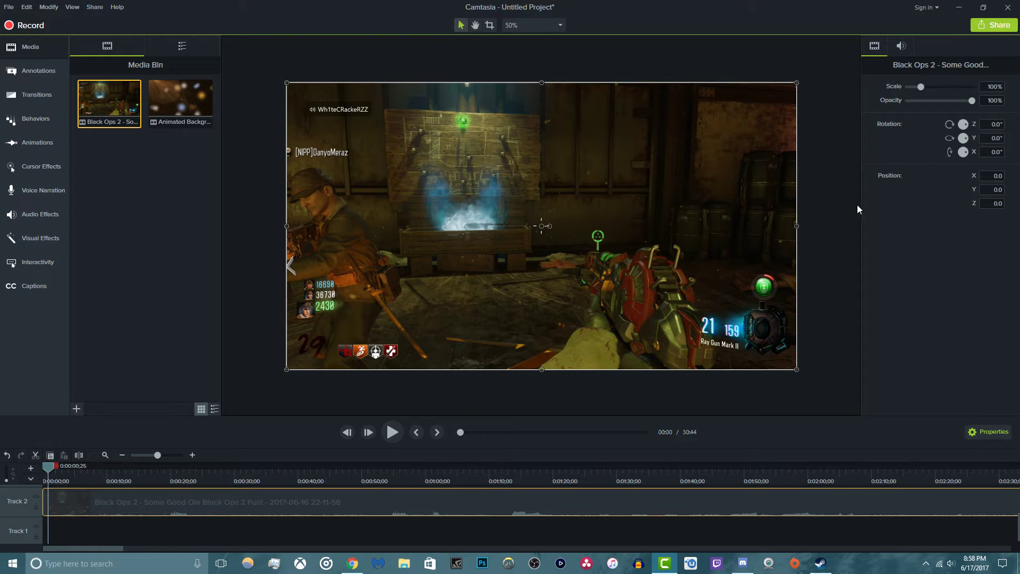
{"action": "left_click", "coordinate": [991, 176]}
{"action": "type", "text": "10"}
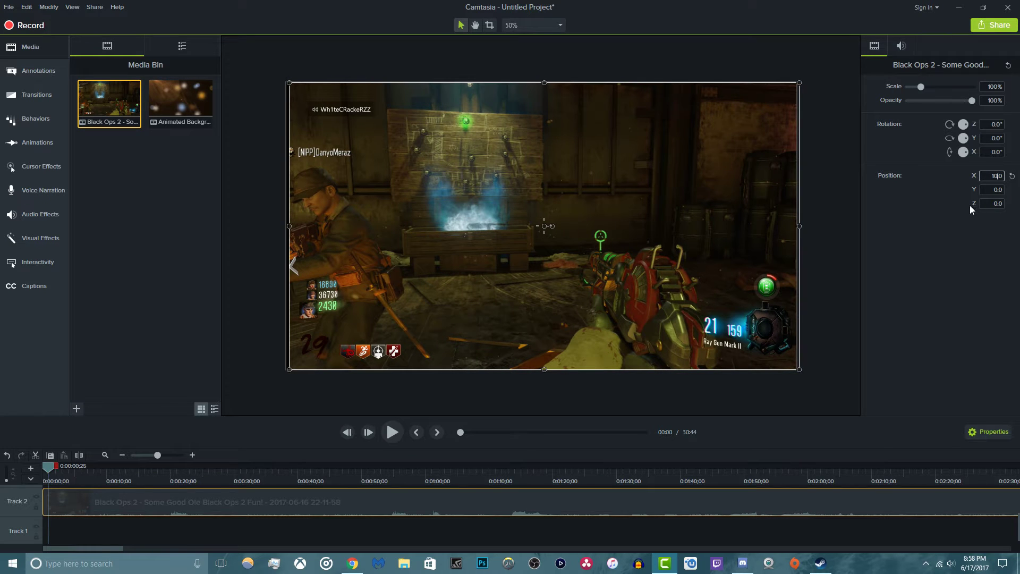
{"action": "key", "text": "ctrl+z"}
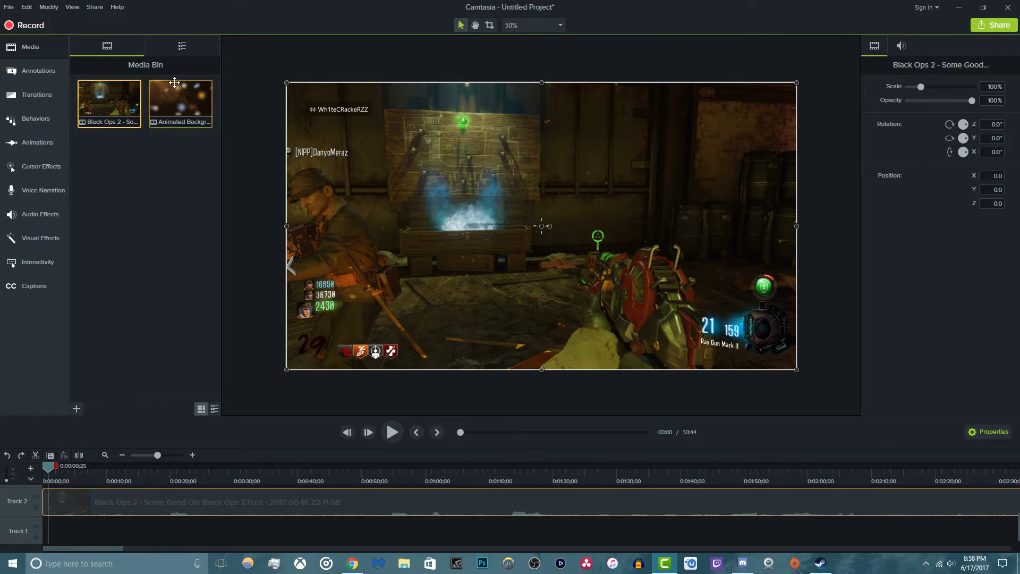
Add a purple speech bubble callout reading "Hello" just right of the canvas centre and preview it
{"action": "left_click", "coordinate": [33, 71]}
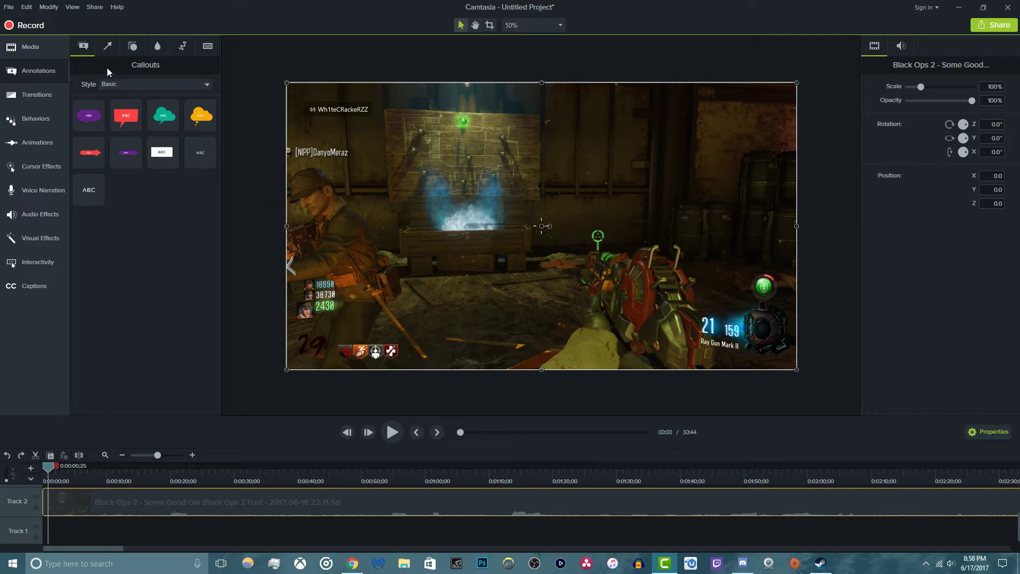
{"action": "left_click_drag", "start_coordinate": [80, 125], "coordinate": [534, 238]}
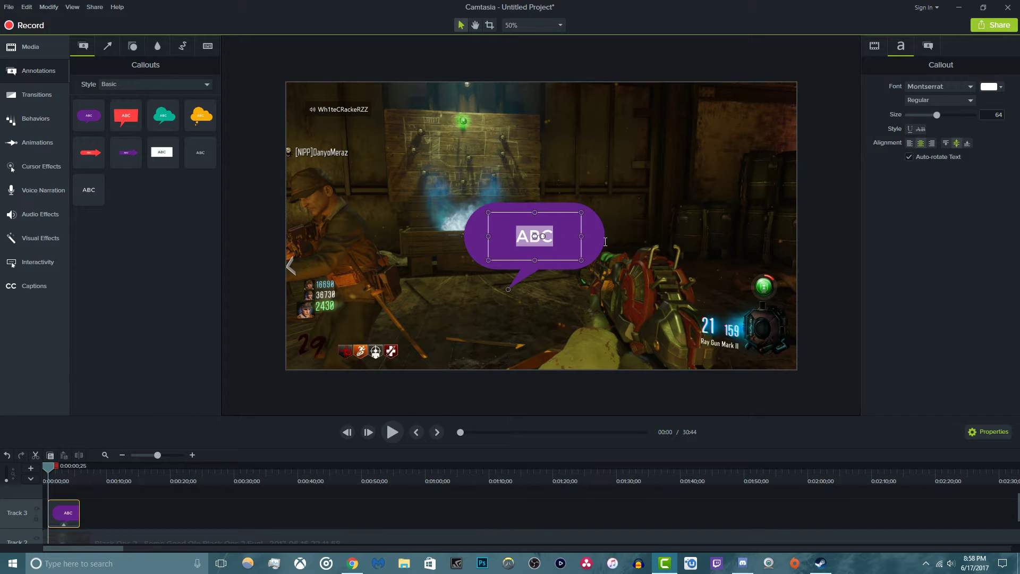
{"action": "type", "text": "Hello"}
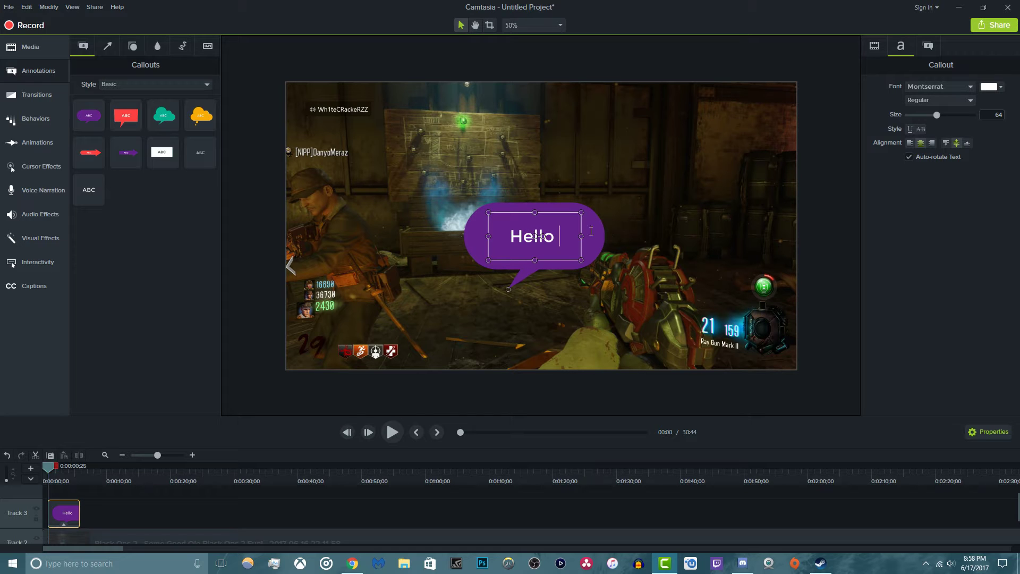
{"action": "left_click", "coordinate": [535, 308]}
{"action": "left_click_drag", "start_coordinate": [571, 258], "coordinate": [607, 249]}
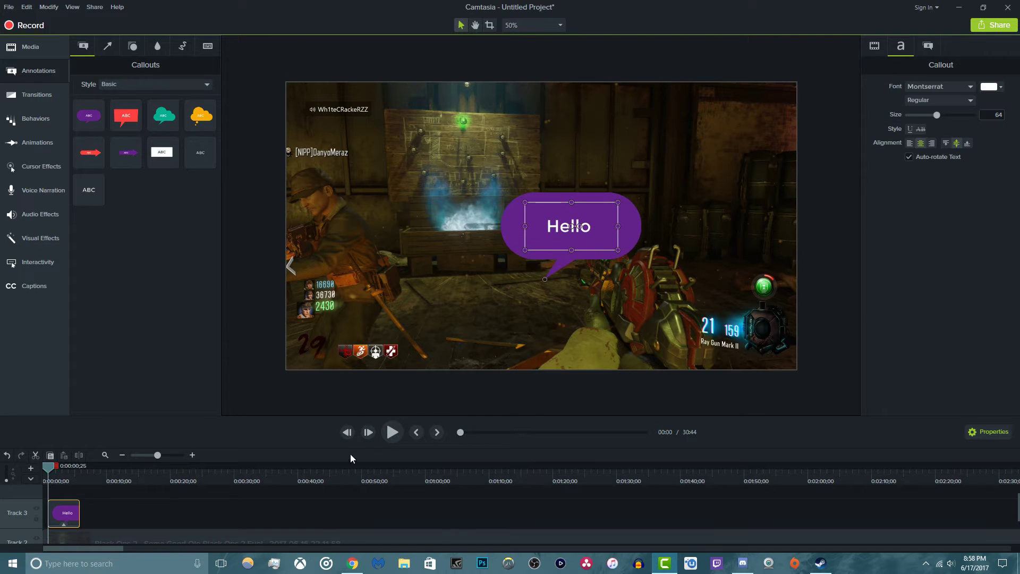
{"action": "left_click", "coordinate": [398, 426]}
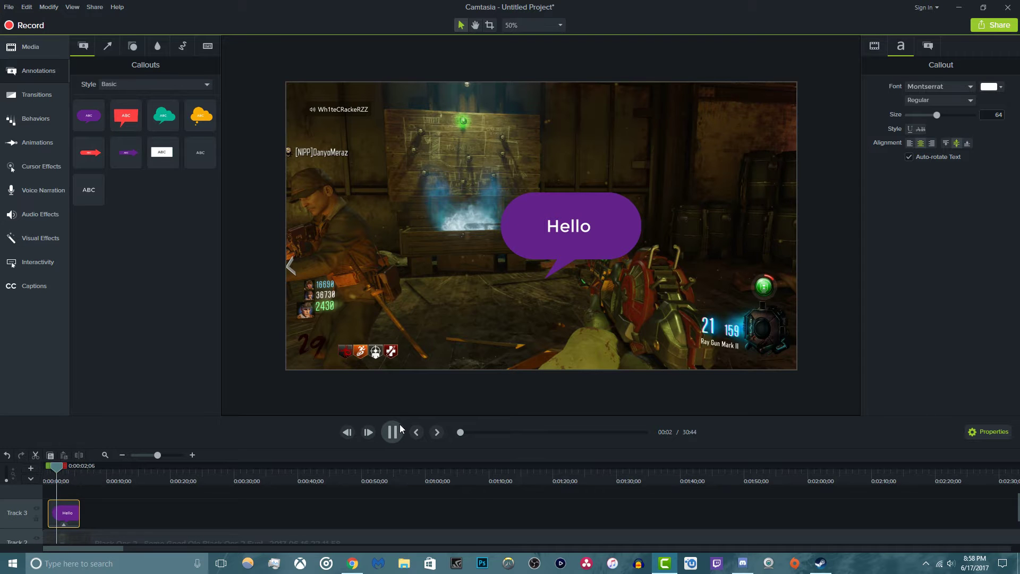
Stop the preview, return to about the one-second mark, and delete the purple "Hello" callout and a trial plain-text callout
{"action": "key", "text": "space"}
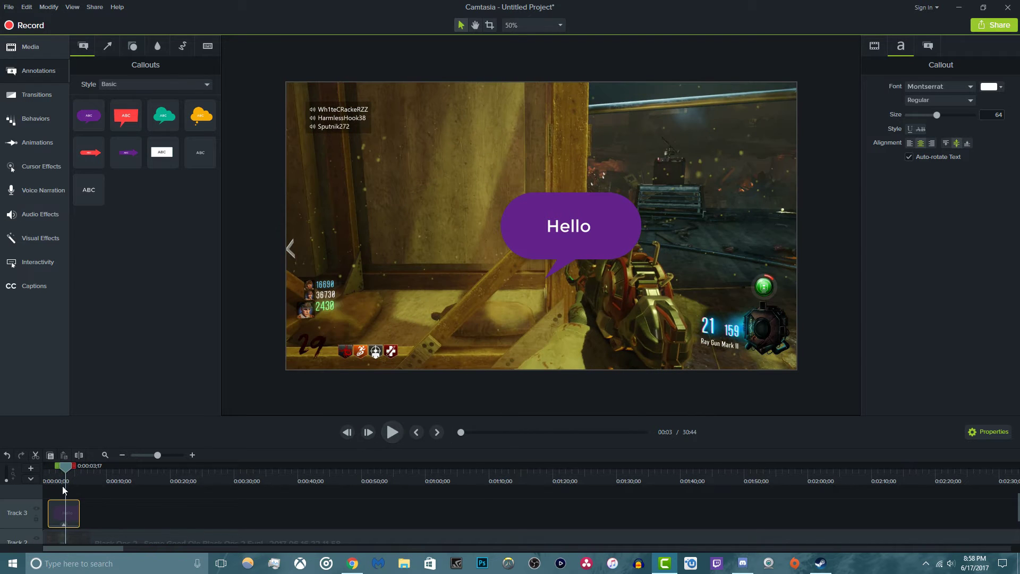
{"action": "left_click_drag", "start_coordinate": [65, 468], "coordinate": [51, 467]}
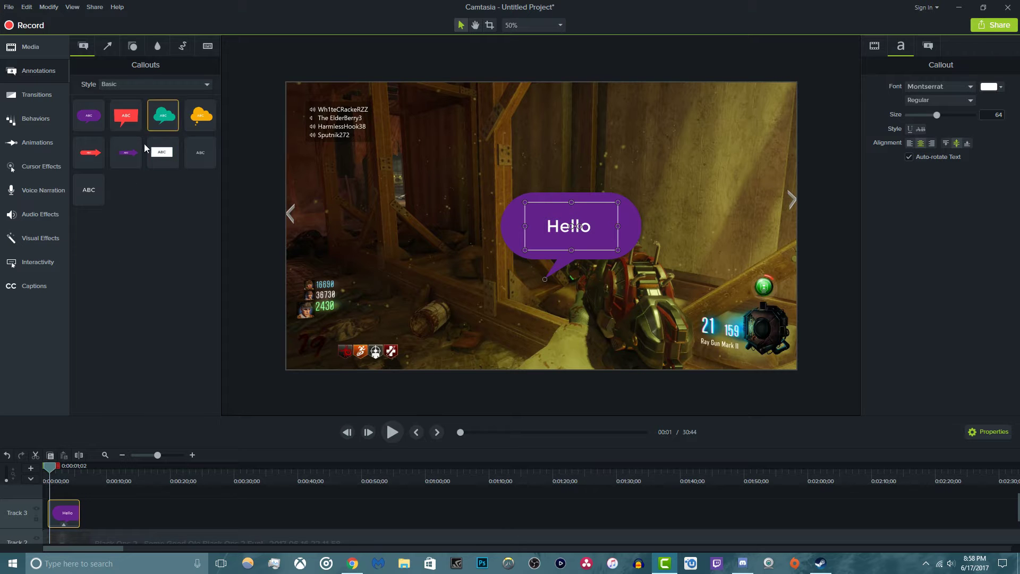
{"action": "left_click_drag", "start_coordinate": [101, 204], "coordinate": [449, 167]}
{"action": "left_click", "coordinate": [563, 226]}
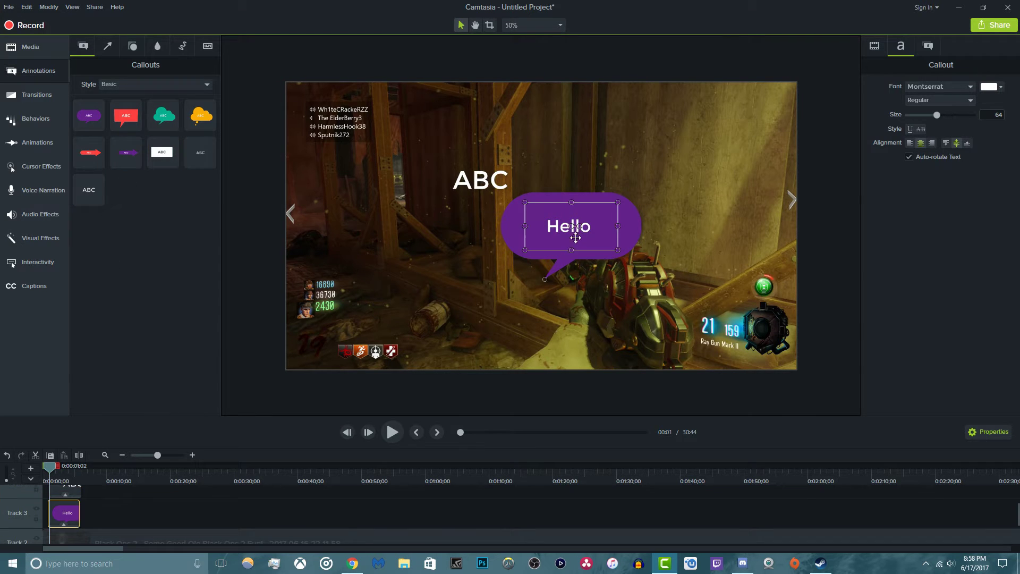
{"action": "key", "text": "Delete"}
{"action": "left_click", "coordinate": [456, 177]}
{"action": "key", "text": "Delete"}
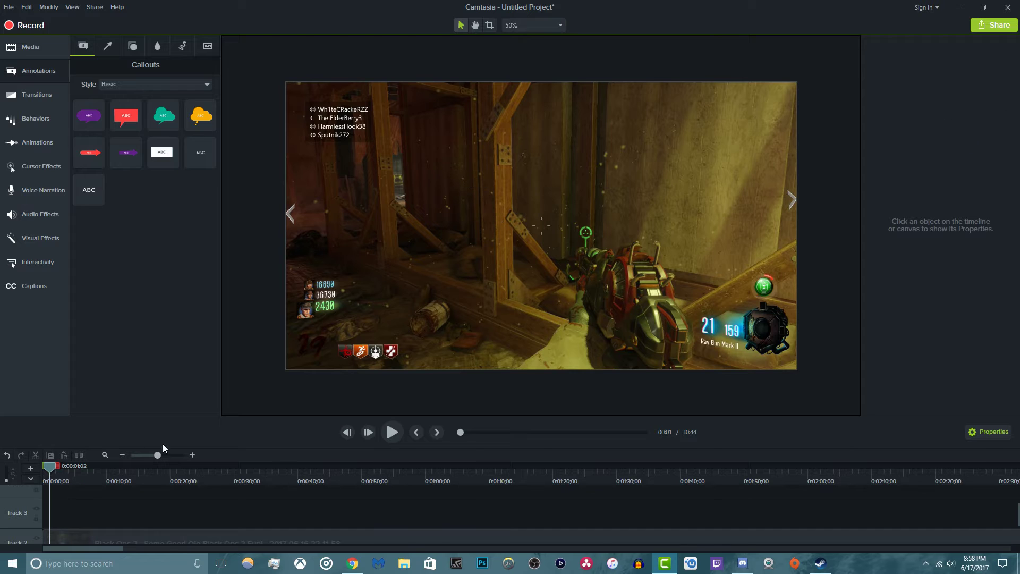
Add a plain-text callout above and left of the canvas centre and set its font to Grobold
{"action": "left_click_drag", "start_coordinate": [96, 186], "coordinate": [470, 193]}
{"action": "double_click", "coordinate": [487, 192]}
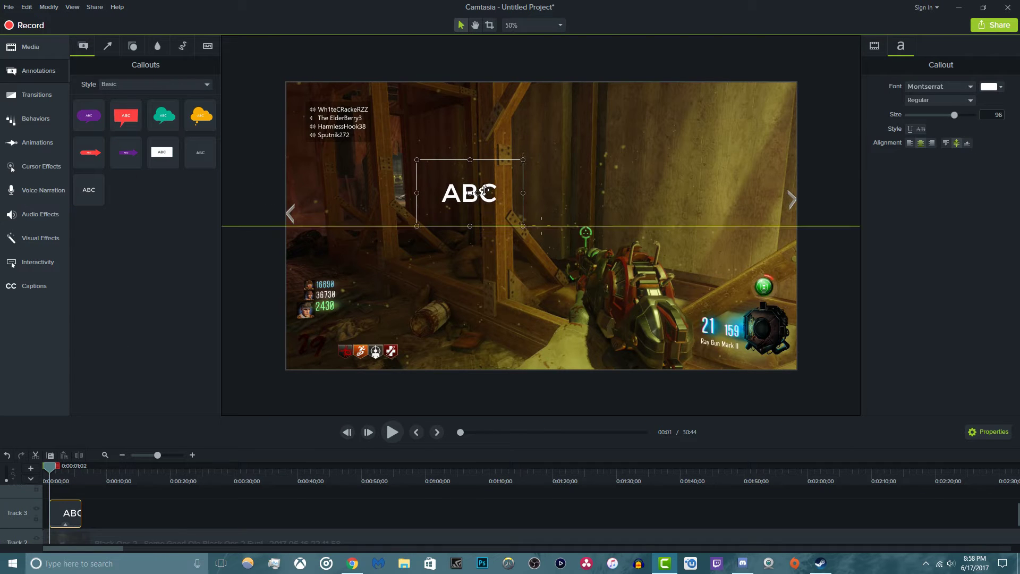
{"action": "double_click", "coordinate": [485, 191]}
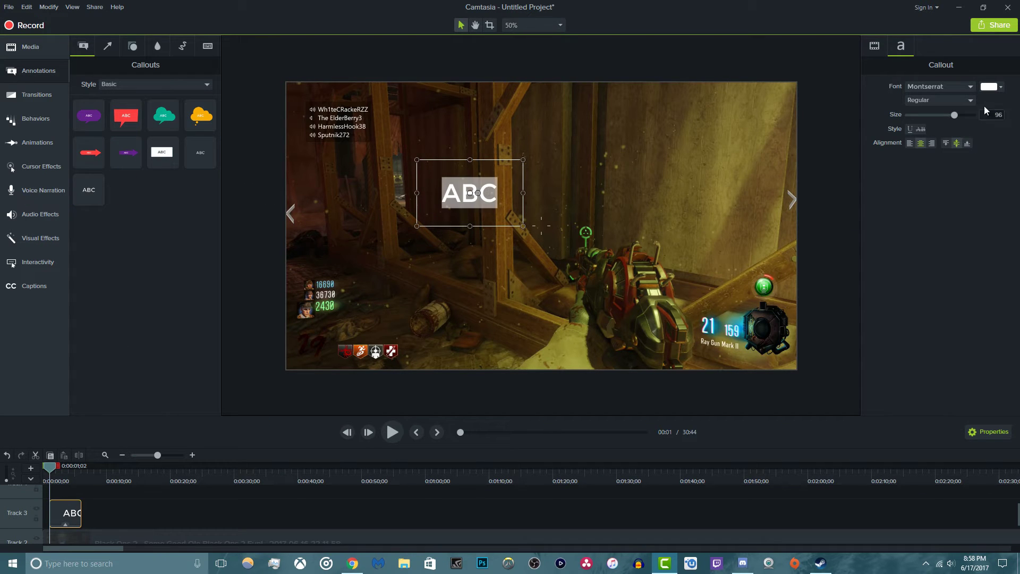
{"action": "left_click", "coordinate": [930, 87]}
{"action": "scroll", "coordinate": [944, 184], "scroll_direction": "down", "scroll_amount": 3}
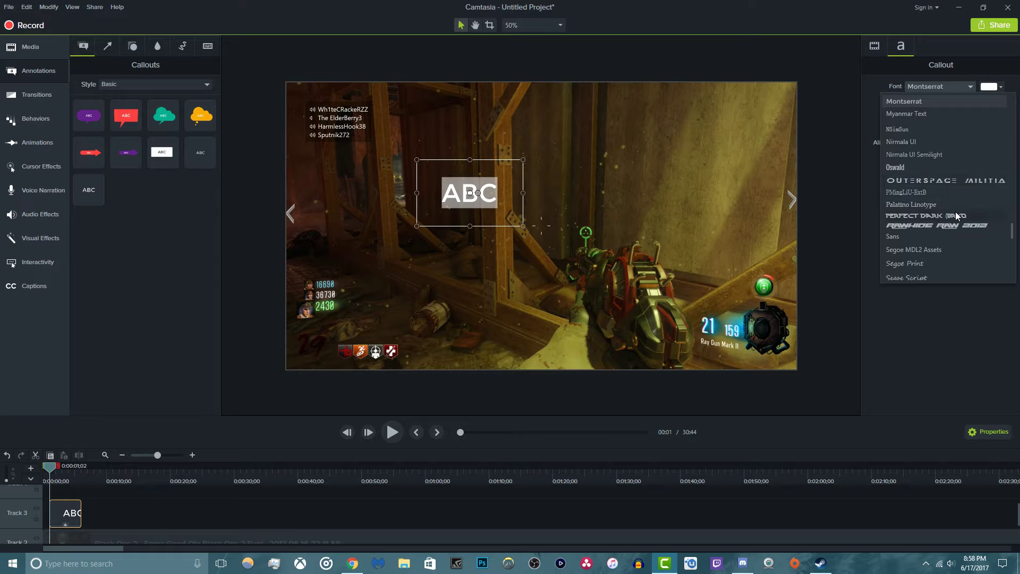
{"action": "scroll", "coordinate": [948, 210], "scroll_direction": "down", "scroll_amount": 10}
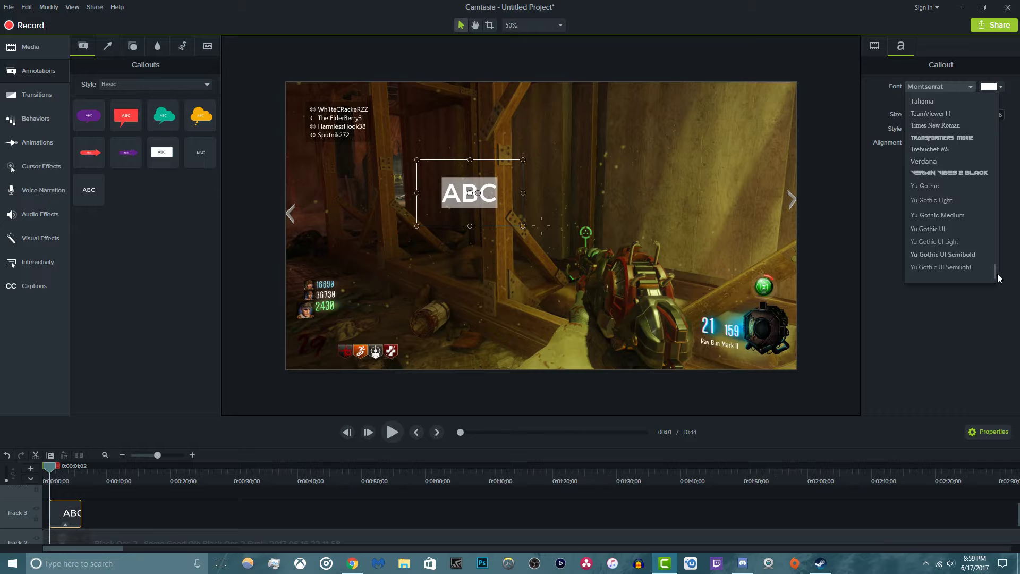
{"action": "left_click", "coordinate": [996, 196]}
{"action": "left_click_drag", "start_coordinate": [995, 197], "coordinate": [987, 178]}
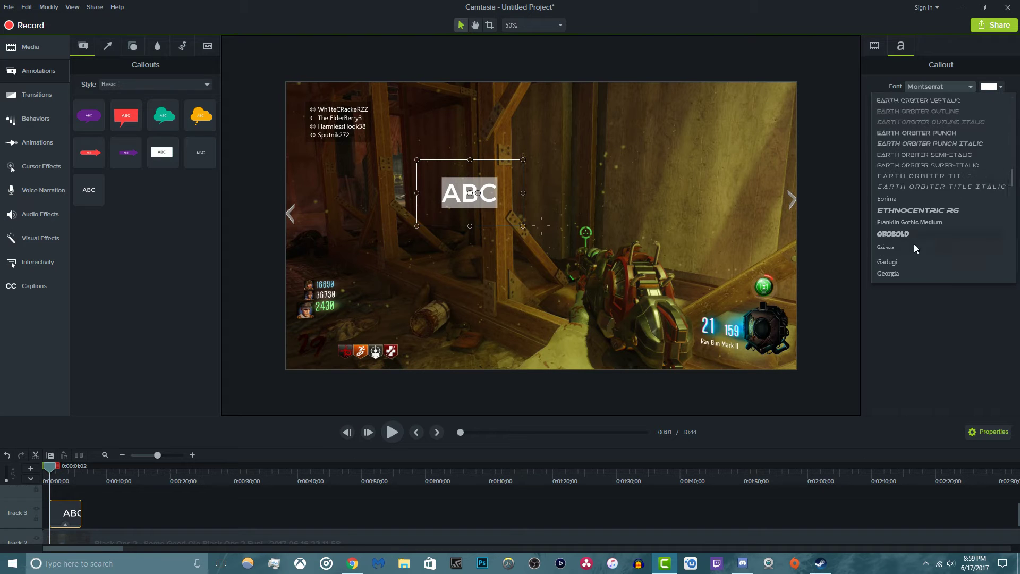
{"action": "left_click", "coordinate": [912, 236]}
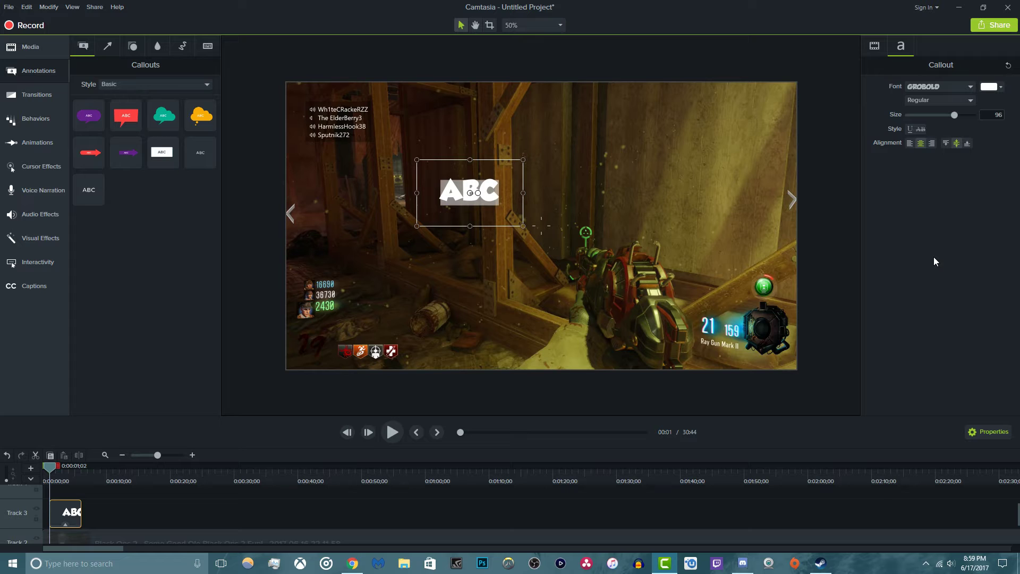
Replace the callout's text with "*Laughs*" and move it just below and right of the canvas centre
{"action": "type", "text": "*Laughs"}
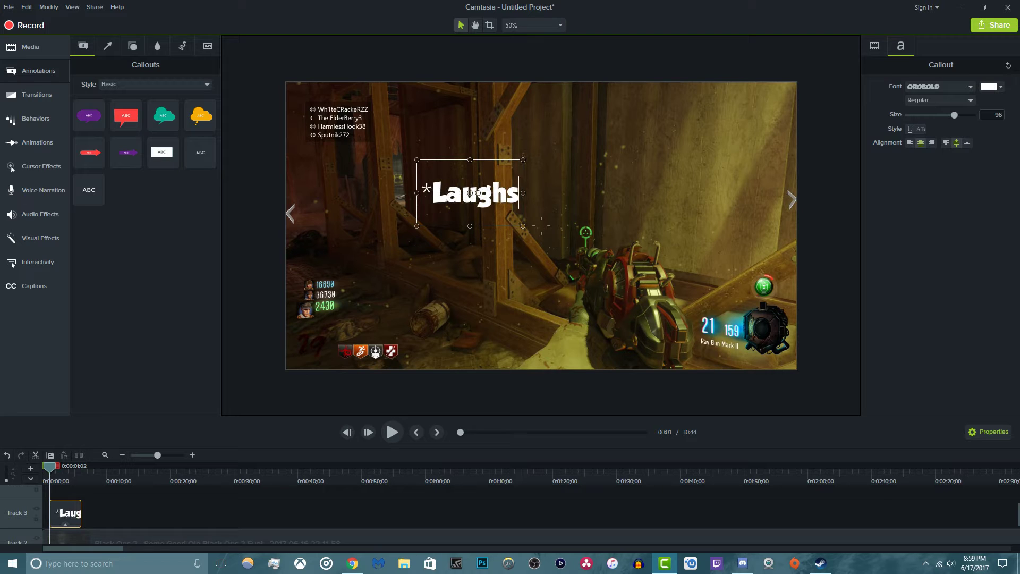
{"action": "type", "text": "*"}
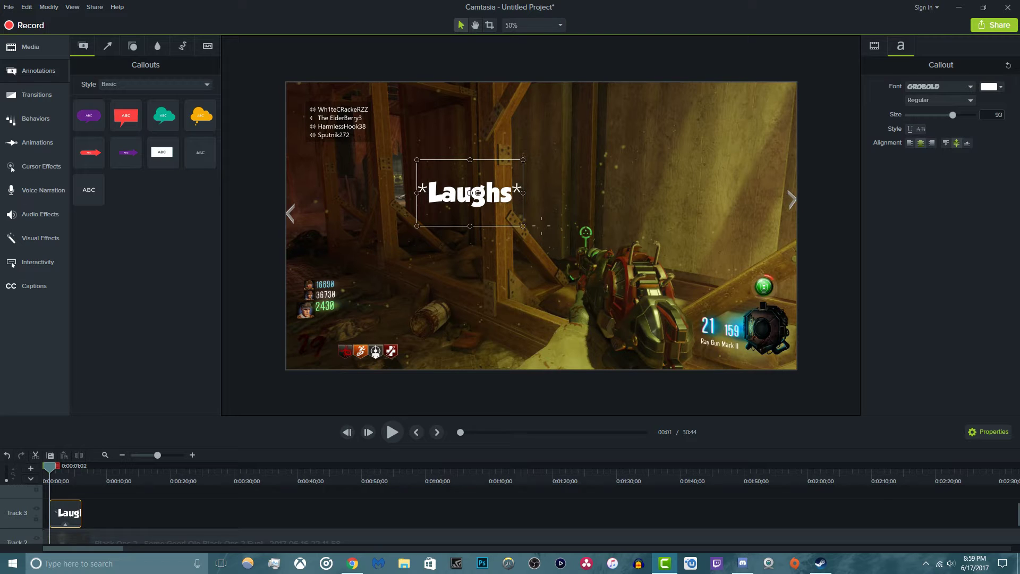
{"action": "left_click", "coordinate": [249, 219]}
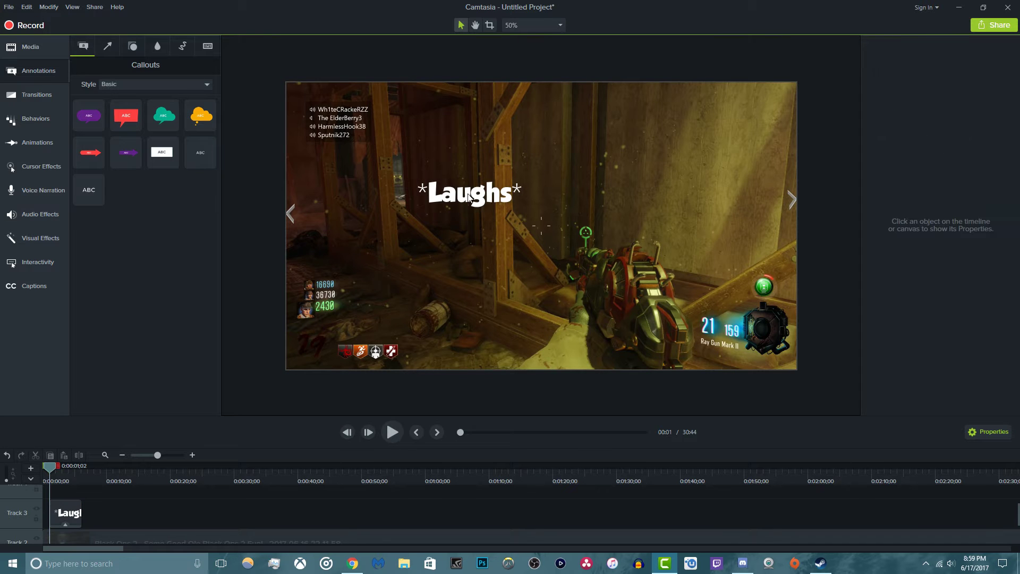
{"action": "left_click", "coordinate": [486, 216]}
{"action": "left_click_drag", "start_coordinate": [486, 216], "coordinate": [612, 275]}
Try clearing the "*Laughs*" callout's text twice, undoing each deletion
{"action": "double_click", "coordinate": [612, 274]}
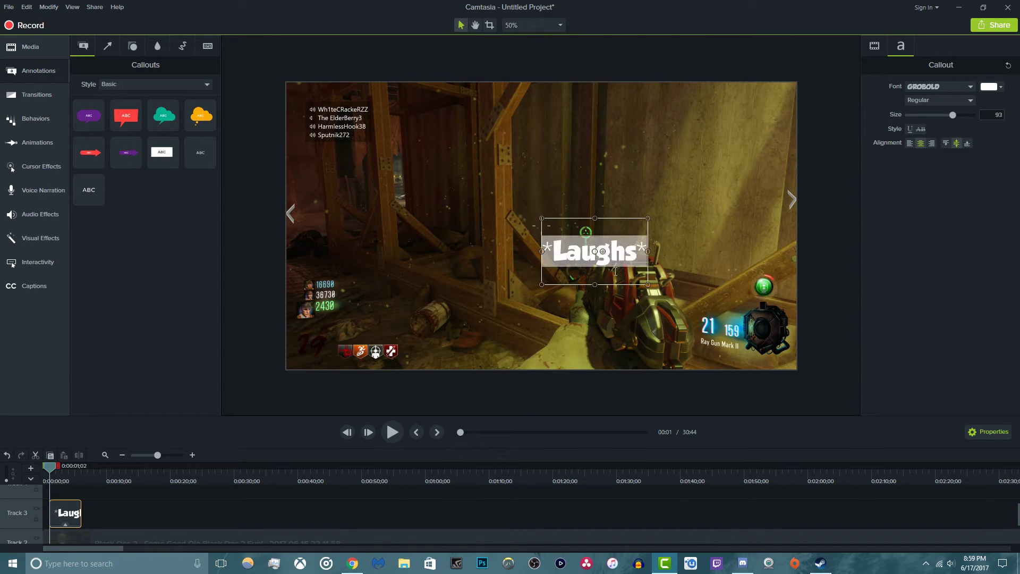
{"action": "key", "text": "BackSpace"}
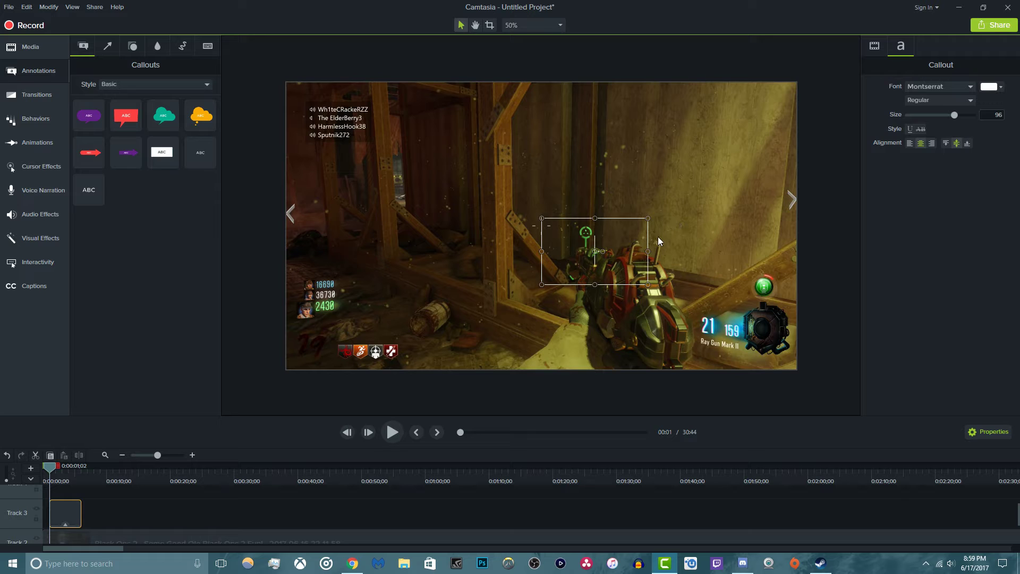
{"action": "key", "text": "ctrl+z"}
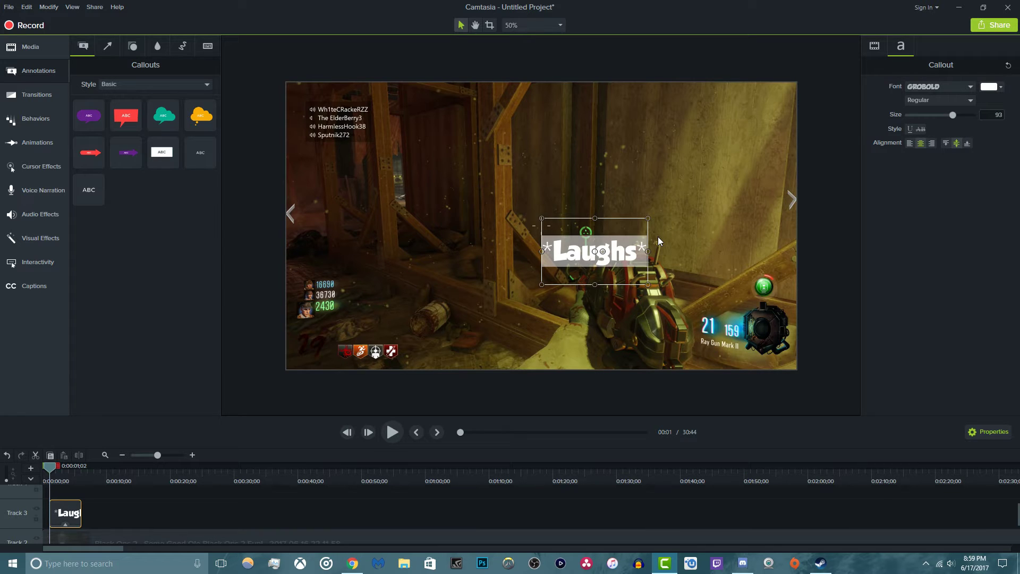
{"action": "key", "text": "BackSpace"}
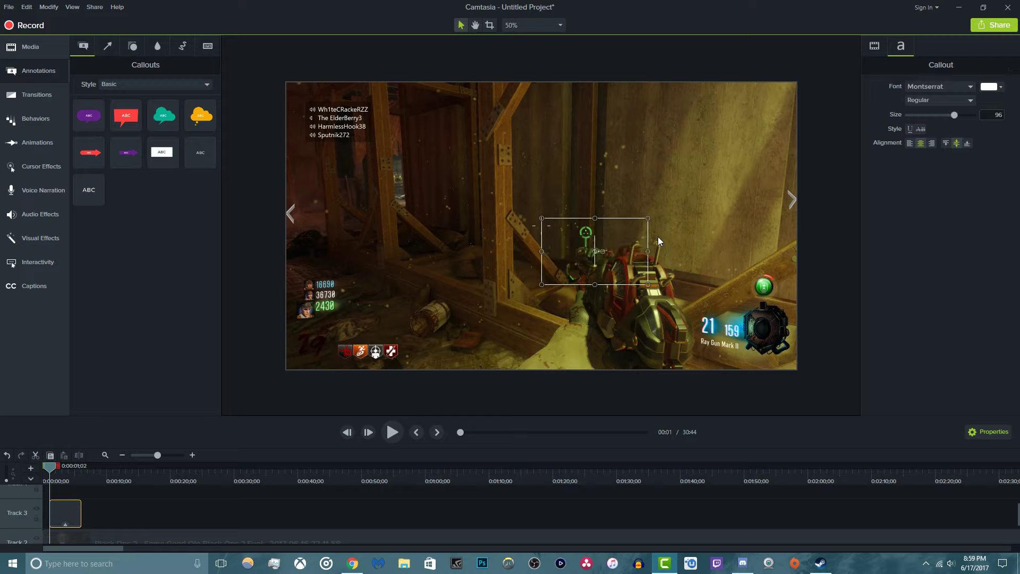
{"action": "key", "text": "ctrl+z"}
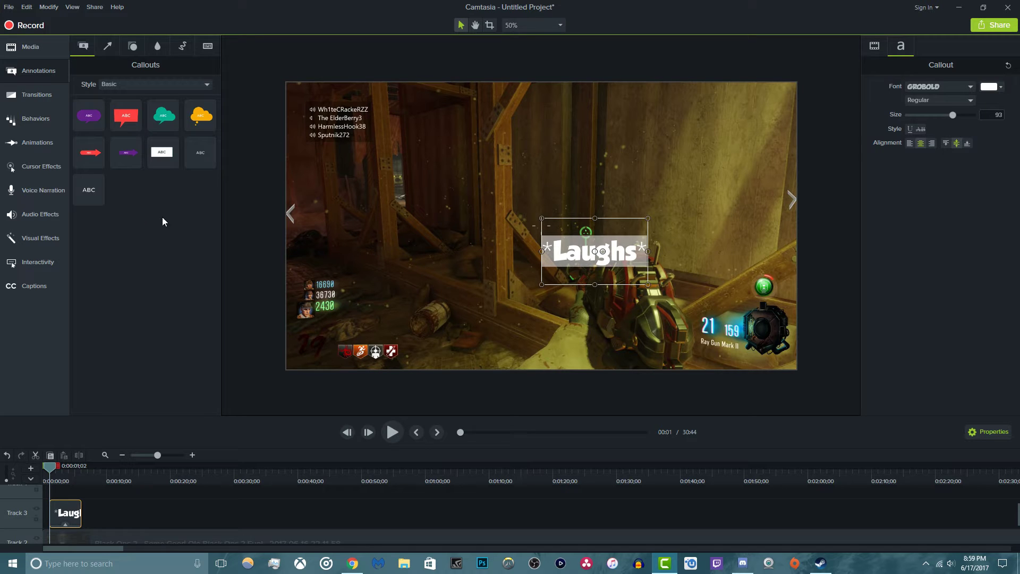
Look through the arrows and lines, shapes, blur and highlight, and keystroke annotation categories
{"action": "left_click", "coordinate": [108, 48]}
{"action": "key", "text": "Escape"}
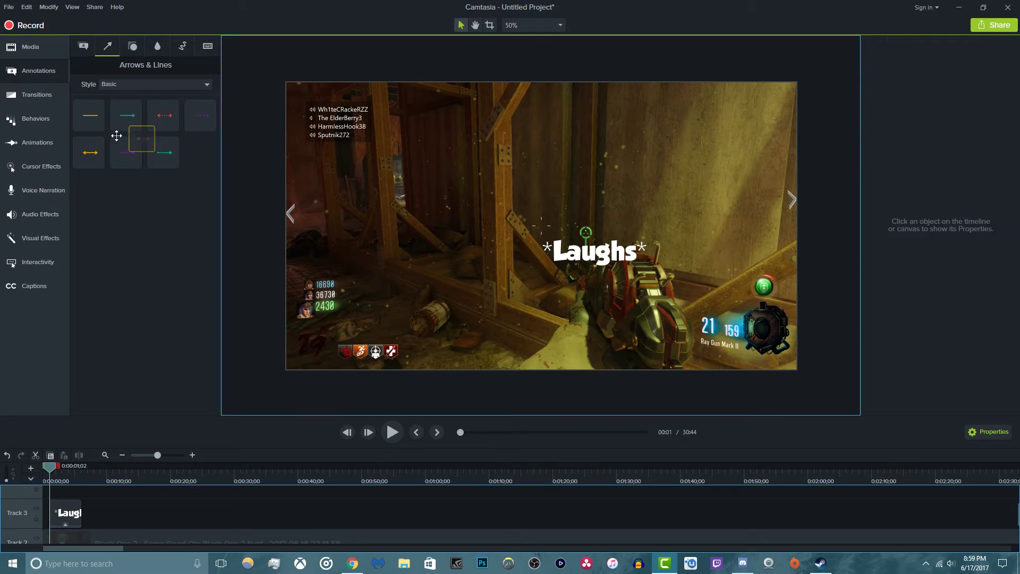
{"action": "left_click", "coordinate": [133, 47]}
{"action": "left_click", "coordinate": [158, 47]}
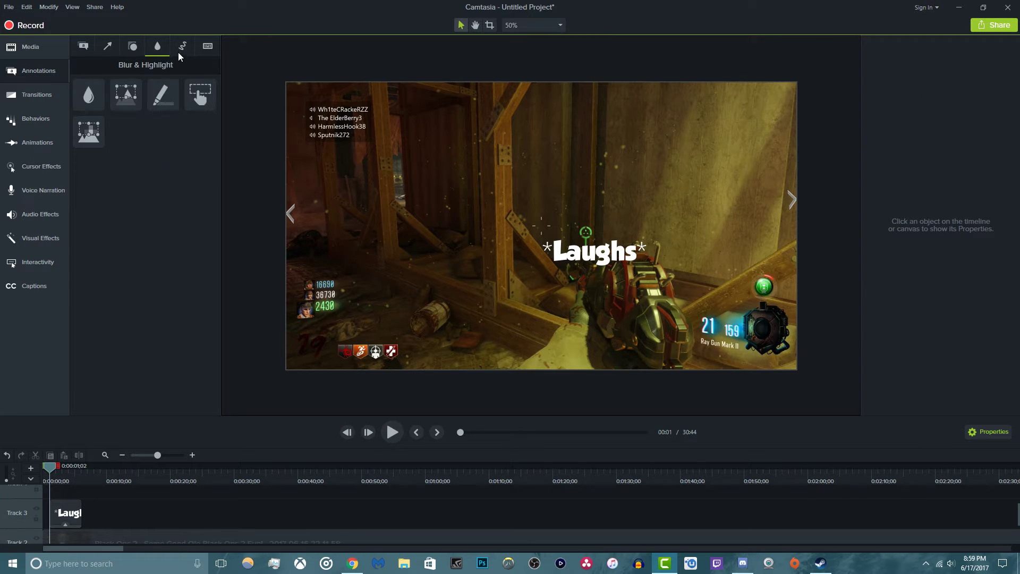
{"action": "left_click", "coordinate": [202, 48]}
{"action": "left_click", "coordinate": [155, 47]}
Try placing a transparent hotspot left of the canvas centre and delete it
{"action": "mouse_move", "coordinate": [88, 104]}
{"action": "left_mouse_down"}
{"action": "mouse_move", "coordinate": [302, 144]}
{"action": "mouse_move", "coordinate": [455, 200]}
{"action": "mouse_move", "coordinate": [605, 282]}
{"action": "mouse_move", "coordinate": [205, 155]}
{"action": "mouse_move", "coordinate": [87, 99]}
{"action": "mouse_move", "coordinate": [587, 248]}
{"action": "mouse_move", "coordinate": [584, 264]}
{"action": "mouse_move", "coordinate": [601, 260]}
{"action": "mouse_move", "coordinate": [210, 139]}
{"action": "mouse_move", "coordinate": [125, 96]}
{"action": "mouse_move", "coordinate": [403, 228]}
{"action": "mouse_move", "coordinate": [333, 124]}
{"action": "mouse_move", "coordinate": [606, 247]}
{"action": "mouse_move", "coordinate": [585, 249]}
{"action": "mouse_move", "coordinate": [729, 261]}
{"action": "mouse_move", "coordinate": [727, 320]}
{"action": "mouse_move", "coordinate": [61, 68]}
{"action": "mouse_move", "coordinate": [181, 108]}
{"action": "left_mouse_up"}
{"action": "left_click_drag", "start_coordinate": [213, 109], "coordinate": [114, 134]}
{"action": "left_click_drag", "start_coordinate": [211, 149], "coordinate": [485, 228]}
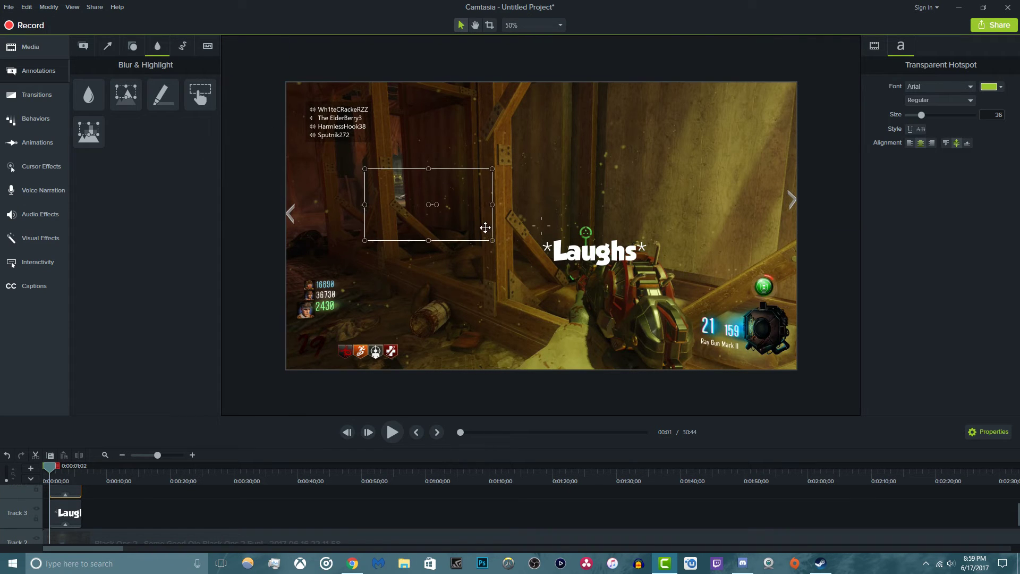
{"action": "key", "text": "Delete"}
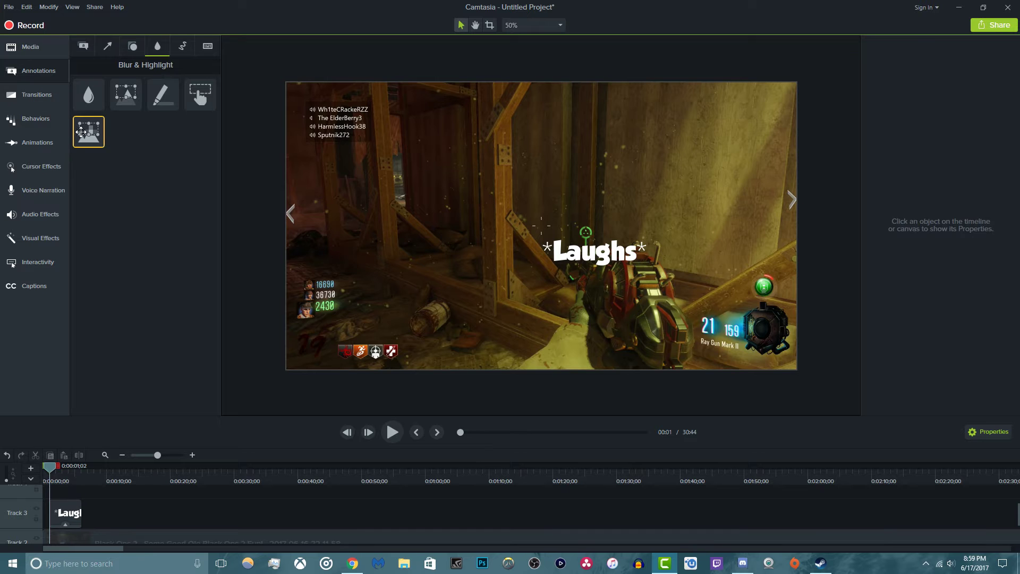
Place a pixelate annotation over the player-name list at the video's upper left and preview it with the timeline area enlarged
{"action": "left_click_drag", "start_coordinate": [80, 132], "coordinate": [363, 133]}
{"action": "left_click", "coordinate": [393, 437]}
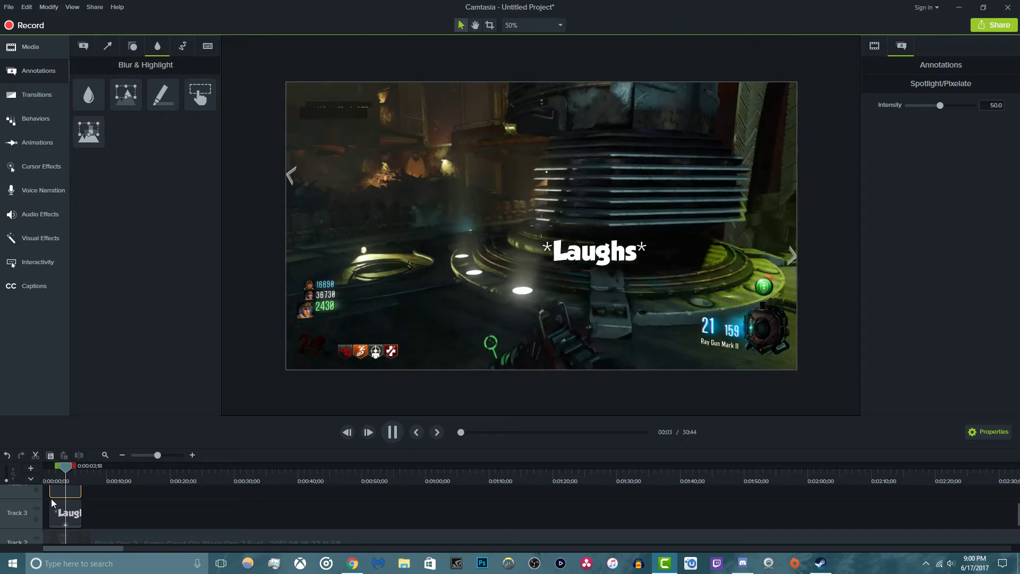
{"action": "scroll", "coordinate": [109, 510], "scroll_direction": "up", "scroll_amount": 1}
{"action": "left_click_drag", "start_coordinate": [301, 416], "coordinate": [301, 370]}
{"action": "key", "text": "space"}
{"action": "scroll", "coordinate": [236, 477], "scroll_direction": "down", "scroll_amount": 1}
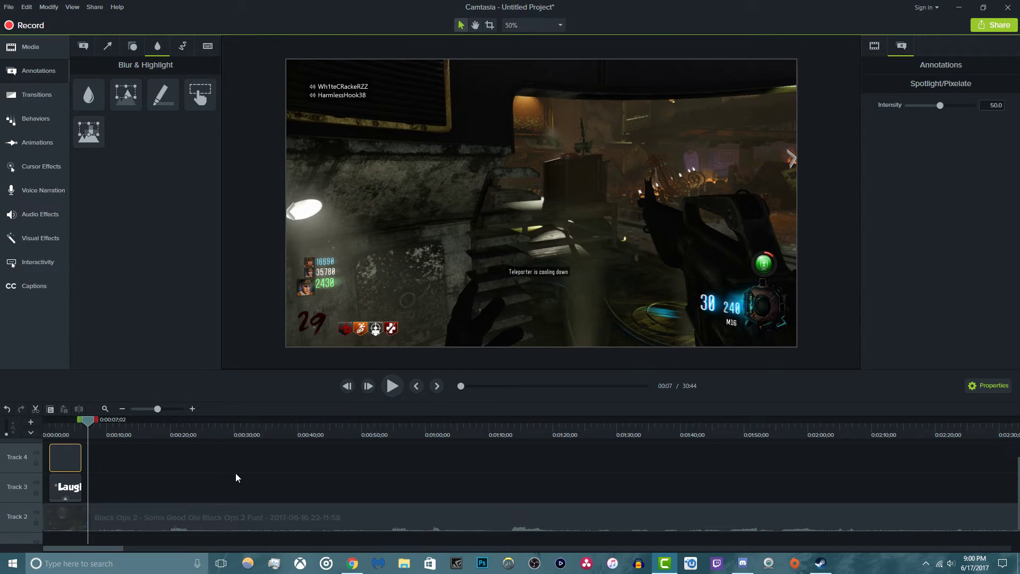
Extend the pixelate annotation to about 35 seconds and the "*Laughs*" text to about 32 seconds
{"action": "mouse_move", "coordinate": [82, 451]}
{"action": "left_mouse_down"}
{"action": "mouse_move", "coordinate": [84, 477]}
{"action": "mouse_move", "coordinate": [365, 477]}
{"action": "mouse_move", "coordinate": [151, 477]}
{"action": "mouse_move", "coordinate": [274, 477]}
{"action": "left_mouse_up"}
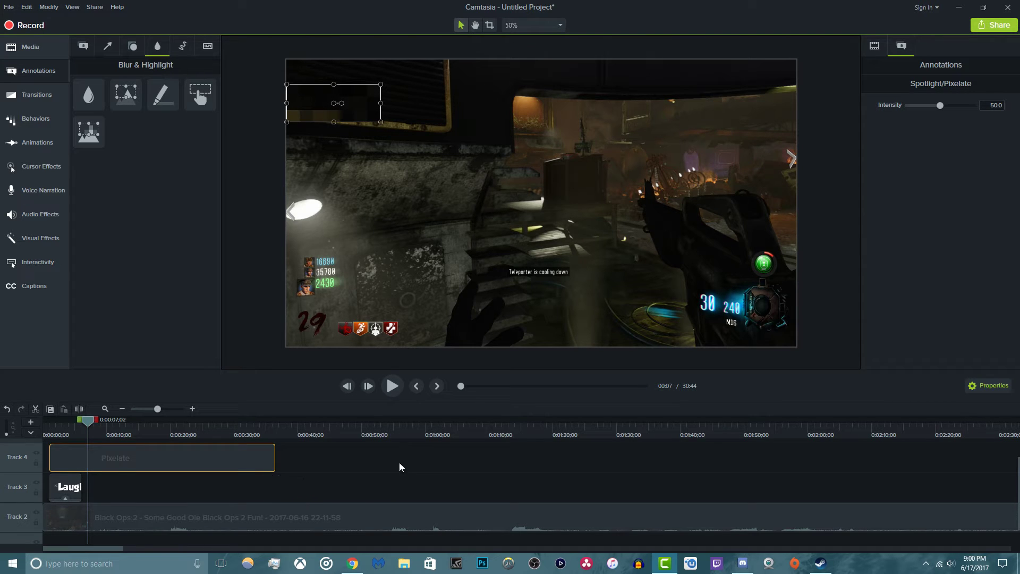
{"action": "left_click_drag", "start_coordinate": [79, 484], "coordinate": [254, 512]}
{"action": "left_click", "coordinate": [336, 476]}
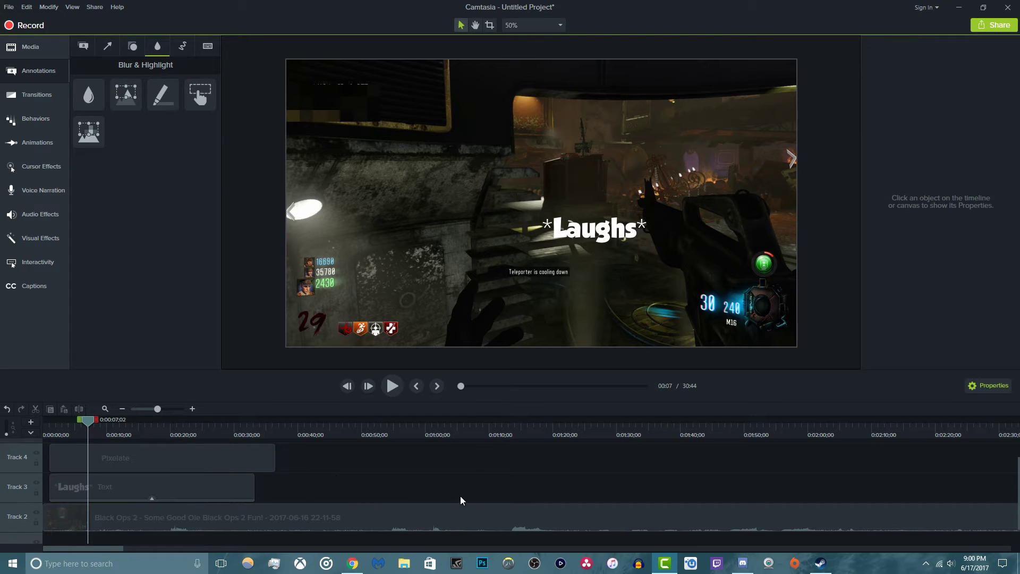
Try the playback controls by playing, pausing, stepping back and jumping between clips, and return the playhead to the start
{"action": "left_click", "coordinate": [394, 394]}
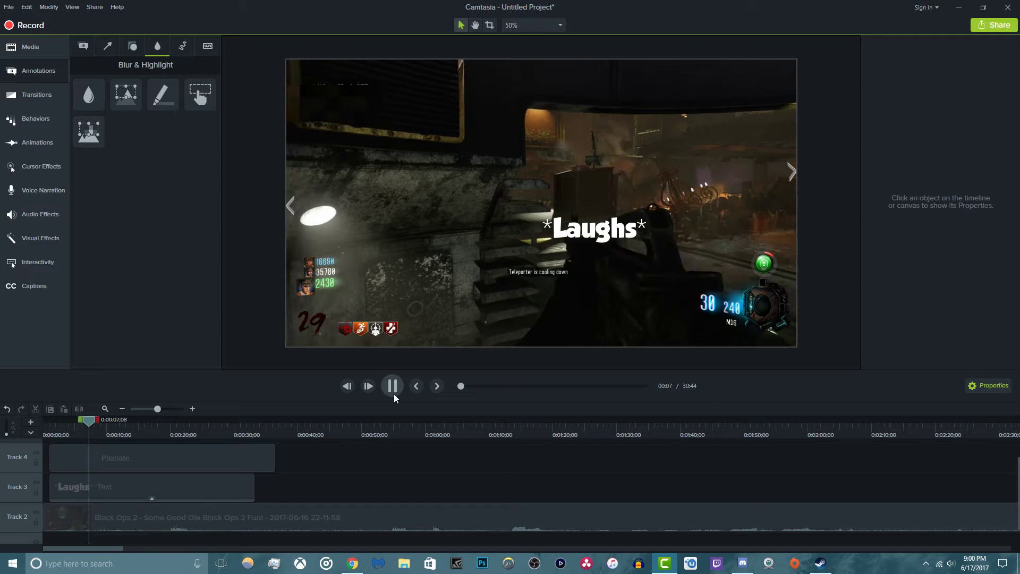
{"action": "left_click", "coordinate": [393, 393]}
{"action": "left_click", "coordinate": [349, 385]}
{"action": "left_click", "coordinate": [349, 385]}
{"action": "left_click", "coordinate": [349, 386]}
{"action": "left_click", "coordinate": [349, 386]}
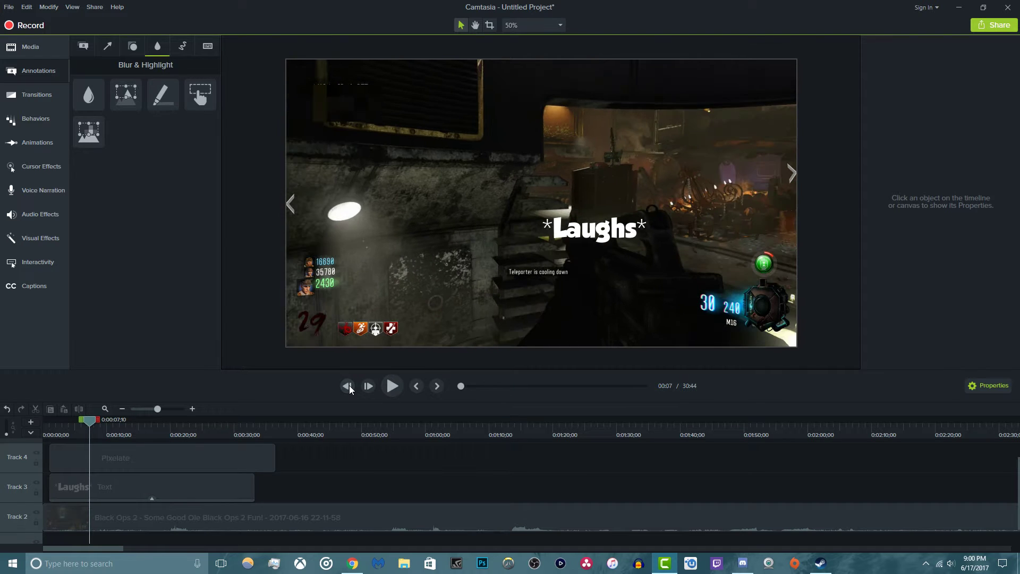
{"action": "left_click", "coordinate": [435, 390]}
{"action": "left_click", "coordinate": [417, 387]}
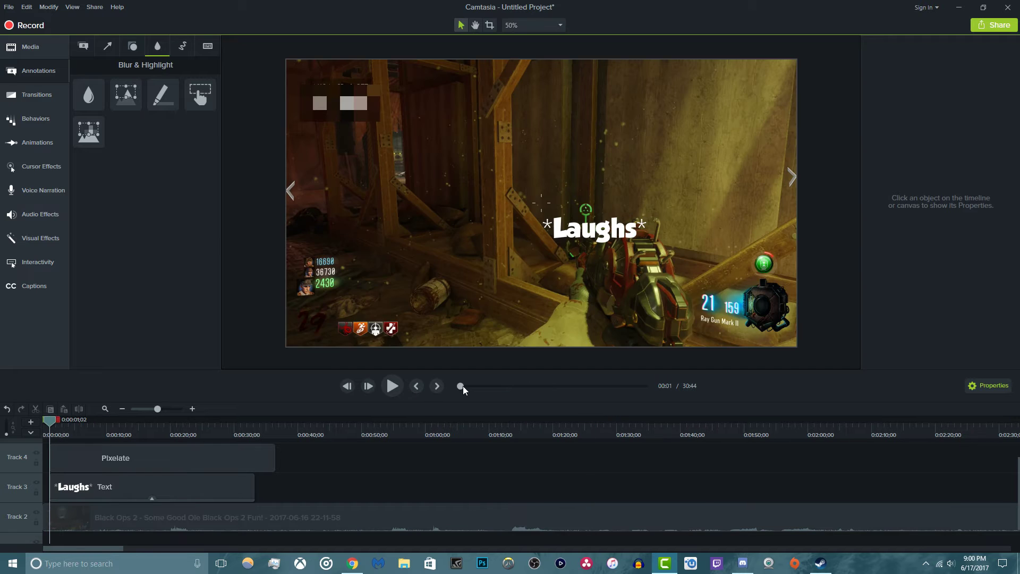
{"action": "left_click_drag", "start_coordinate": [463, 387], "coordinate": [419, 402]}
{"action": "mouse_move", "coordinate": [103, 548]}
{"action": "left_mouse_down"}
{"action": "mouse_move", "coordinate": [275, 549]}
{"action": "mouse_move", "coordinate": [101, 548]}
{"action": "left_mouse_up"}
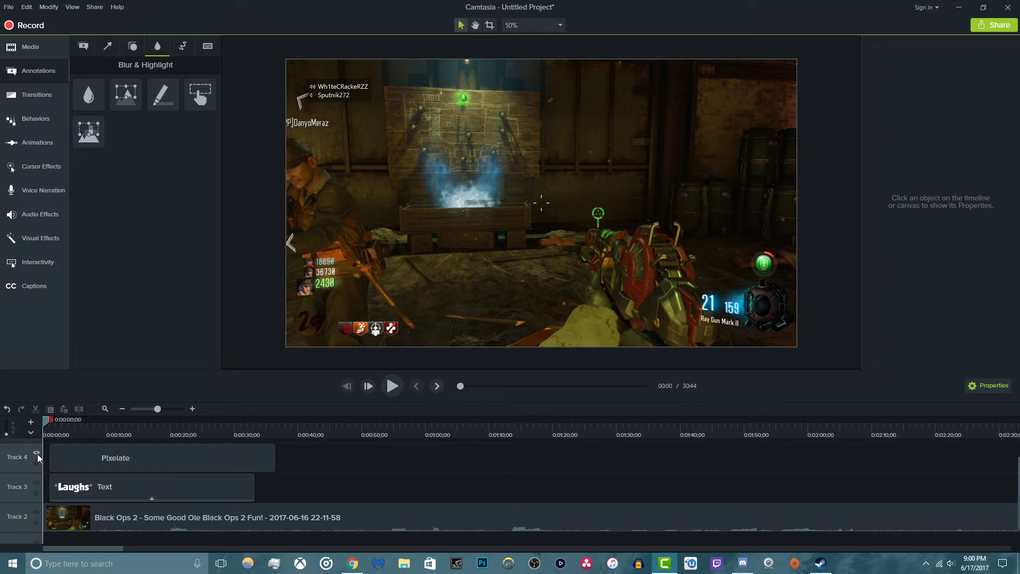
Try hiding Track 4 and toggling Track 2, restoring both tracks
{"action": "left_click", "coordinate": [36, 453]}
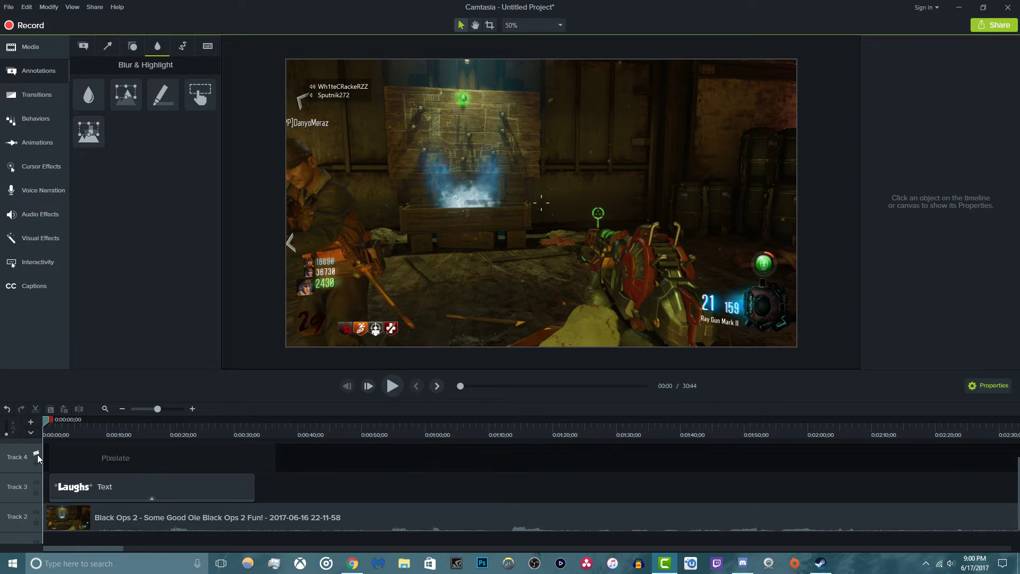
{"action": "left_click", "coordinate": [41, 510]}
{"action": "left_click", "coordinate": [40, 512]}
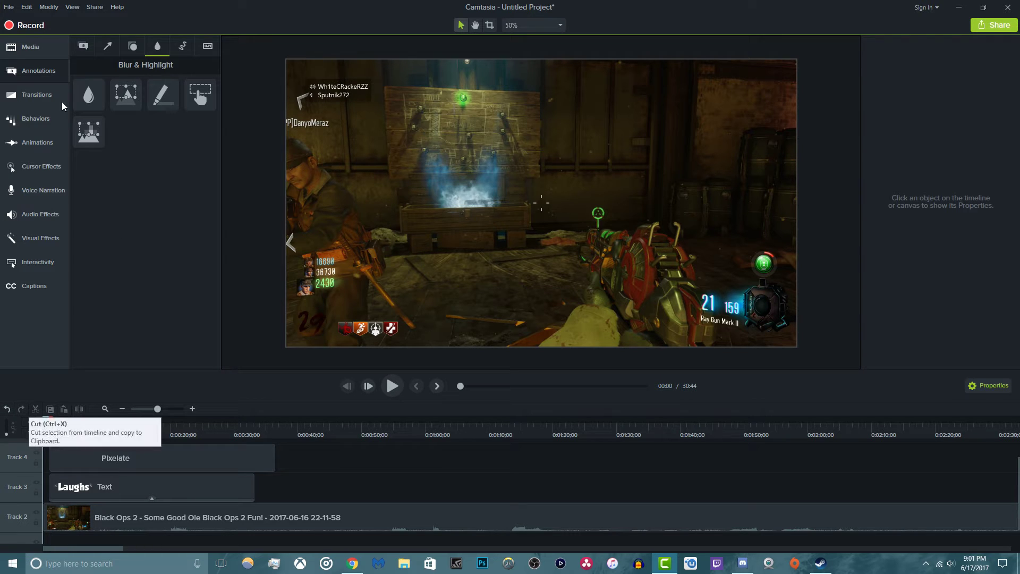
Review the Sketch Motion and Keystroke Callouts annotation types and select the pixelate clip on Track 4
{"action": "left_click", "coordinate": [183, 47]}
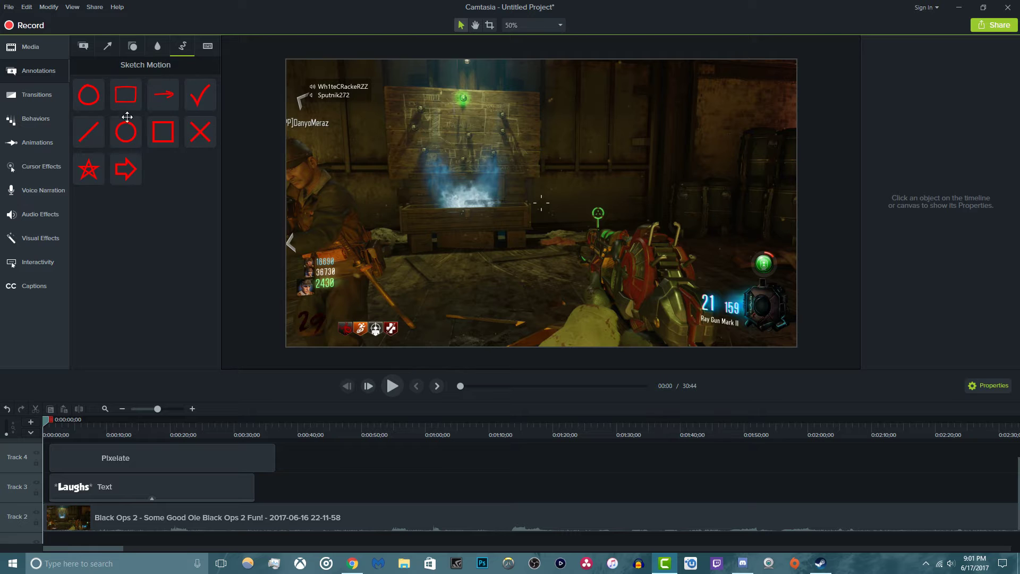
{"action": "left_click", "coordinate": [208, 47]}
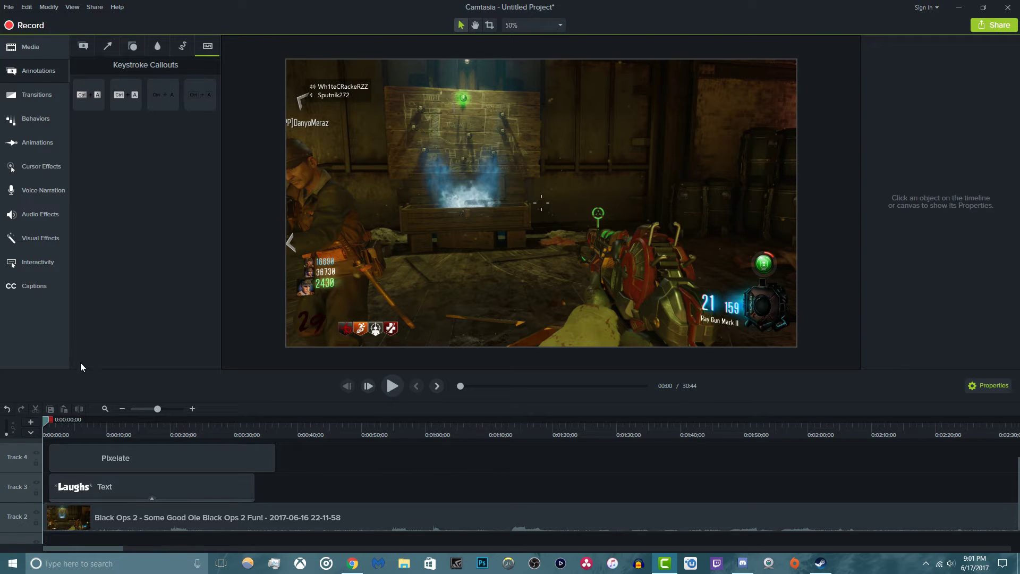
{"action": "left_click", "coordinate": [164, 461]}
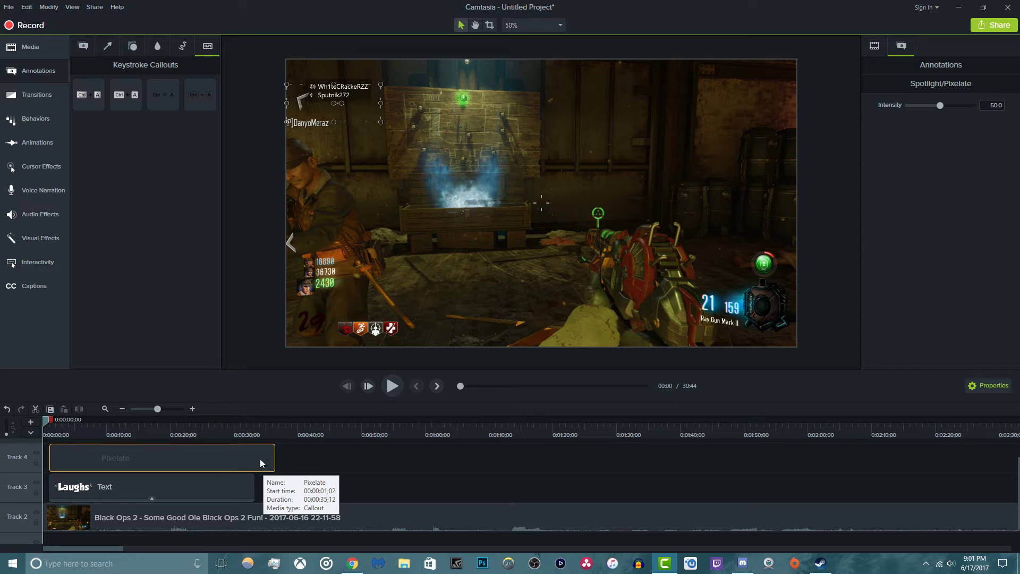
Delete the pixelate annotation from Track 4 and move the "*Laughs*" text up and left, near the centre of the frame
{"action": "key", "text": "Delete"}
{"action": "left_click", "coordinate": [186, 485]}
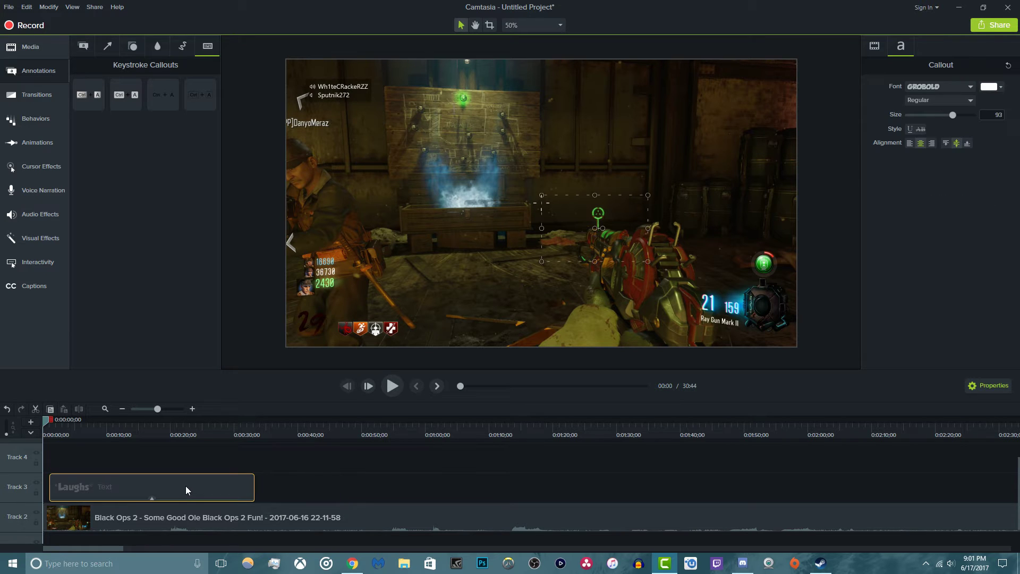
{"action": "double_click", "coordinate": [194, 488]}
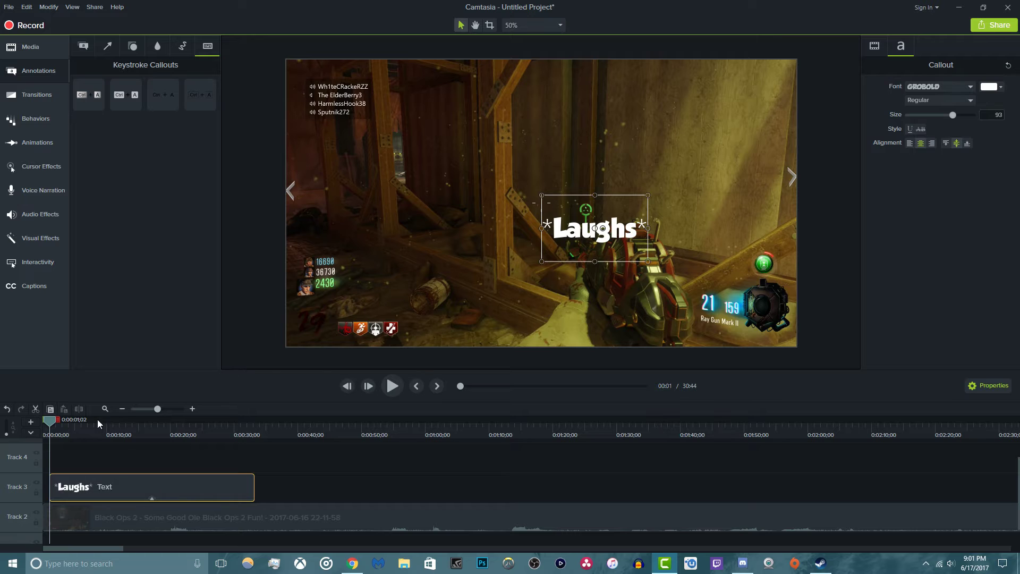
{"action": "left_click_drag", "start_coordinate": [586, 211], "coordinate": [543, 169]}
Show the available transitions and split the gameplay clip on Track 2 at 0:00:57;00
{"action": "left_click", "coordinate": [36, 96]}
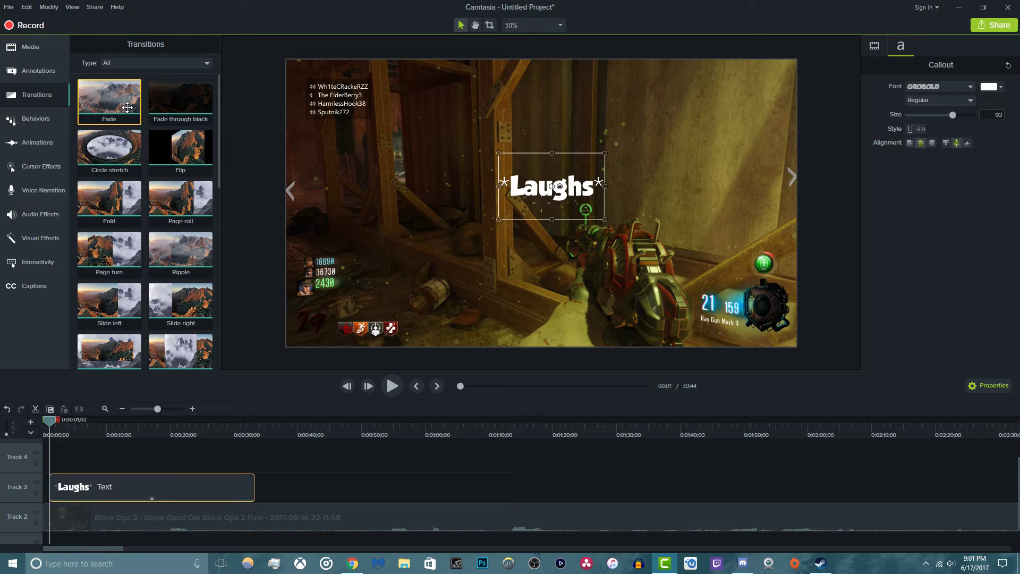
{"action": "right_click", "coordinate": [397, 513]}
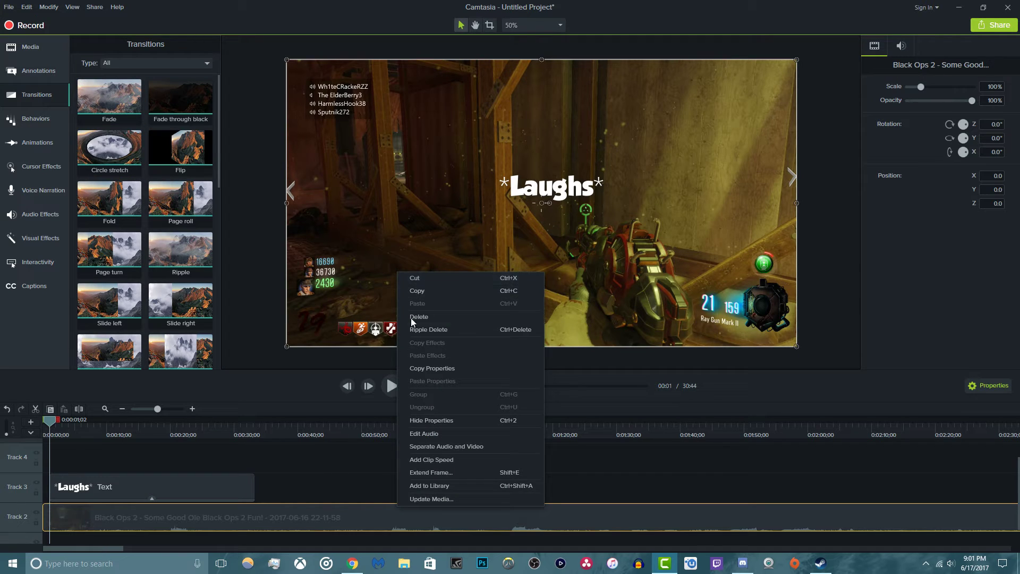
{"action": "left_click", "coordinate": [368, 499]}
{"action": "right_click", "coordinate": [411, 506]}
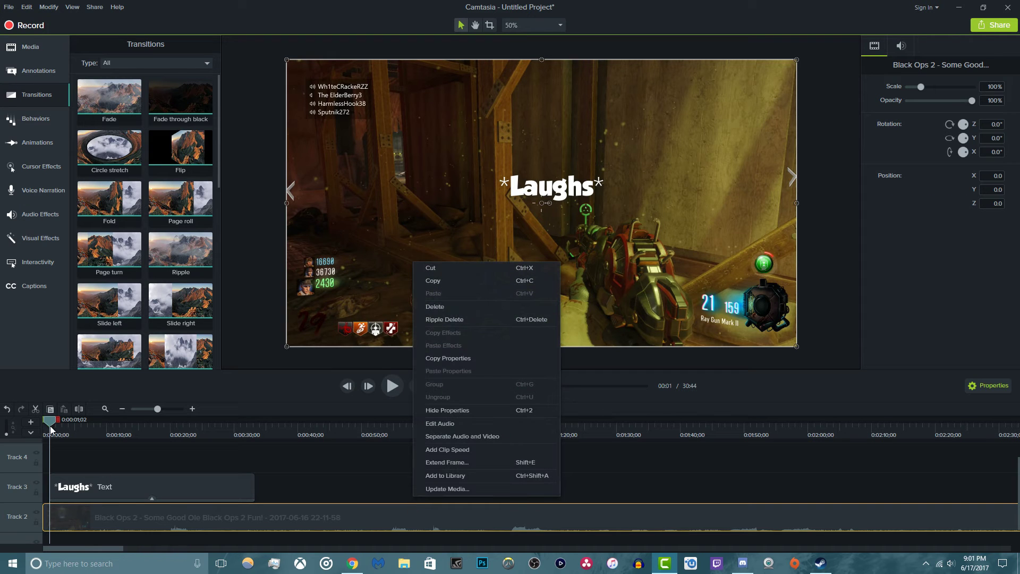
{"action": "left_click_drag", "start_coordinate": [50, 423], "coordinate": [400, 419]}
{"action": "right_click", "coordinate": [402, 418]}
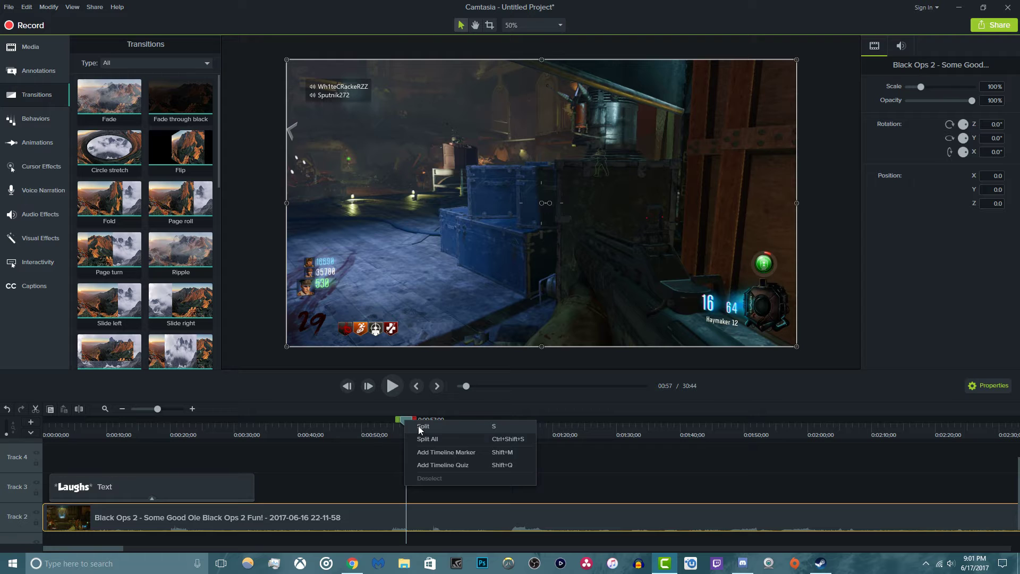
{"action": "left_click", "coordinate": [420, 429]}
Try splitting all tracks at about 27 seconds and undo the split
{"action": "left_click_drag", "start_coordinate": [404, 421], "coordinate": [216, 429]}
{"action": "right_click", "coordinate": [175, 419]}
{"action": "left_click", "coordinate": [244, 443]}
{"action": "key", "text": "ctrl+z"}
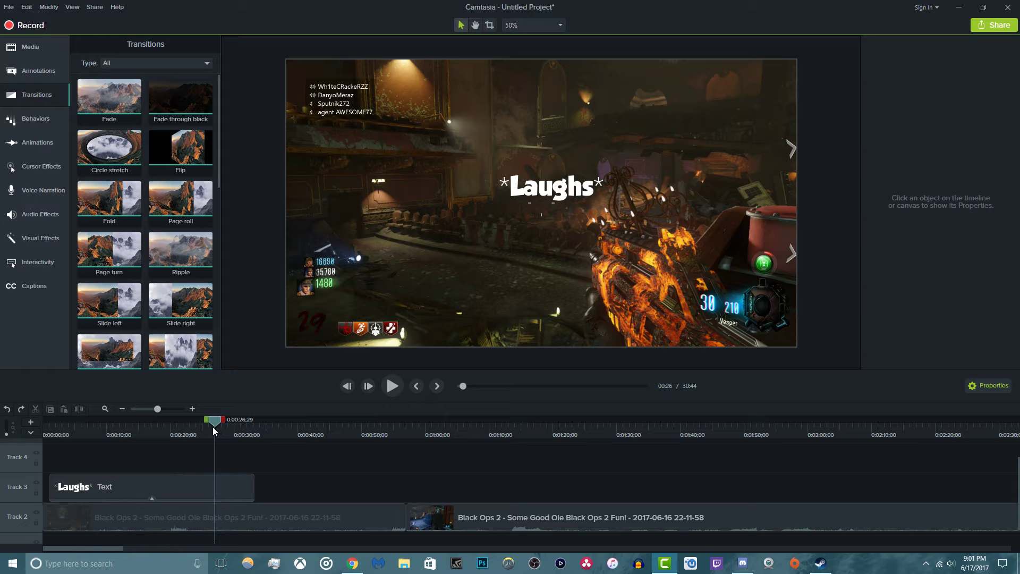
Trim the start of the second gameplay clip to about 0:02:13 and move the clip back against the end of the first one
{"action": "left_click_drag", "start_coordinate": [217, 422], "coordinate": [328, 425]}
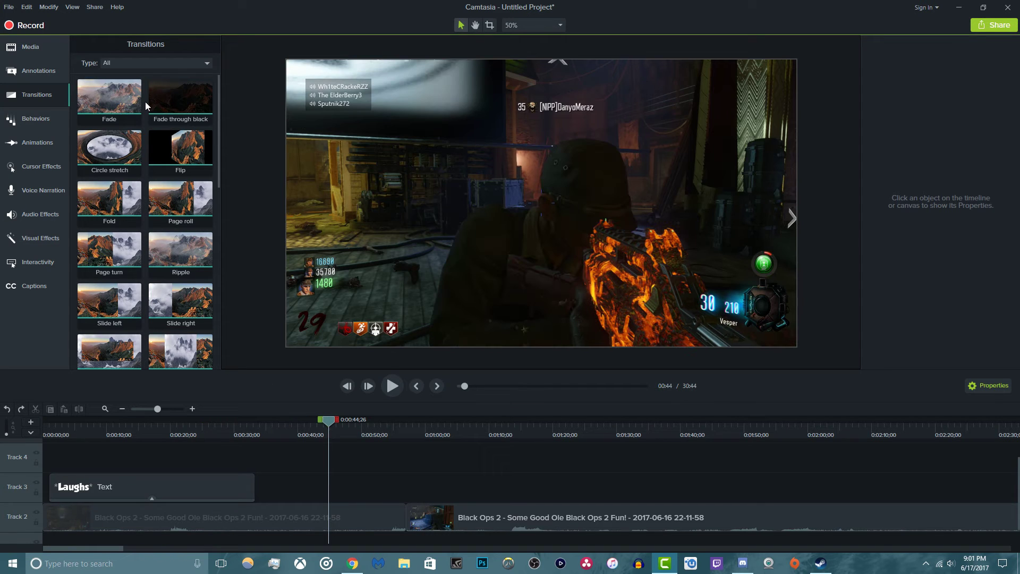
{"action": "left_click", "coordinate": [441, 515]}
{"action": "left_click", "coordinate": [380, 508]}
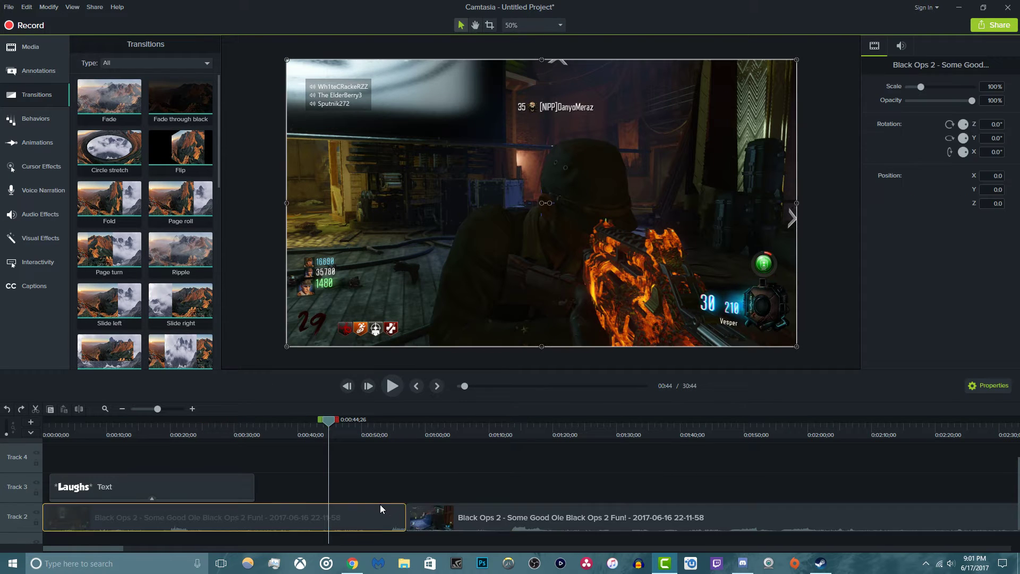
{"action": "left_click", "coordinate": [406, 514]}
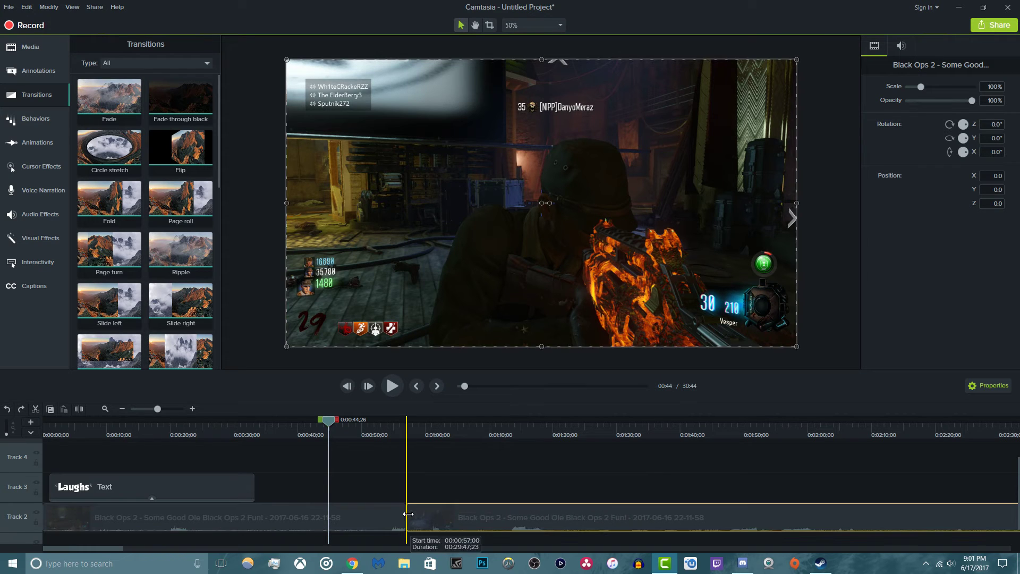
{"action": "left_click_drag", "start_coordinate": [412, 519], "coordinate": [487, 538]}
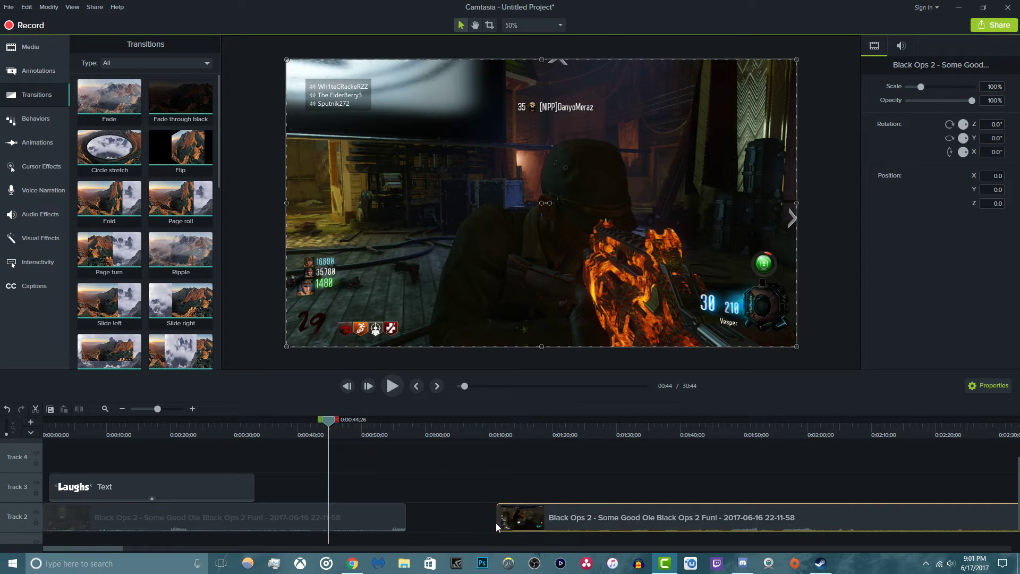
{"action": "left_click_drag", "start_coordinate": [497, 518], "coordinate": [890, 503]}
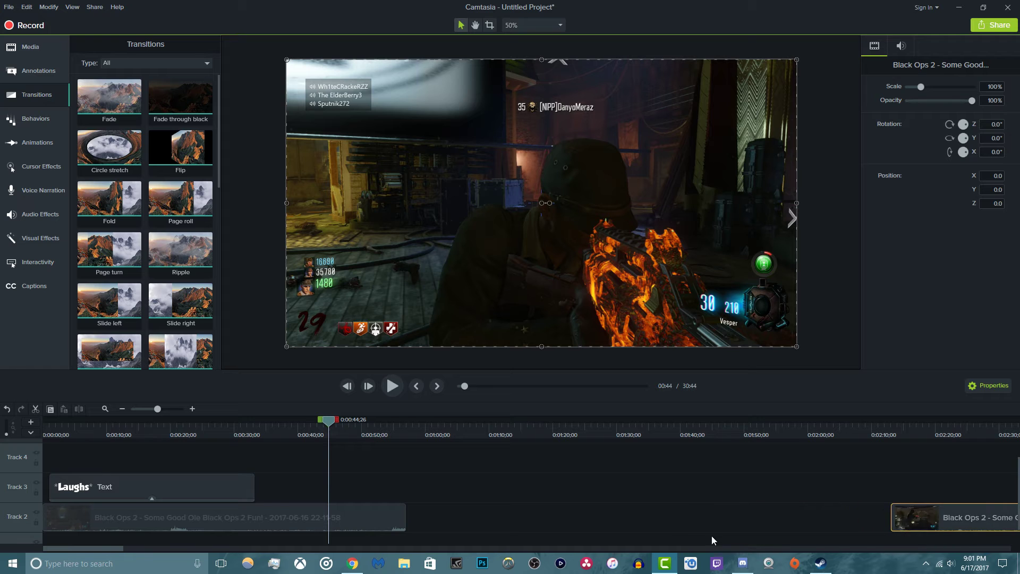
{"action": "mouse_move", "coordinate": [92, 549]}
{"action": "left_mouse_down"}
{"action": "mouse_move", "coordinate": [172, 550]}
{"action": "mouse_move", "coordinate": [98, 552]}
{"action": "mouse_move", "coordinate": [109, 554]}
{"action": "left_mouse_up"}
{"action": "left_click_drag", "start_coordinate": [871, 524], "coordinate": [377, 519]}
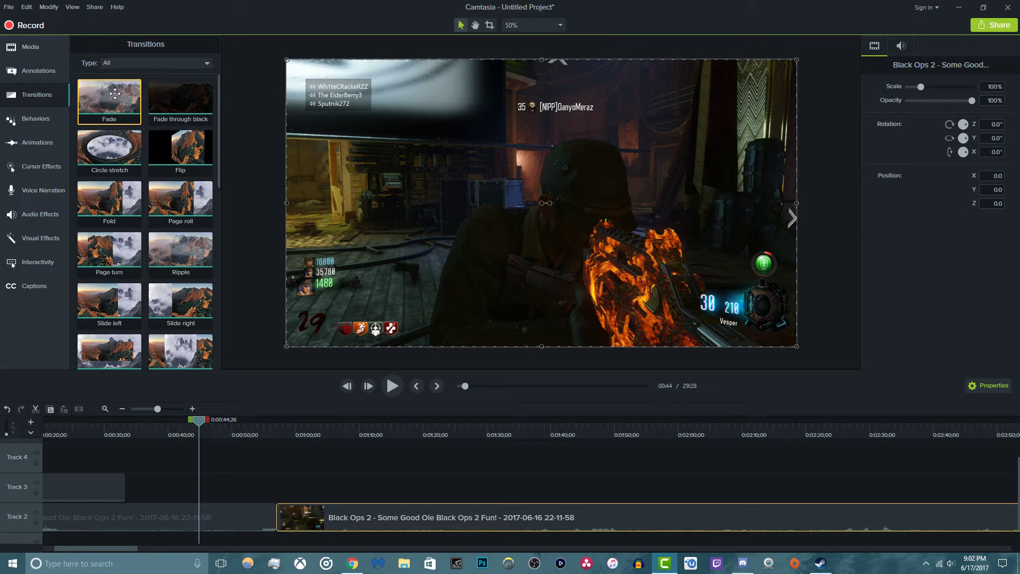
Add a Fade transition between the two gameplay clips on Track 2 and play across the cut to preview it
{"action": "left_click_drag", "start_coordinate": [114, 94], "coordinate": [279, 517]}
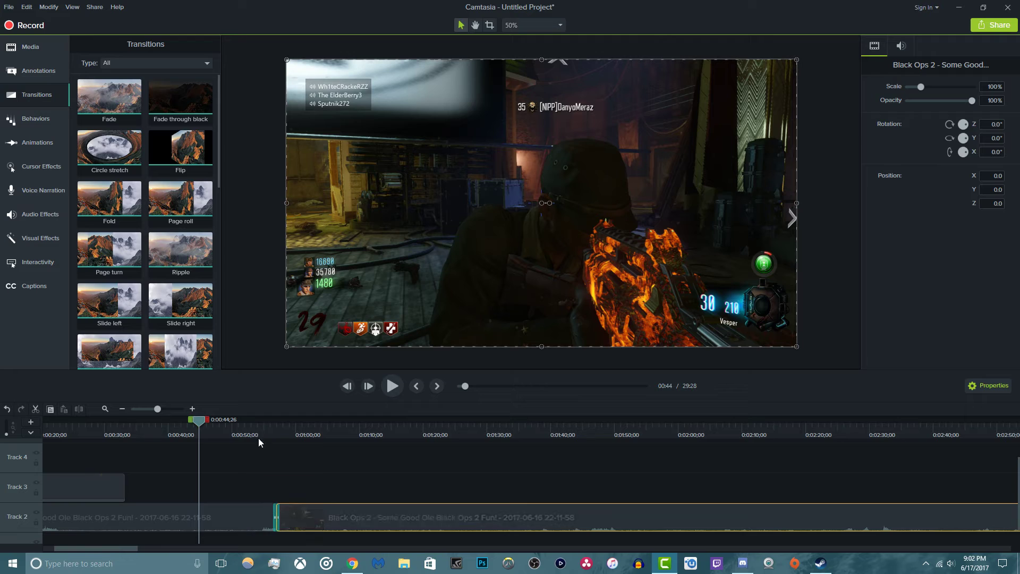
{"action": "left_click_drag", "start_coordinate": [194, 430], "coordinate": [160, 425]}
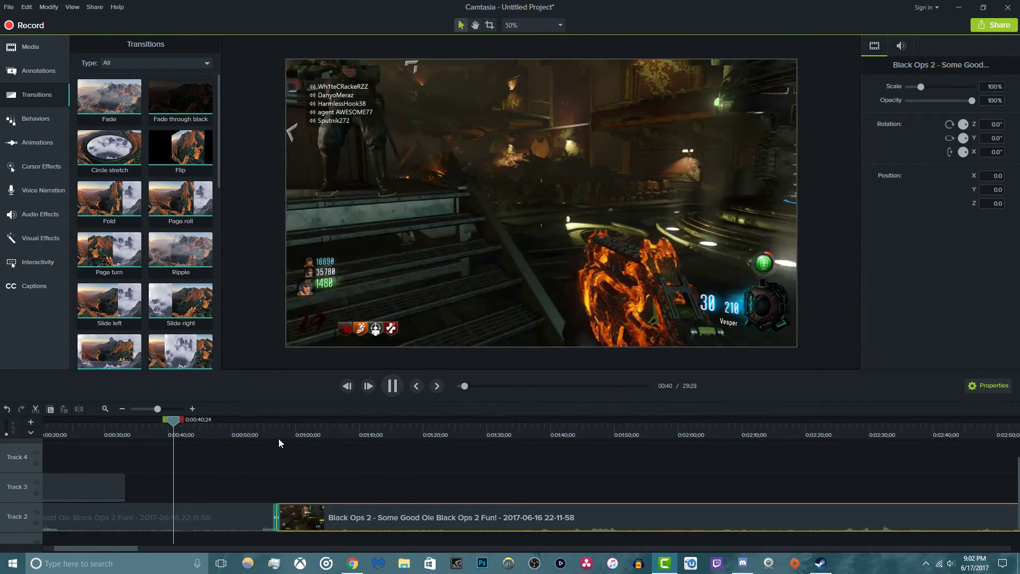
{"action": "left_click", "coordinate": [259, 422]}
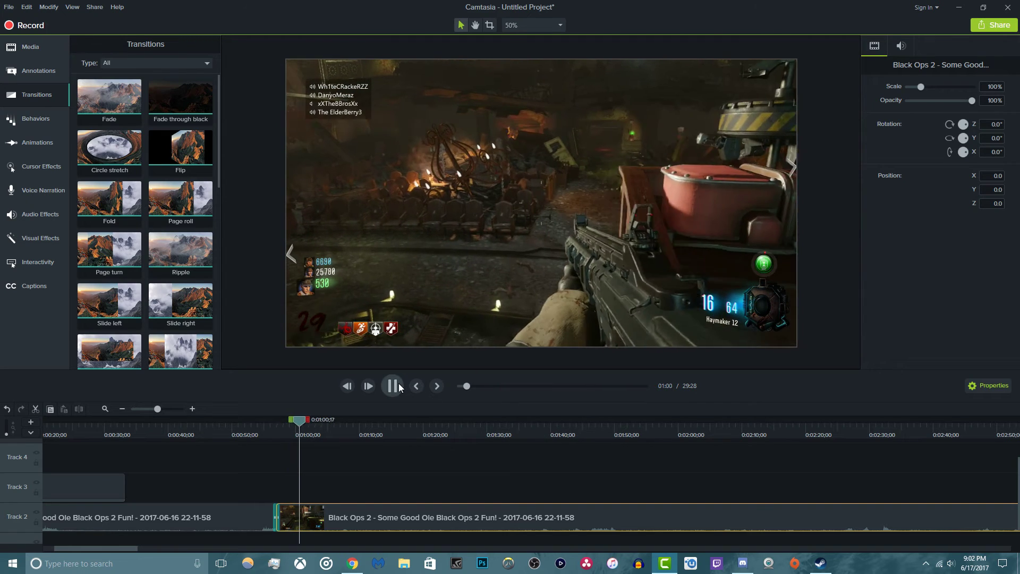
{"action": "left_click", "coordinate": [392, 386]}
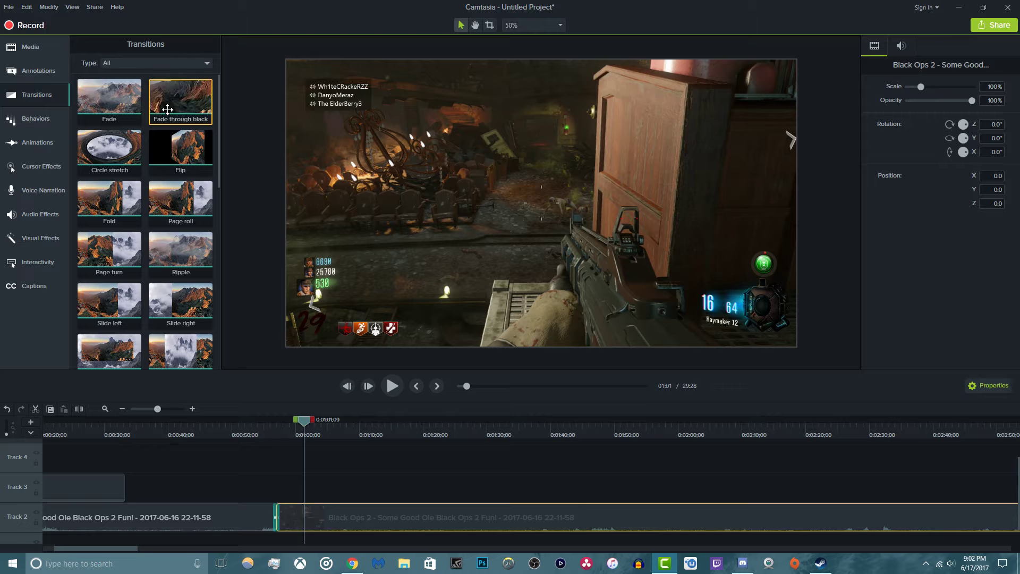
Browse the available transitions, filter them to Wipes, and restore the list to All types
{"action": "scroll", "coordinate": [180, 266], "scroll_direction": "down", "scroll_amount": 3}
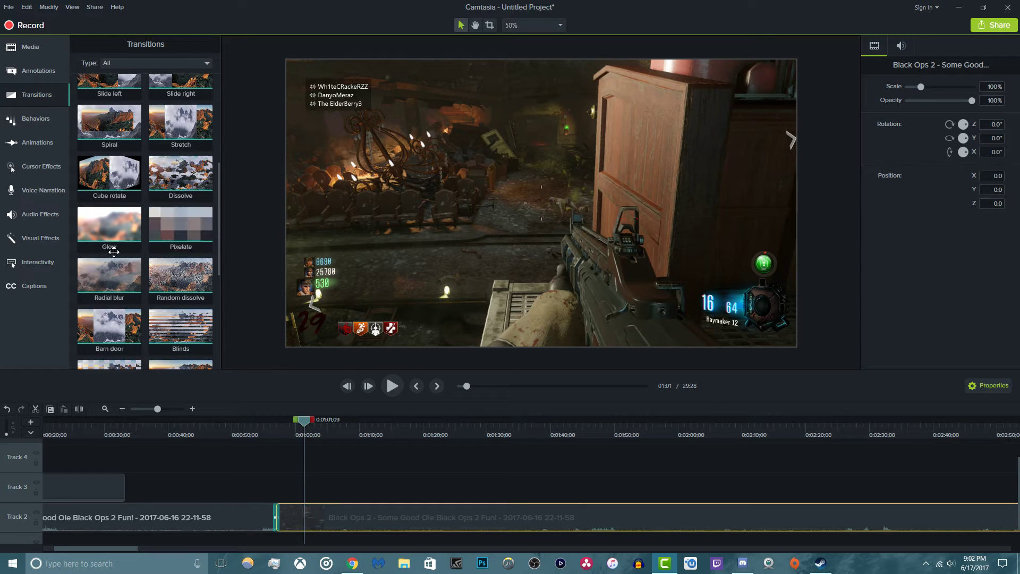
{"action": "left_click", "coordinate": [147, 63]}
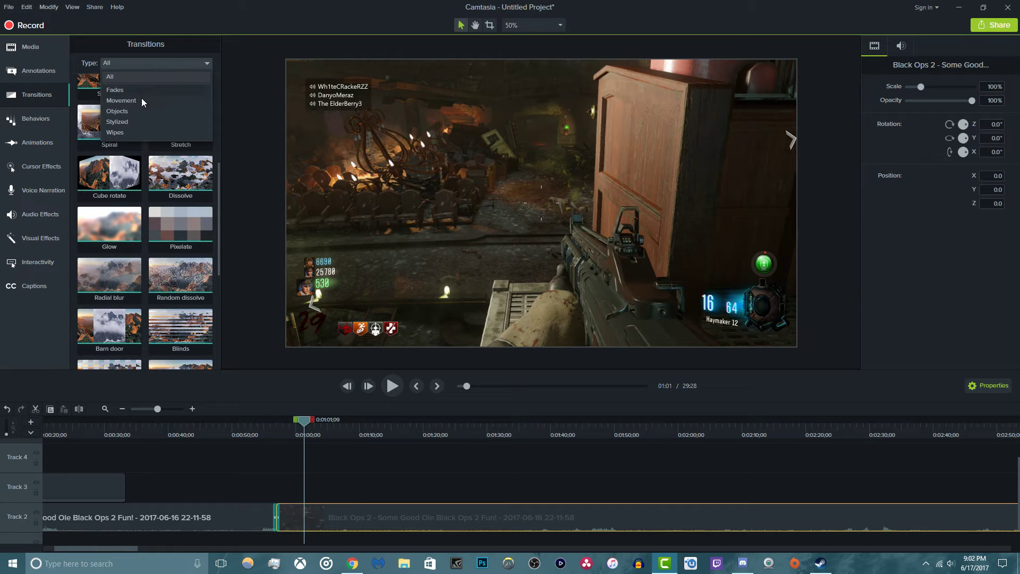
{"action": "left_click", "coordinate": [129, 132]}
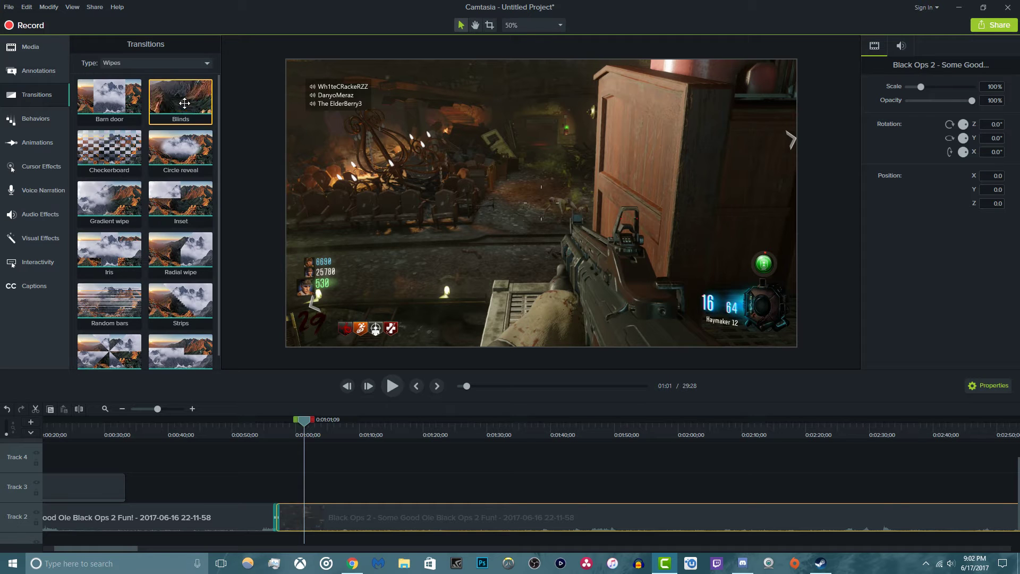
{"action": "left_click", "coordinate": [140, 65]}
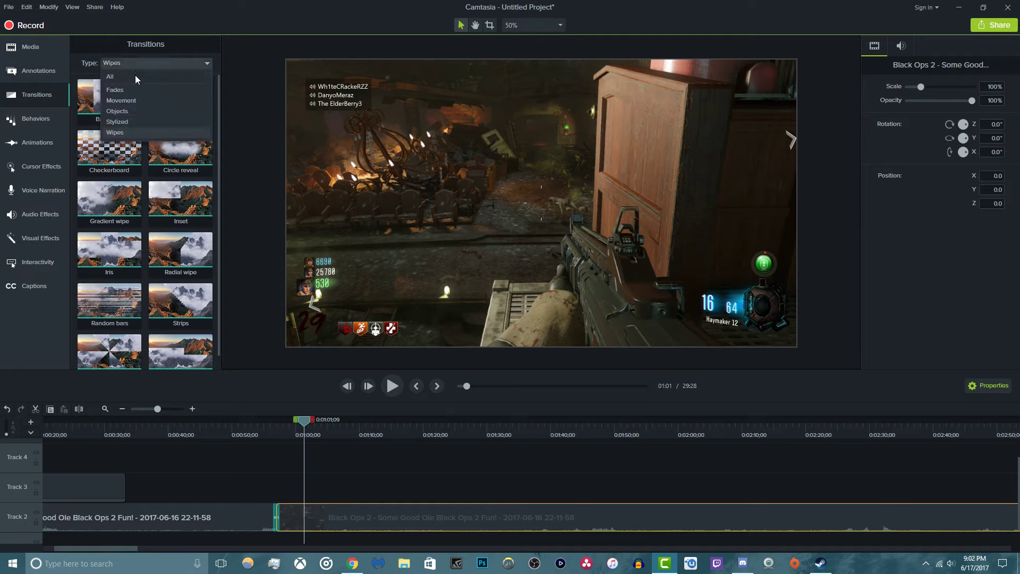
{"action": "left_click", "coordinate": [136, 77]}
Apply the Drifting behavior to the "*Laughs*" text on Track 3, with the playhead at about 8 seconds
{"action": "left_click", "coordinate": [26, 122]}
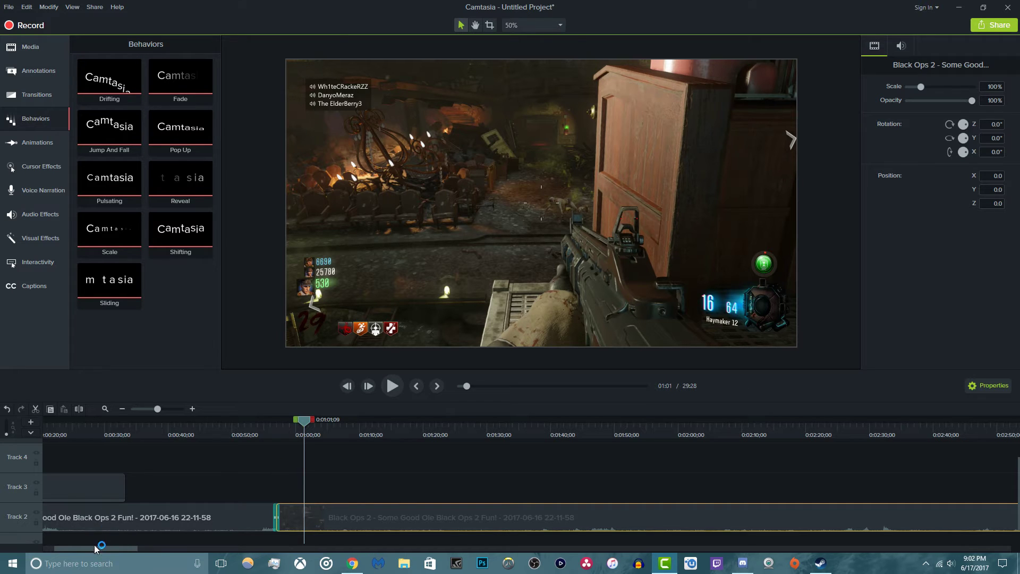
{"action": "left_click_drag", "start_coordinate": [95, 548], "coordinate": [58, 542]}
{"action": "left_click", "coordinate": [105, 497]}
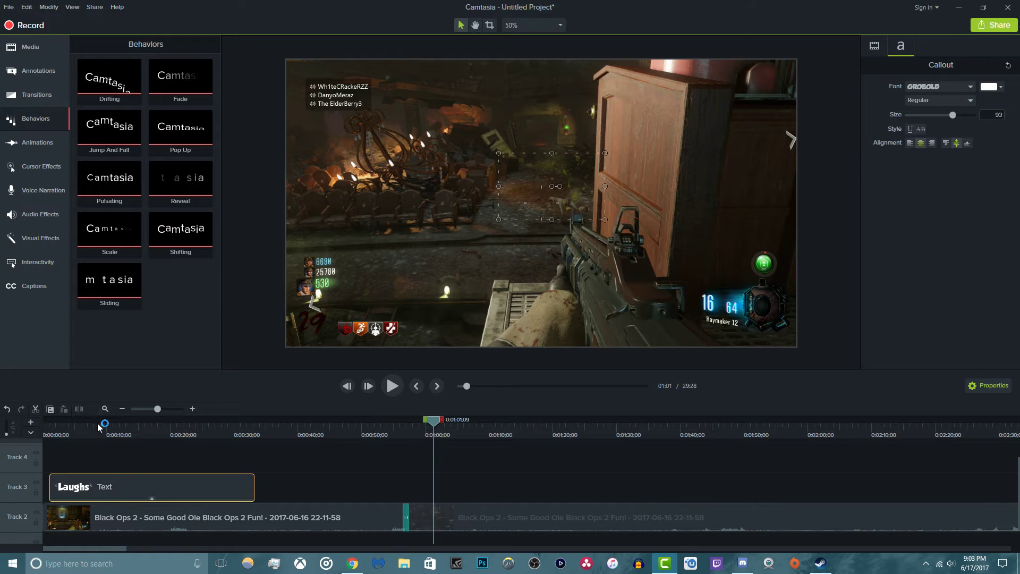
{"action": "left_click", "coordinate": [98, 424]}
{"action": "left_click_drag", "start_coordinate": [488, 189], "coordinate": [524, 190]}
{"action": "left_click_drag", "start_coordinate": [94, 89], "coordinate": [114, 109]}
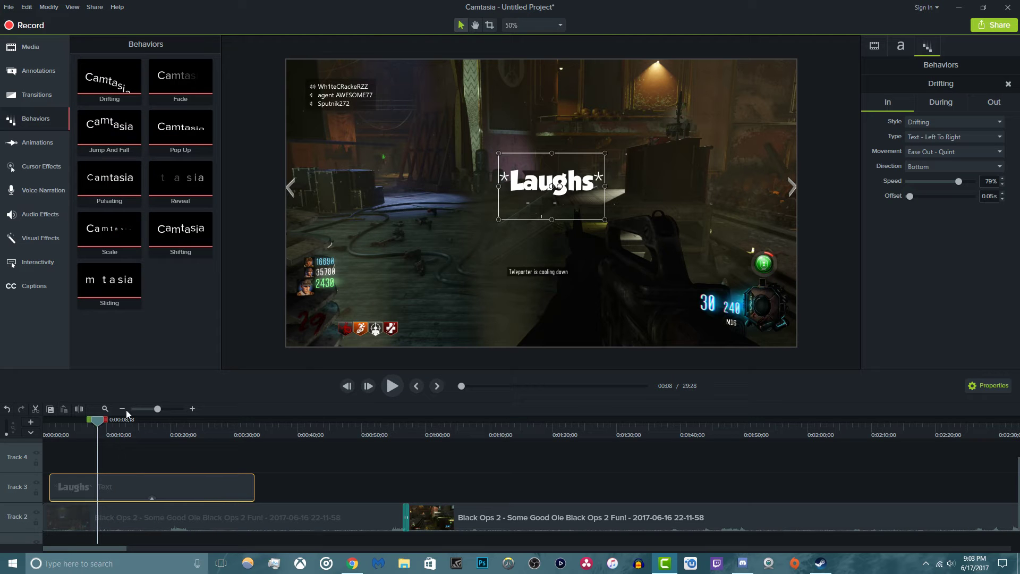
Play the timeline to about 20 seconds to preview the text, and delete the "*Laughs*" clip from Track 3
{"action": "left_click", "coordinate": [393, 385]}
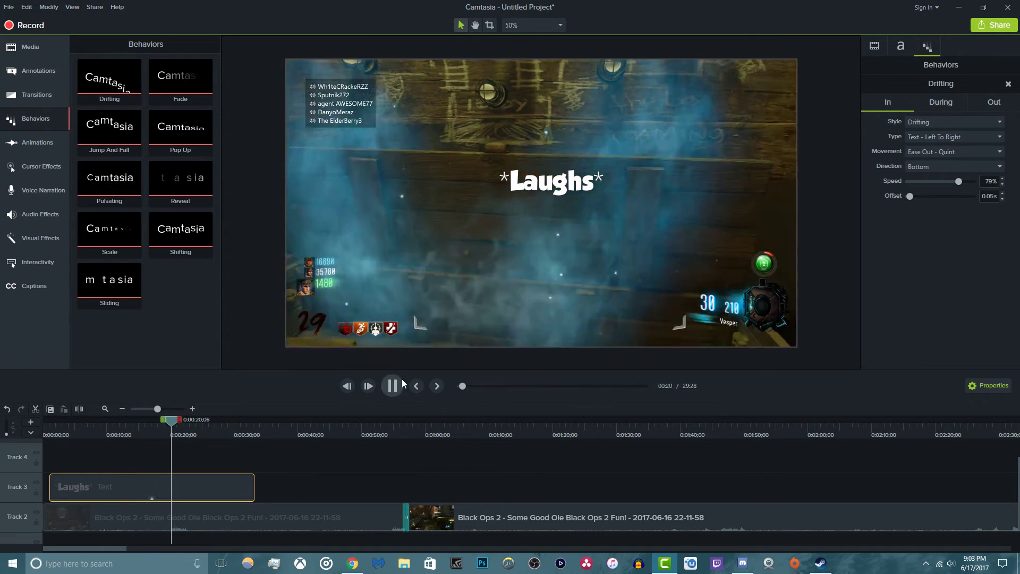
{"action": "left_click", "coordinate": [392, 385]}
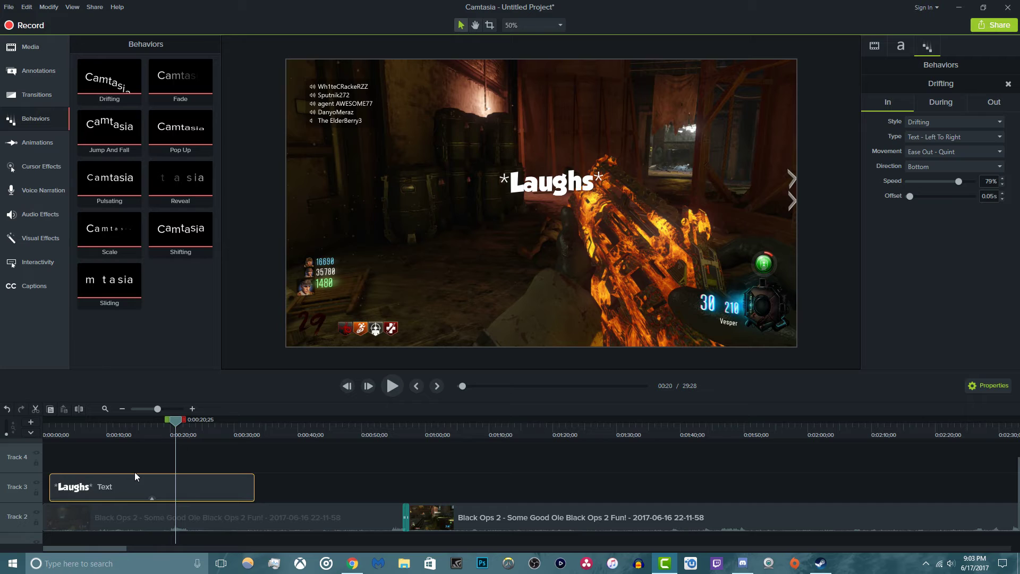
{"action": "key", "text": "Delete"}
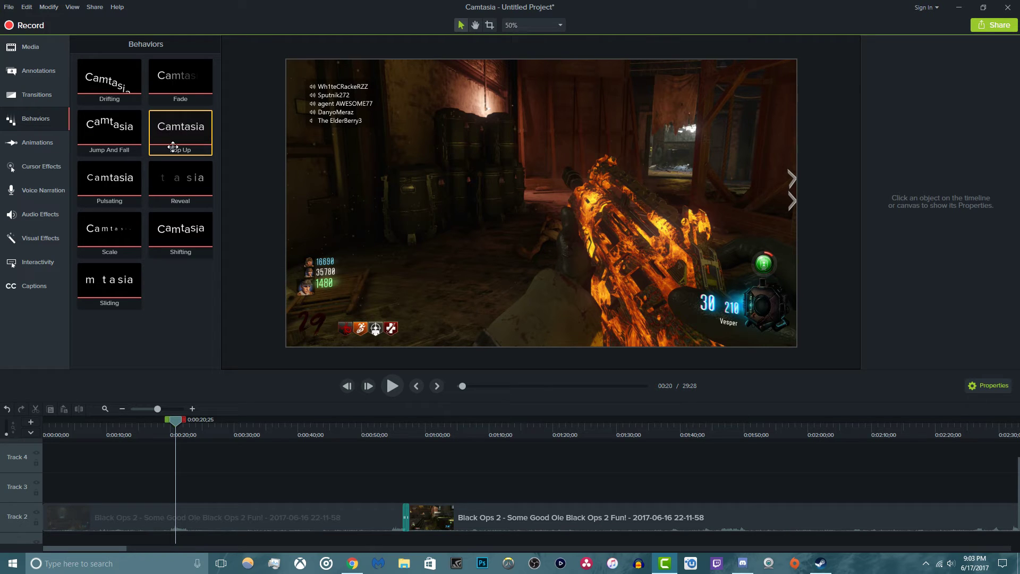
Add a Zoom-n-Pan animation to the first gameplay clip at 0:00:10;25, zoomed to 147% on the upper-left area of the frame
{"action": "left_click", "coordinate": [38, 143]}
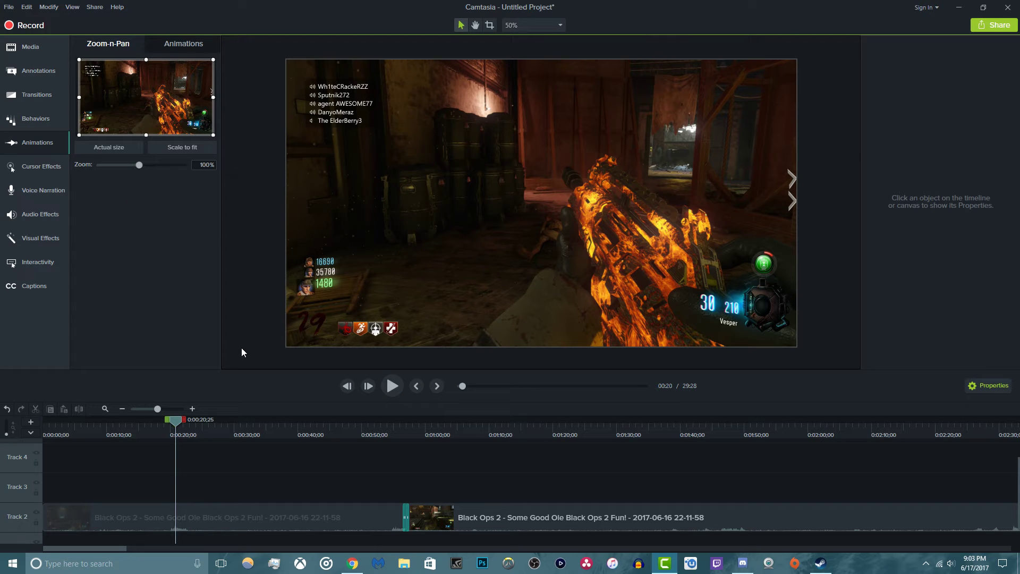
{"action": "left_click_drag", "start_coordinate": [170, 423], "coordinate": [112, 423]}
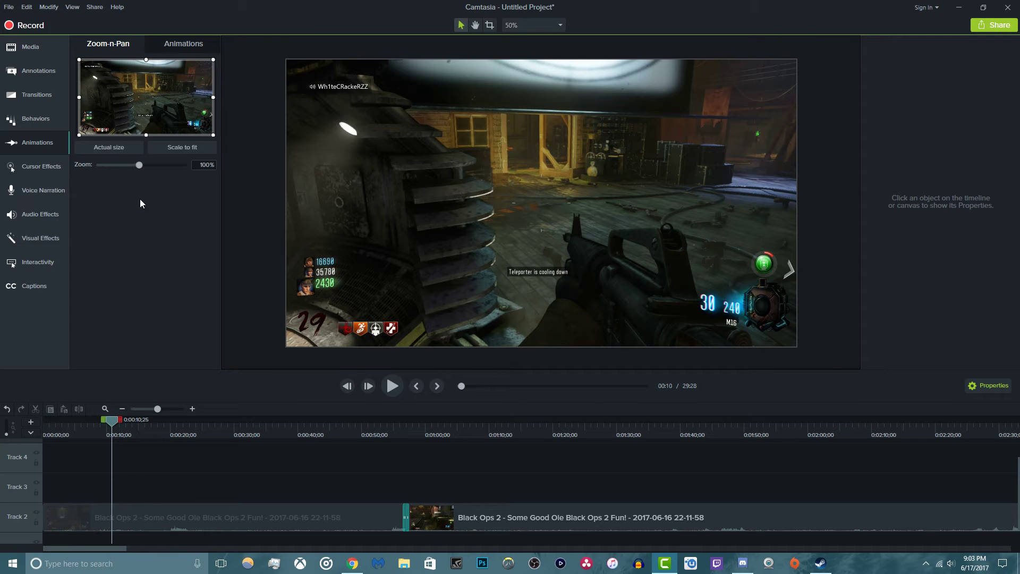
{"action": "left_click", "coordinate": [52, 142]}
{"action": "left_click", "coordinate": [20, 142]}
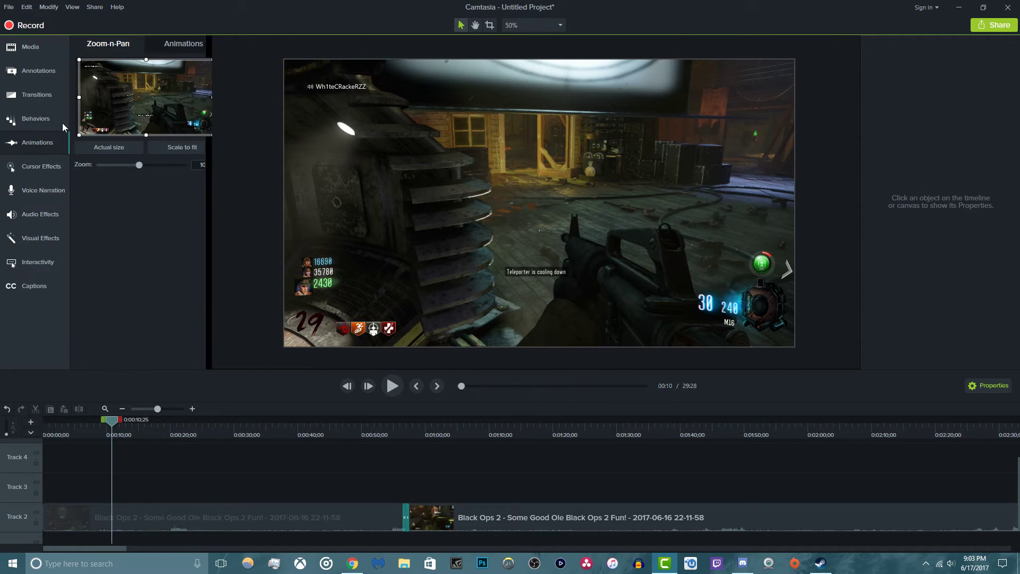
{"action": "left_click_drag", "start_coordinate": [138, 114], "coordinate": [132, 123]}
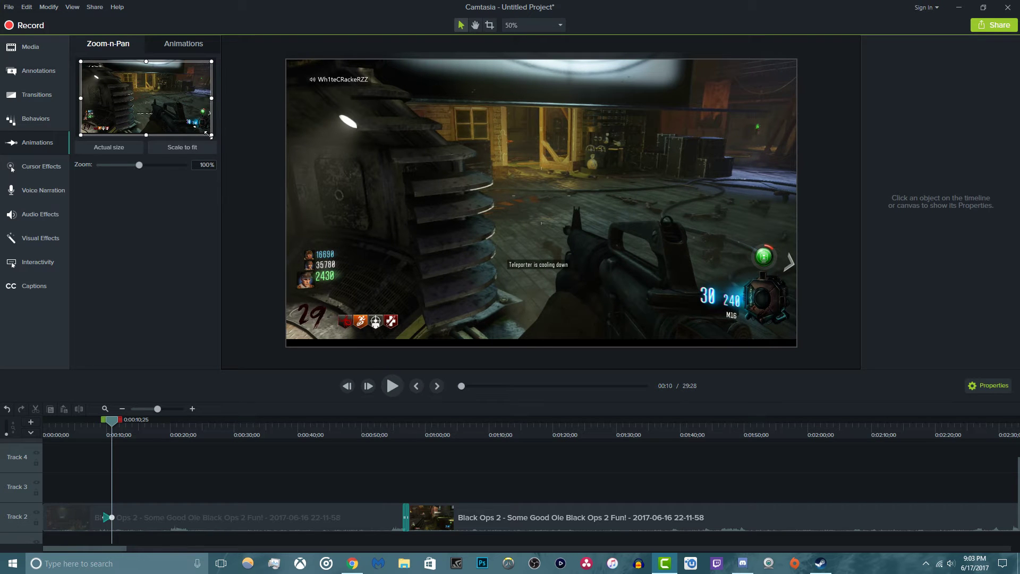
{"action": "left_click_drag", "start_coordinate": [203, 133], "coordinate": [170, 113]}
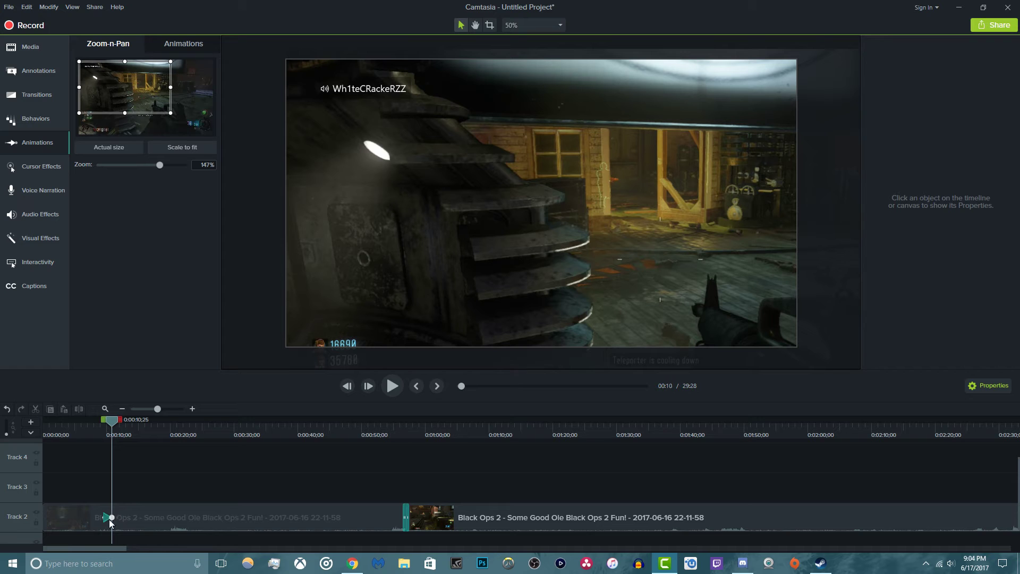
Examine the zoom animation's arrow on Track 2 with the timeline magnified around 0:00:10;25
{"action": "left_click_drag", "start_coordinate": [157, 410], "coordinate": [127, 408]}
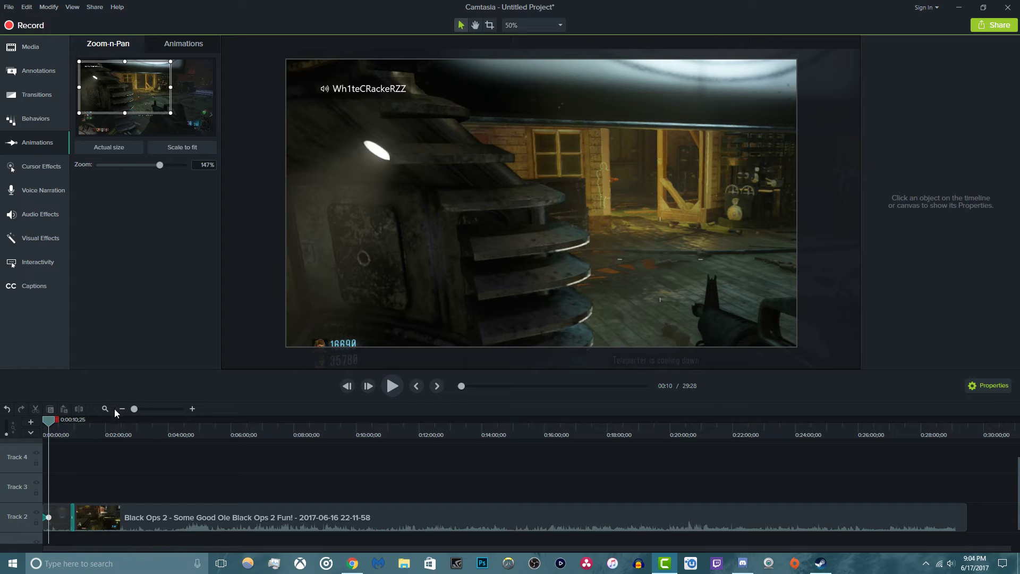
{"action": "left_click_drag", "start_coordinate": [133, 409], "coordinate": [247, 423]}
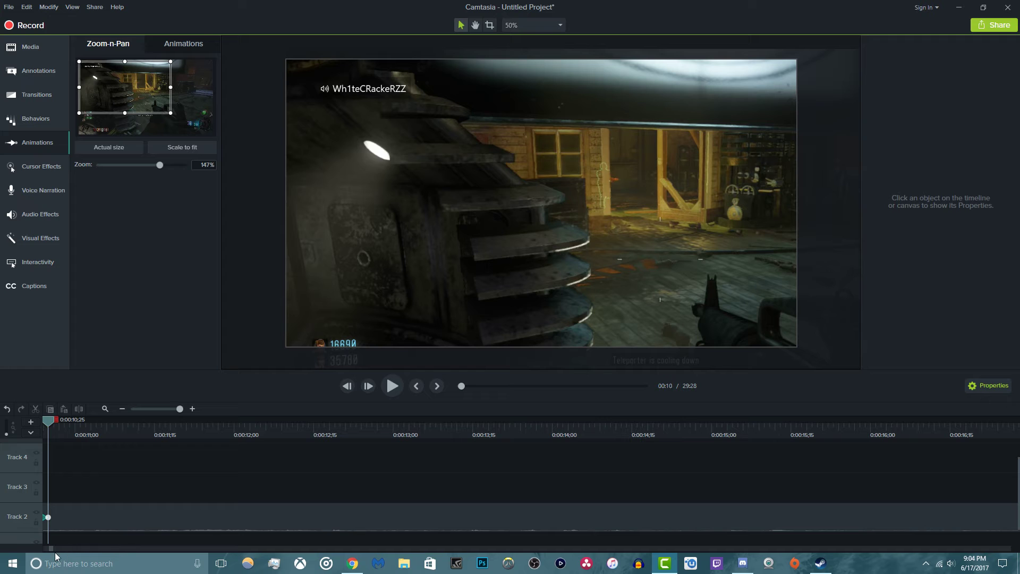
{"action": "left_click_drag", "start_coordinate": [53, 550], "coordinate": [49, 549]}
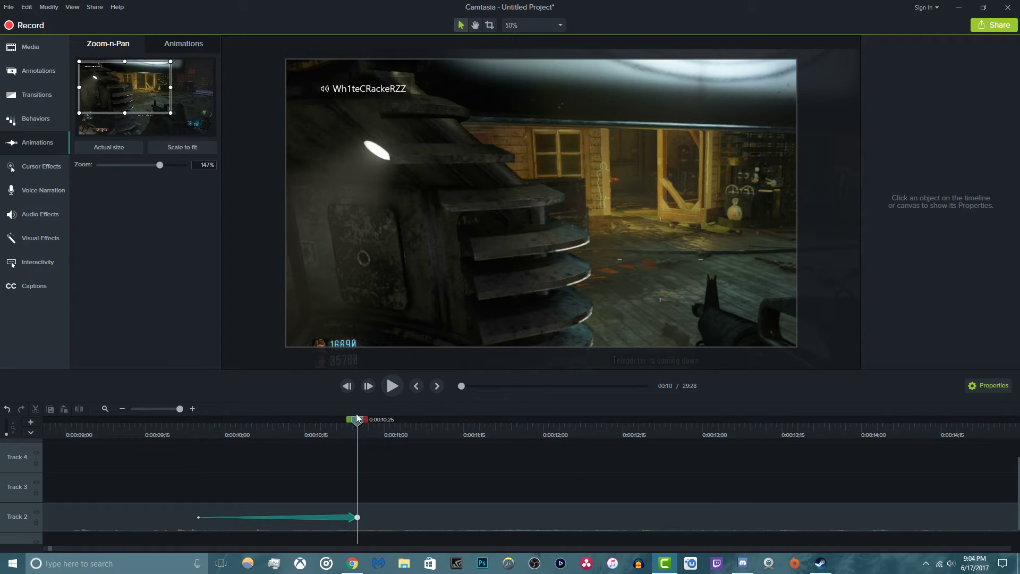
Play the timeline from 0:00:09;05 to preview the zoom animation on the gameplay clip
{"action": "left_click_drag", "start_coordinate": [353, 423], "coordinate": [93, 443]}
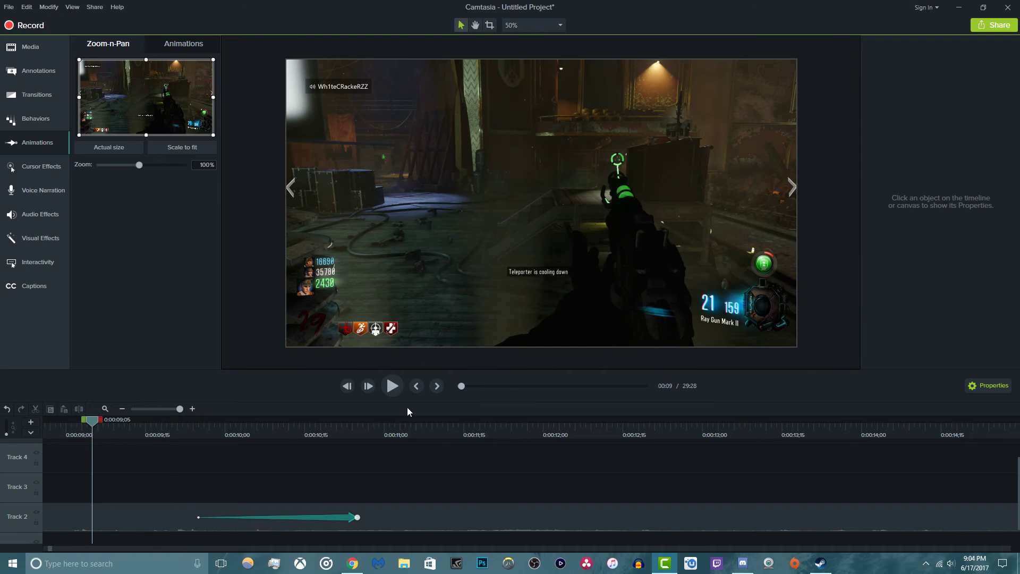
{"action": "left_click", "coordinate": [391, 389]}
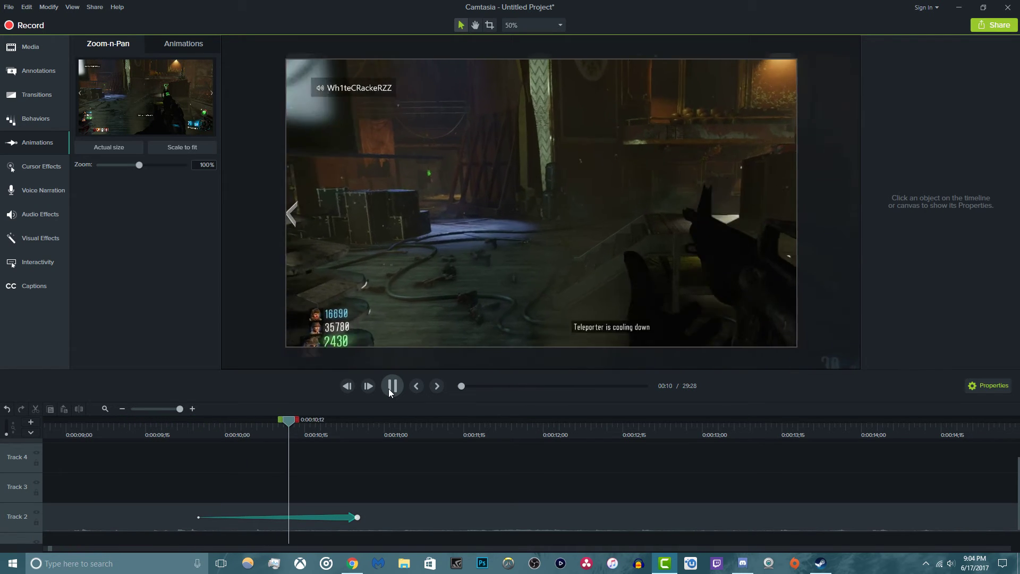
{"action": "left_click", "coordinate": [386, 387]}
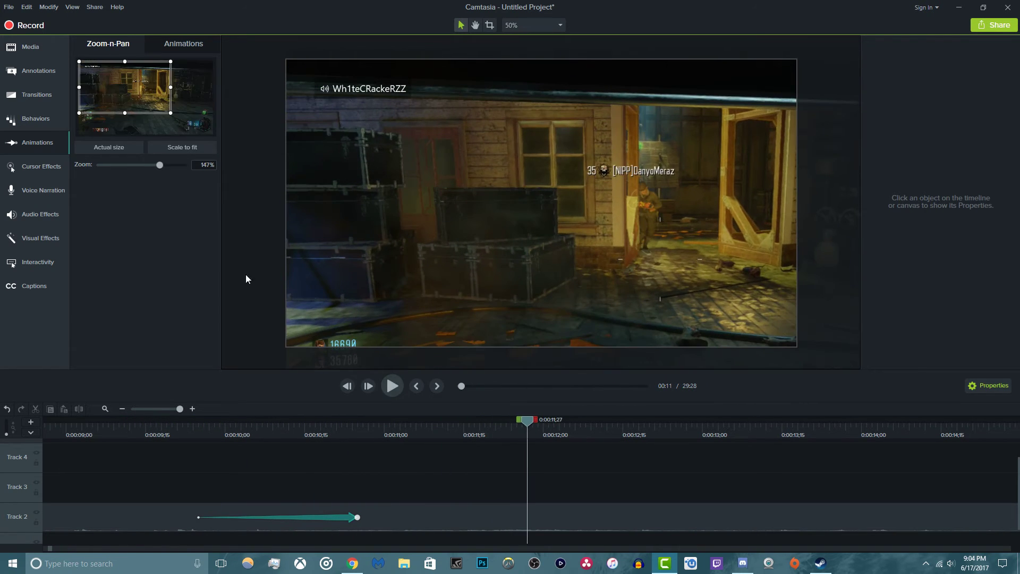
Add a second Zoom-n-Pan animation at 0:00:11;27, widened to 126%, and play both zoom animations from just before the first one
{"action": "left_click_drag", "start_coordinate": [165, 113], "coordinate": [190, 124]}
{"action": "left_click_drag", "start_coordinate": [525, 421], "coordinate": [479, 421]}
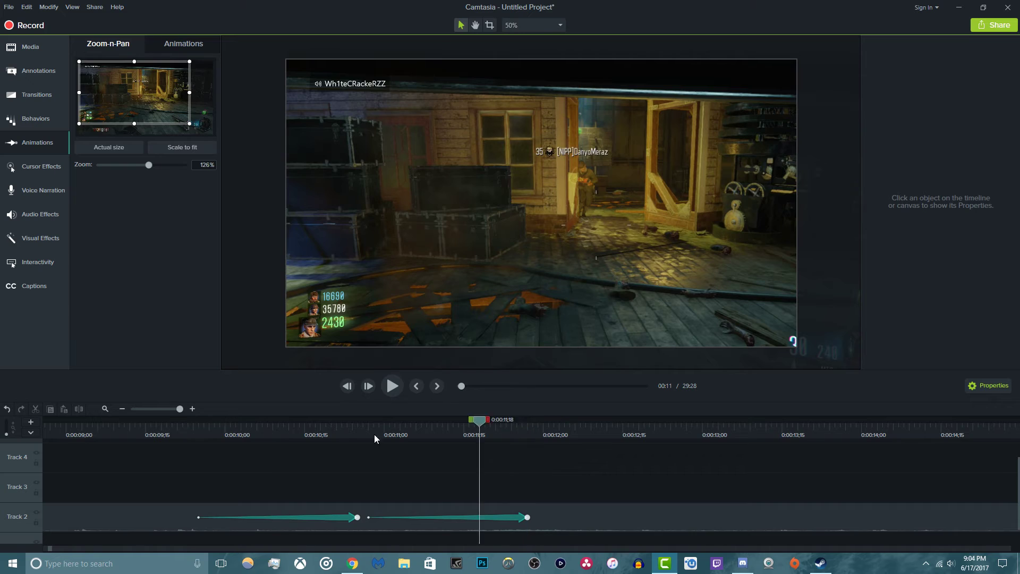
{"action": "left_click_drag", "start_coordinate": [375, 438], "coordinate": [187, 425]}
{"action": "left_click", "coordinate": [392, 386]}
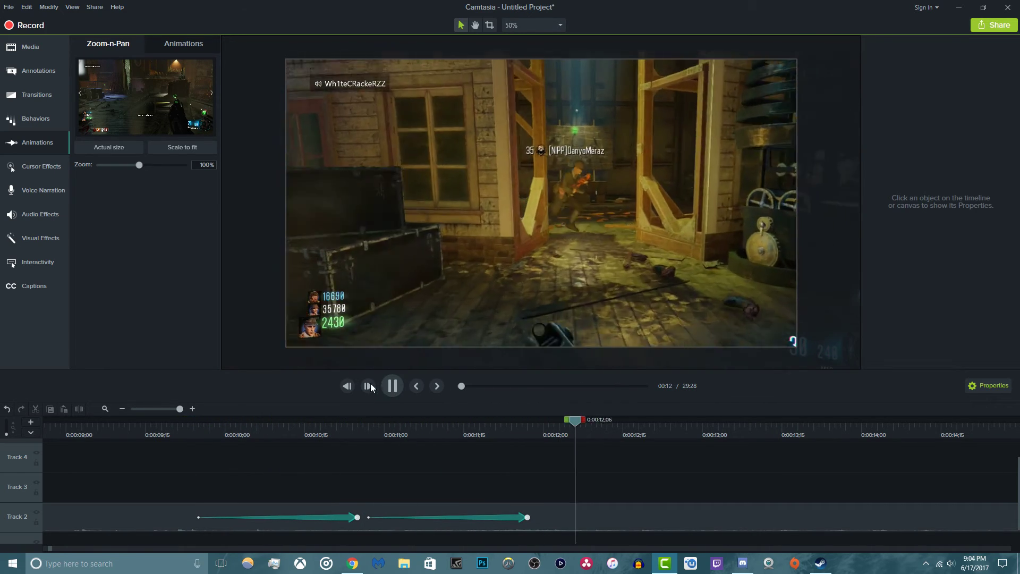
{"action": "left_click", "coordinate": [392, 386]}
Delete both Zoom-n-Pan animations from the gameplay clip on Track 2
{"action": "left_click", "coordinate": [492, 516]}
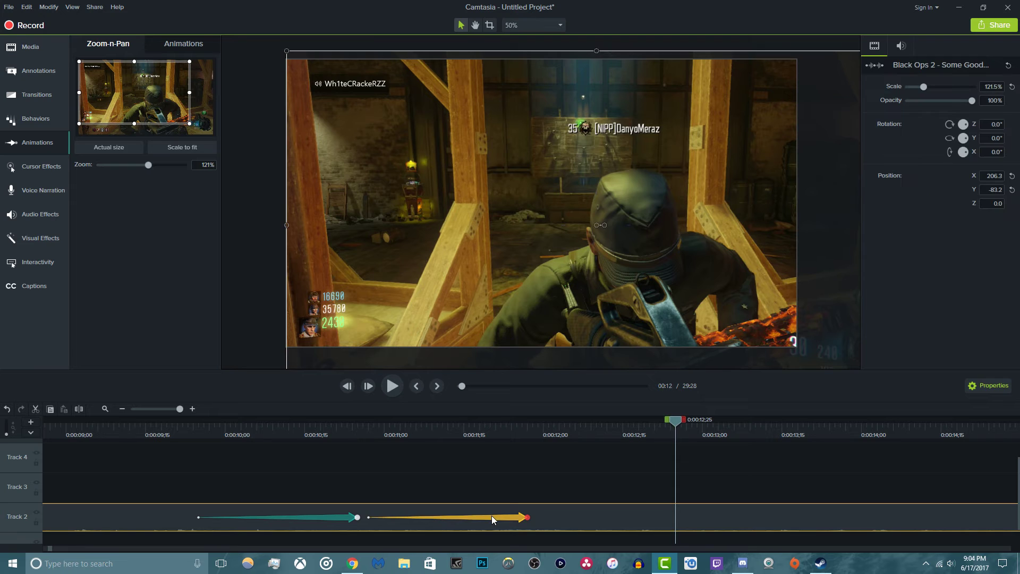
{"action": "key", "text": "Delete"}
{"action": "left_click", "coordinate": [335, 518]}
{"action": "key", "text": "Delete"}
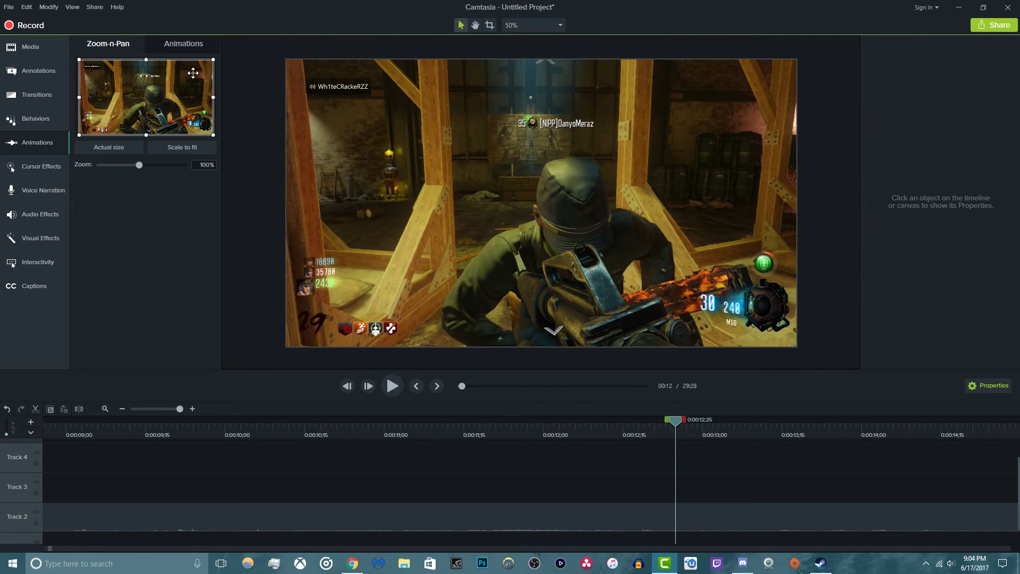
Examine the preset animations, the cursor effects including those for left and right clicks, and the voice narration options
{"action": "left_click", "coordinate": [181, 44]}
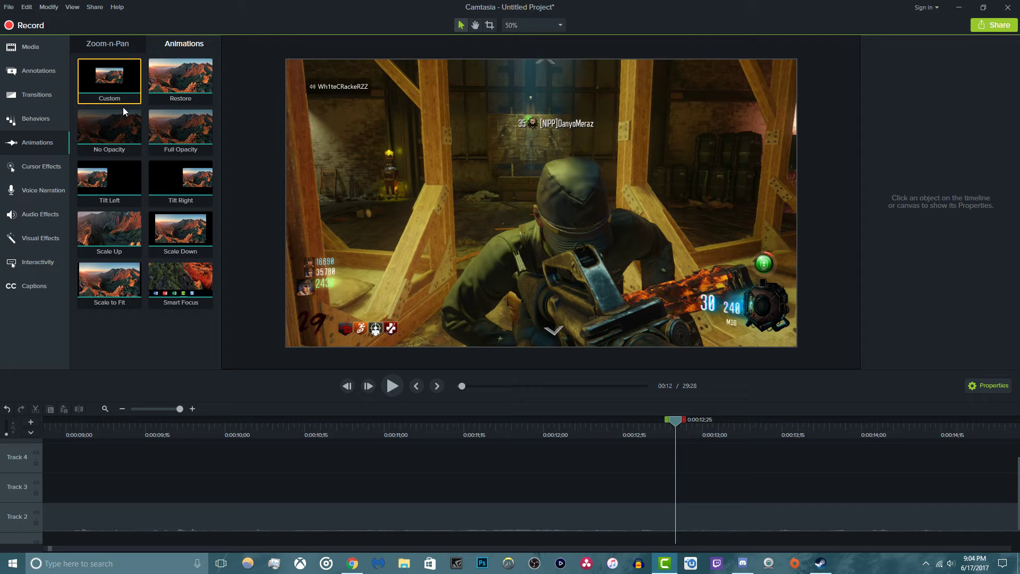
{"action": "left_click_drag", "start_coordinate": [165, 128], "coordinate": [178, 180]}
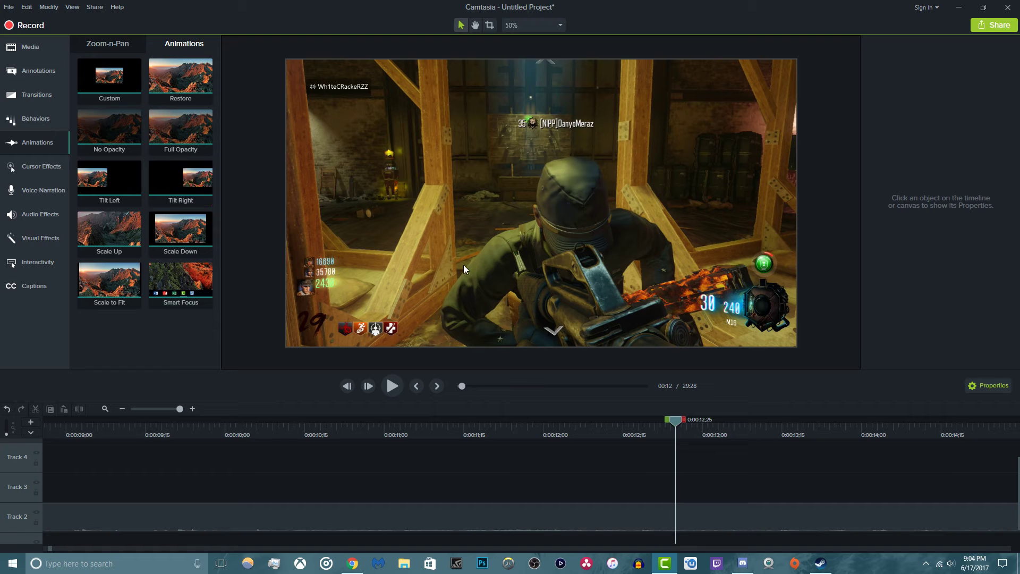
{"action": "left_click", "coordinate": [155, 409]}
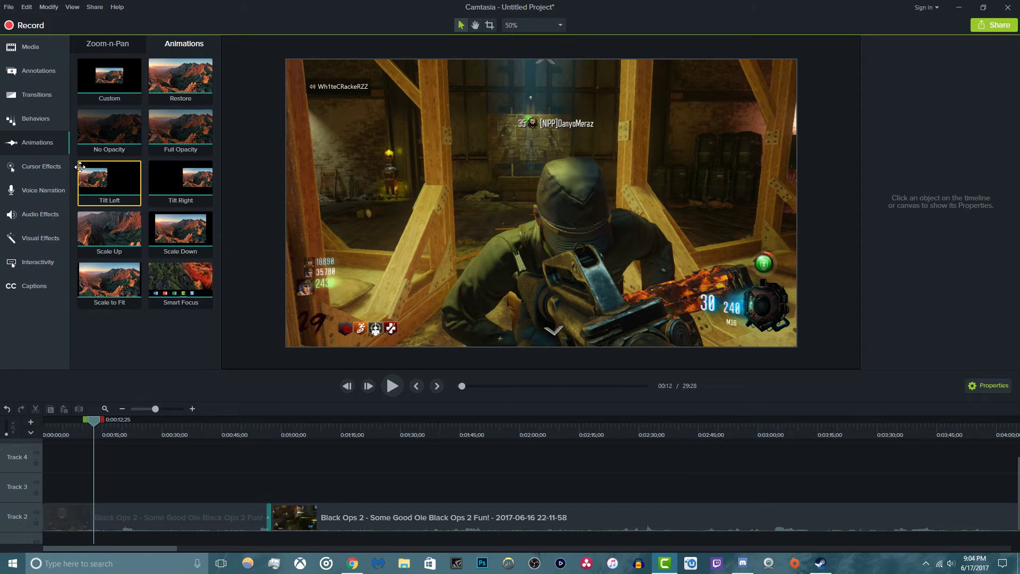
{"action": "left_click", "coordinate": [50, 166]}
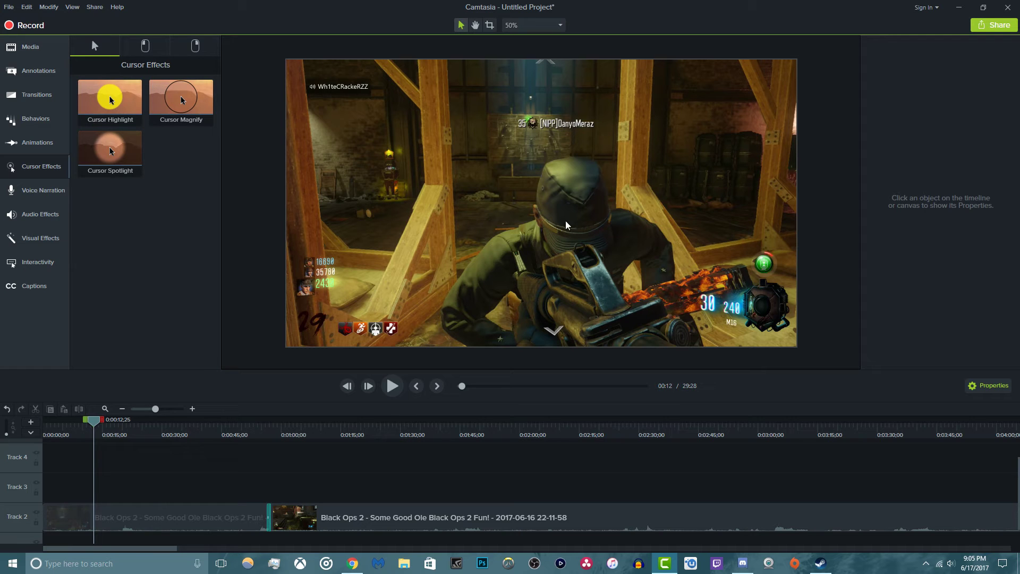
{"action": "left_click", "coordinate": [151, 45]}
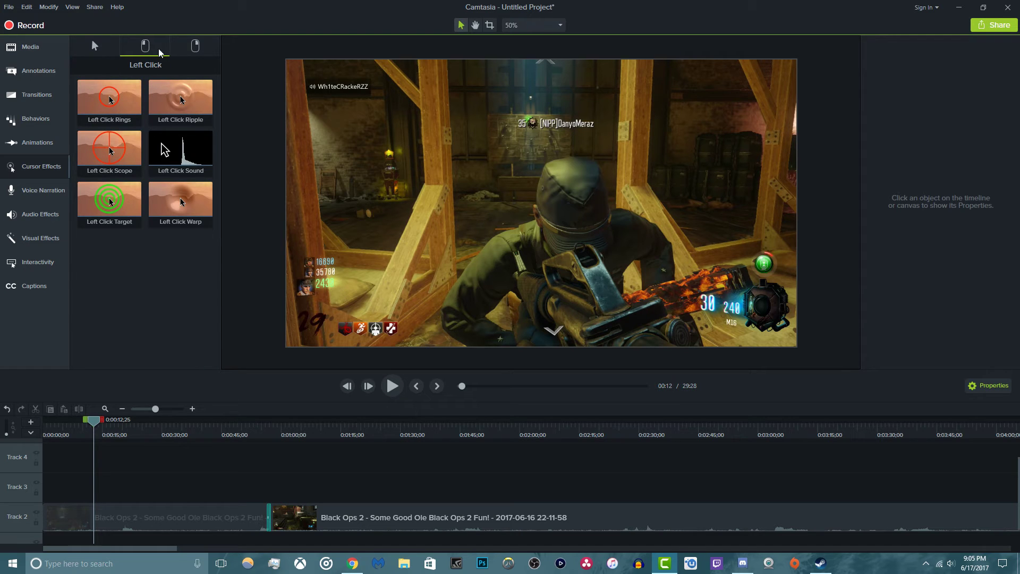
{"action": "left_click", "coordinate": [195, 46]}
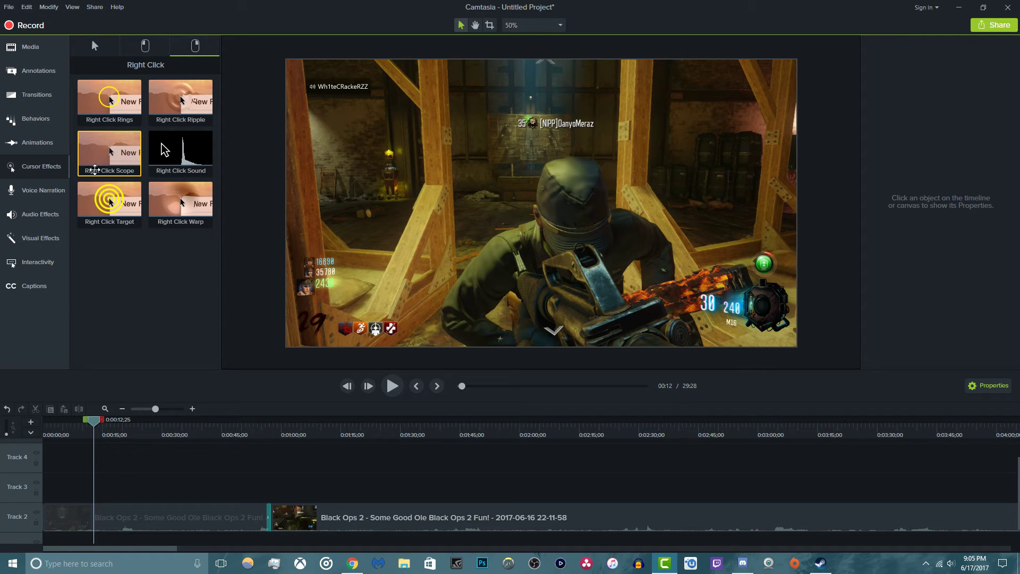
{"action": "left_click", "coordinate": [59, 190]}
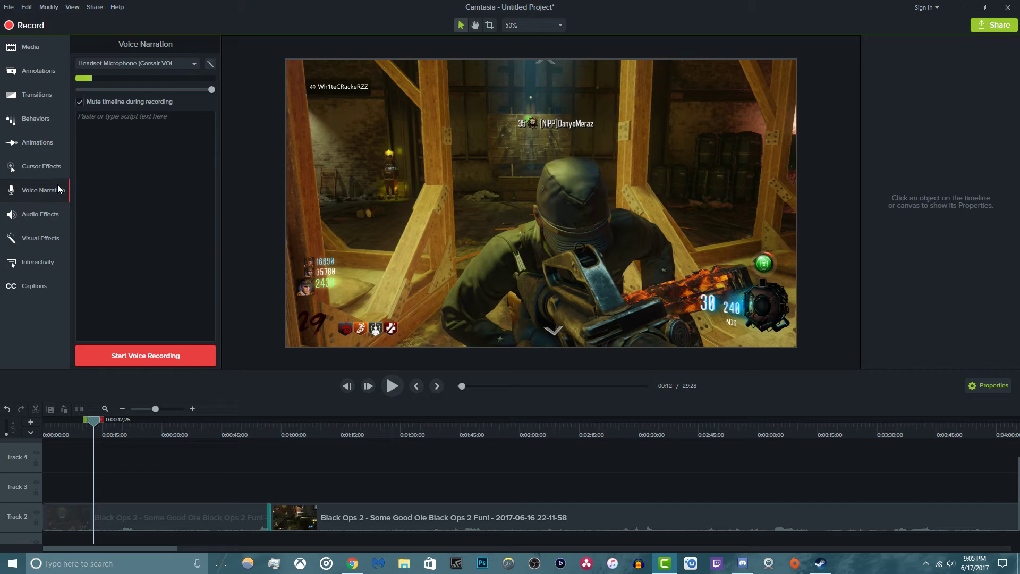
{"action": "left_click", "coordinate": [35, 169]}
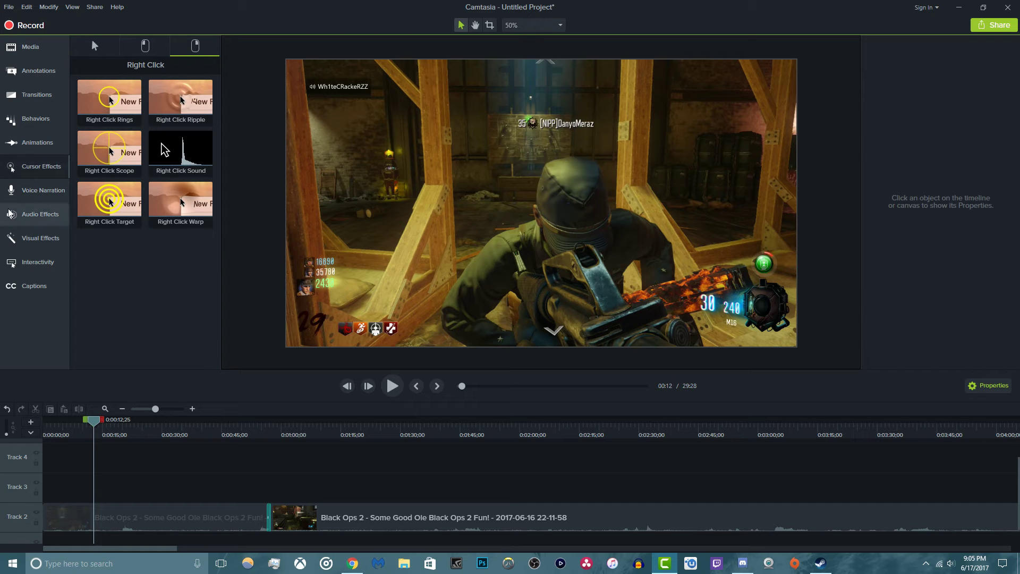
{"action": "left_click", "coordinate": [37, 187]}
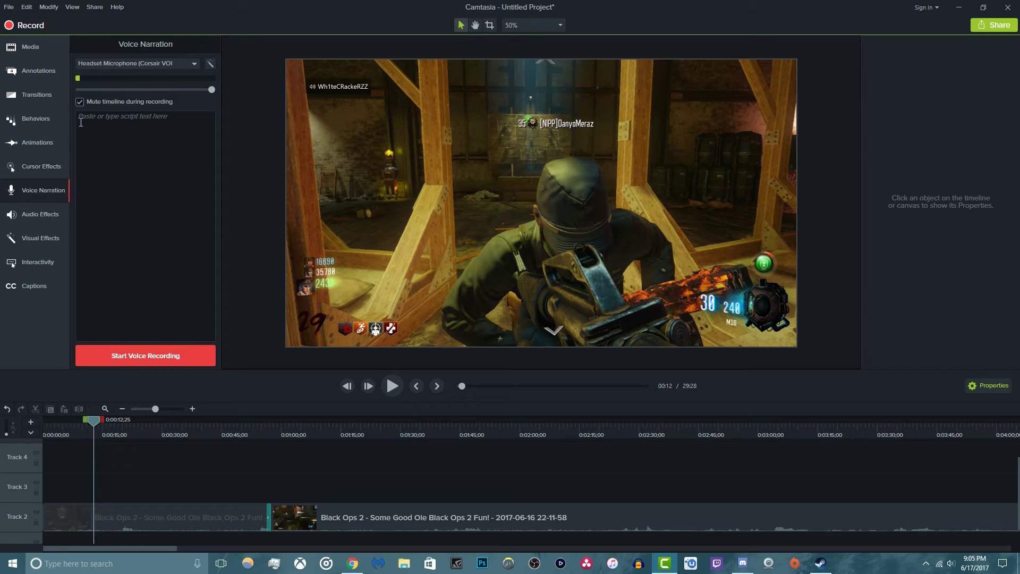
{"action": "left_click", "coordinate": [49, 169]}
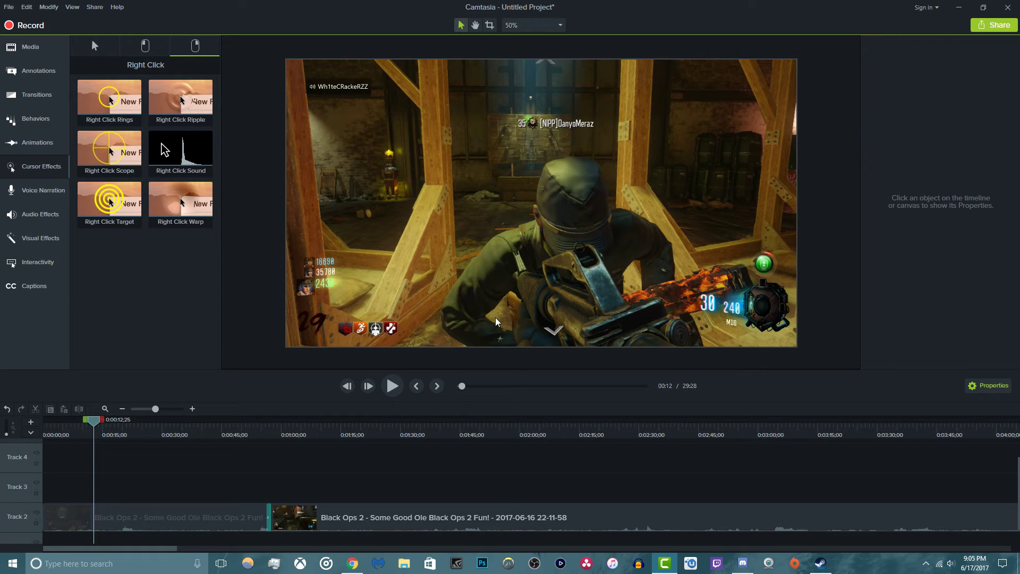
Write "Hey whats up guys its scarce here" as the voice narration script
{"action": "left_click", "coordinate": [43, 190]}
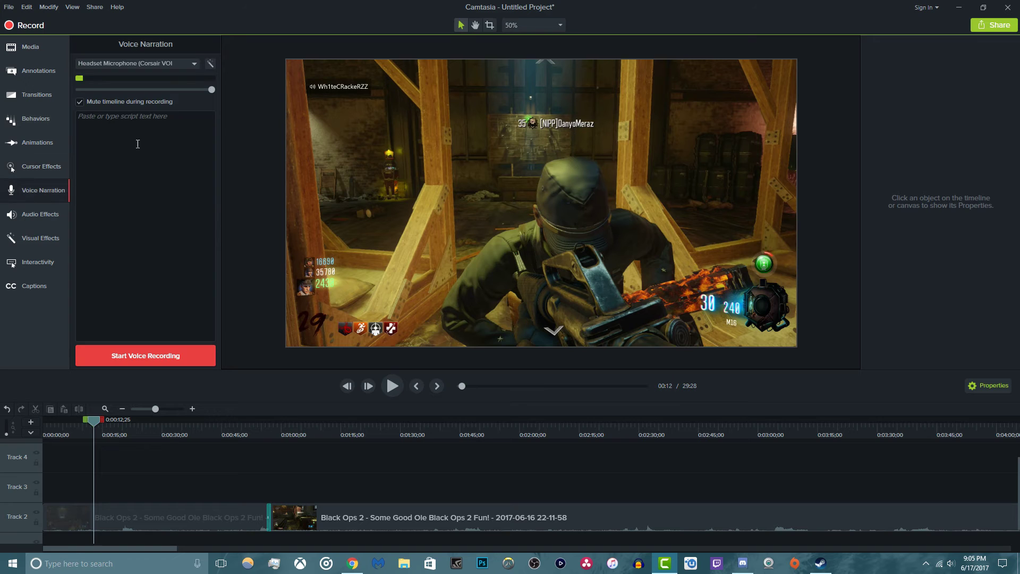
{"action": "left_click", "coordinate": [106, 168]}
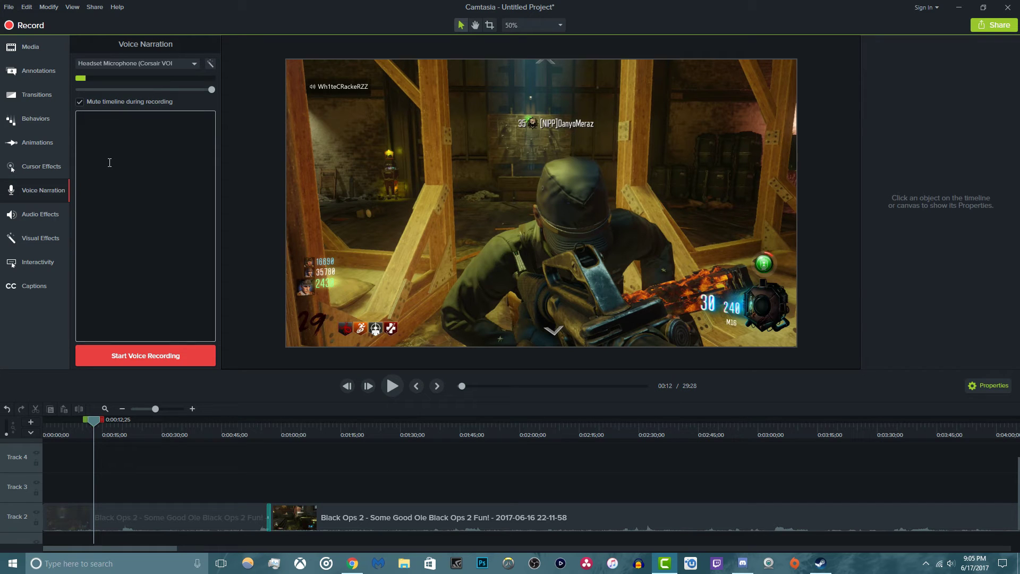
{"action": "type", "text": "Hey whats it"}
{"action": "key", "text": "BackSpace"}
{"action": "key", "text": "BackSpace"}
{"action": "key", "text": "BackSpace"}
{"action": "key", "text": "BackSpace"}
{"action": "type", "text": "up guys its scarce here"}
Examine the audio effects, visual effects, quiz and caption tools, and the end of the gameplay clip on Track 2
{"action": "left_click", "coordinate": [43, 213]}
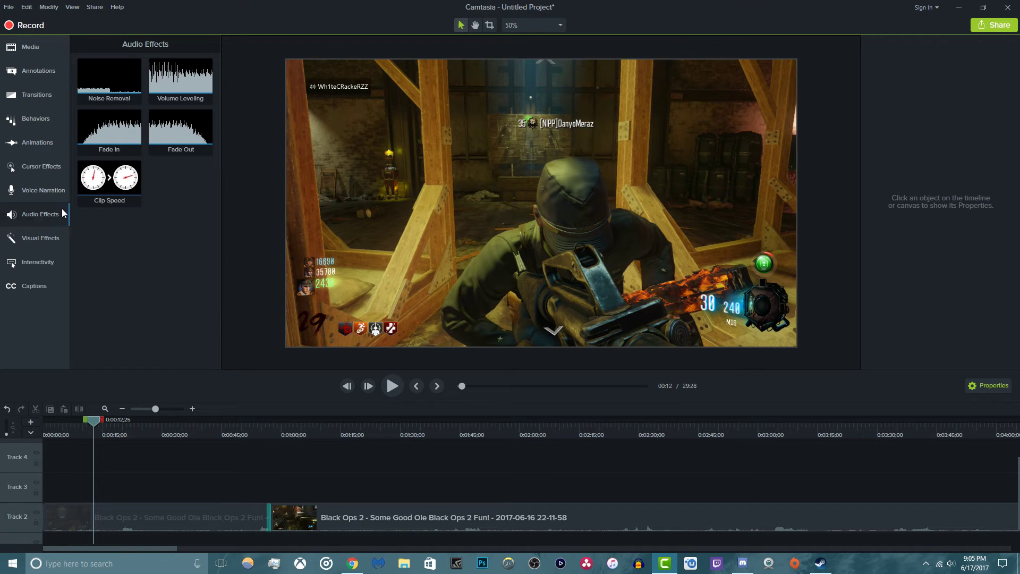
{"action": "left_click", "coordinate": [60, 209]}
{"action": "left_click", "coordinate": [58, 197]}
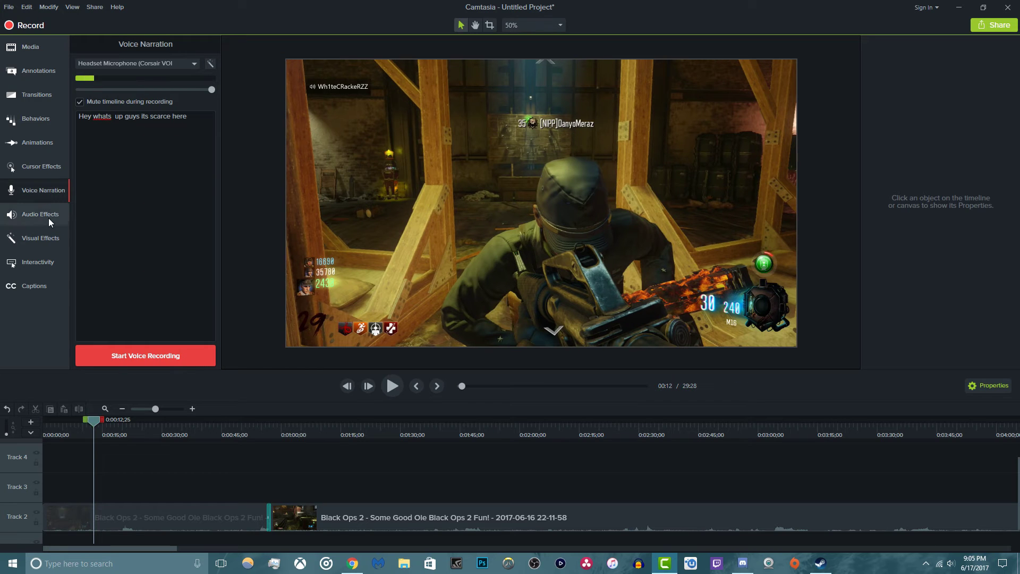
{"action": "left_click", "coordinate": [49, 218]}
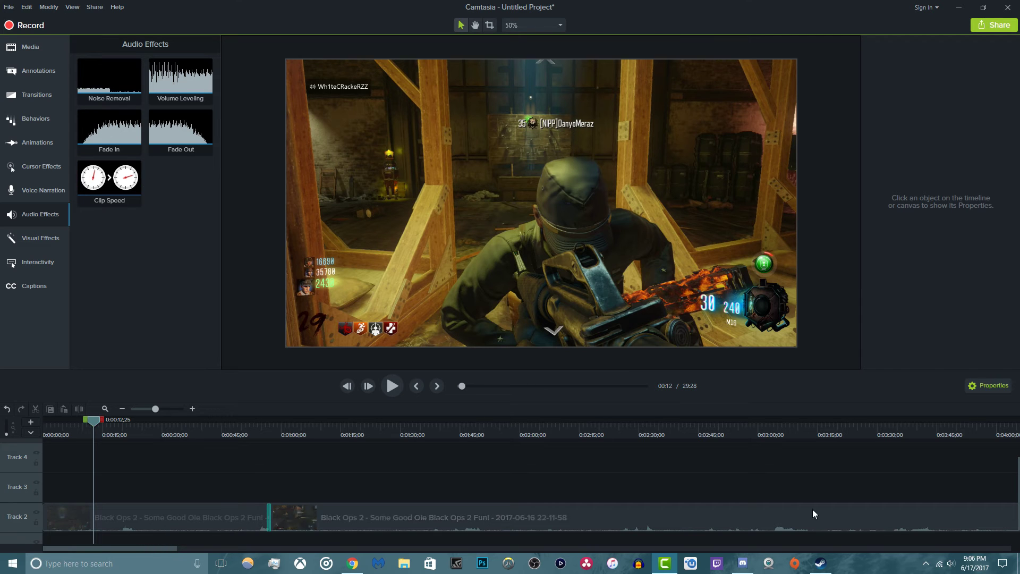
{"action": "left_click_drag", "start_coordinate": [145, 549], "coordinate": [978, 548]}
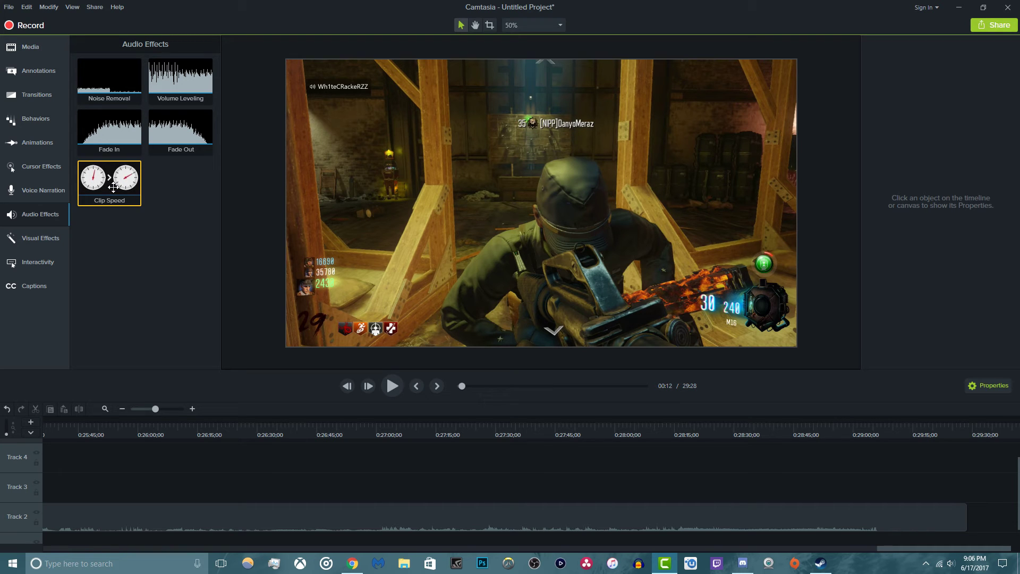
{"action": "left_click", "coordinate": [37, 240]}
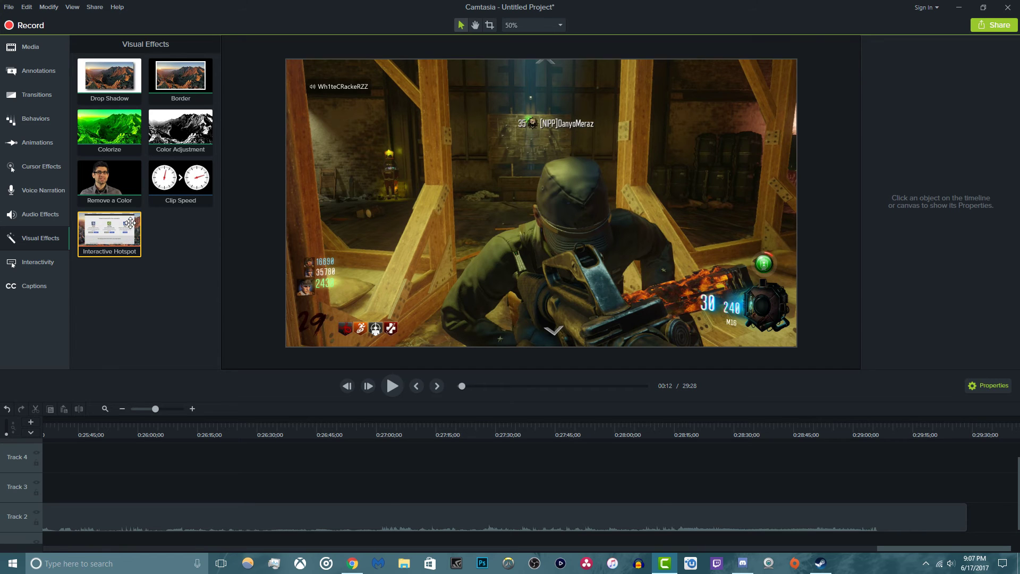
{"action": "left_click", "coordinate": [34, 285]}
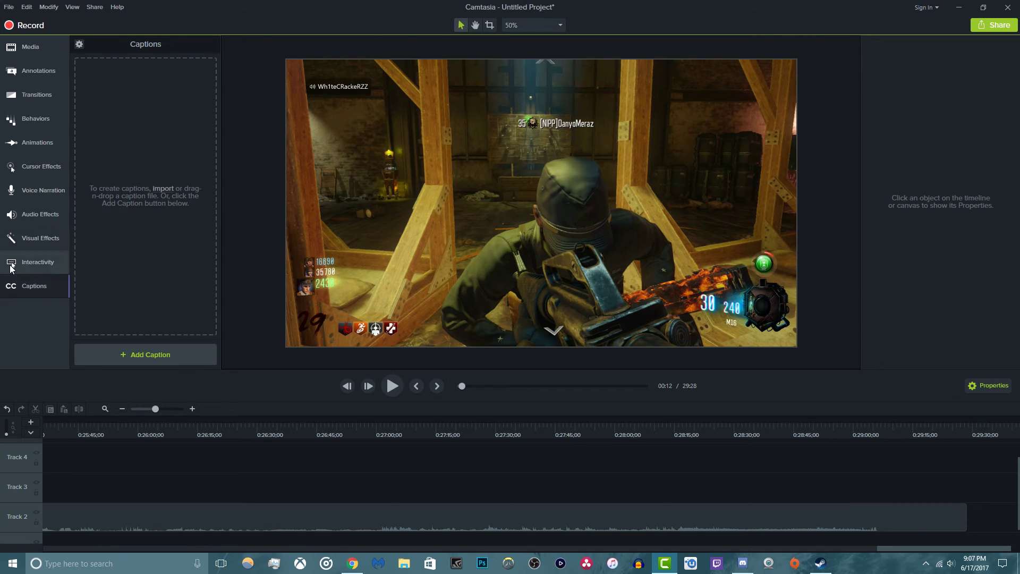
{"action": "left_click", "coordinate": [38, 262]}
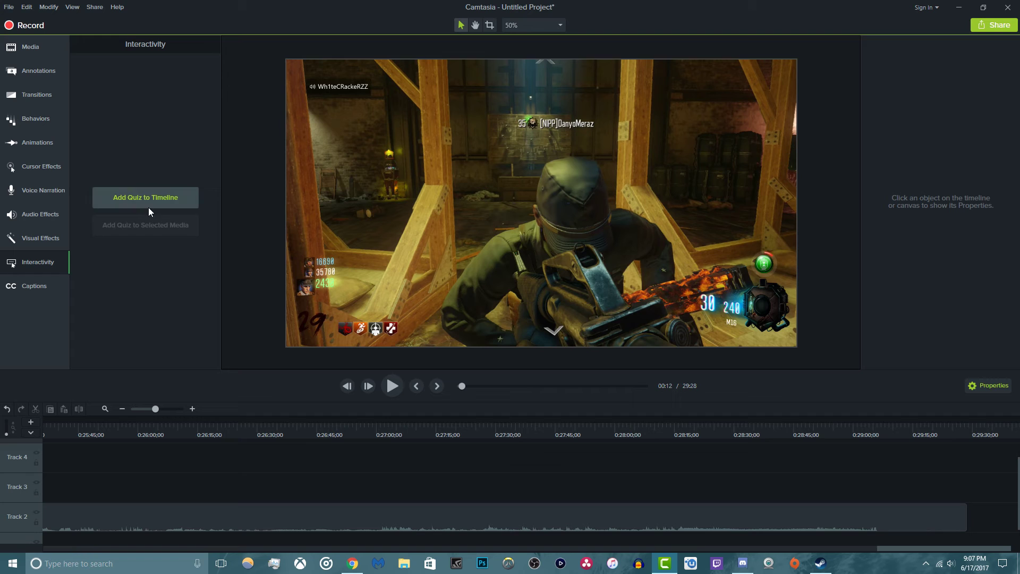
{"action": "left_click", "coordinate": [21, 296]}
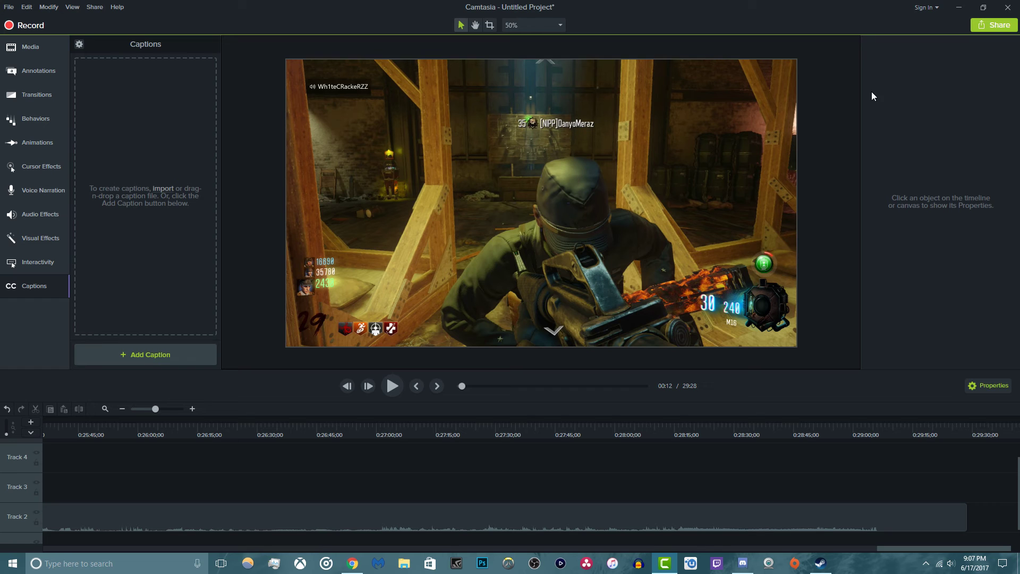
{"action": "left_click", "coordinate": [973, 388]}
{"action": "left_click", "coordinate": [977, 385]}
{"action": "left_click", "coordinate": [15, 7]}
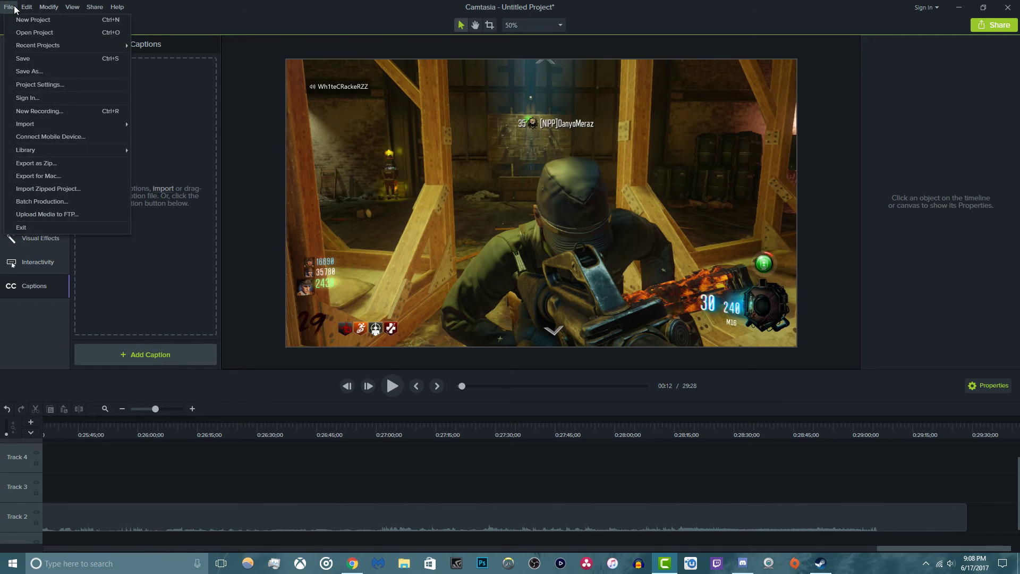
{"action": "left_click", "coordinate": [14, 7]}
{"action": "left_click", "coordinate": [11, 8]}
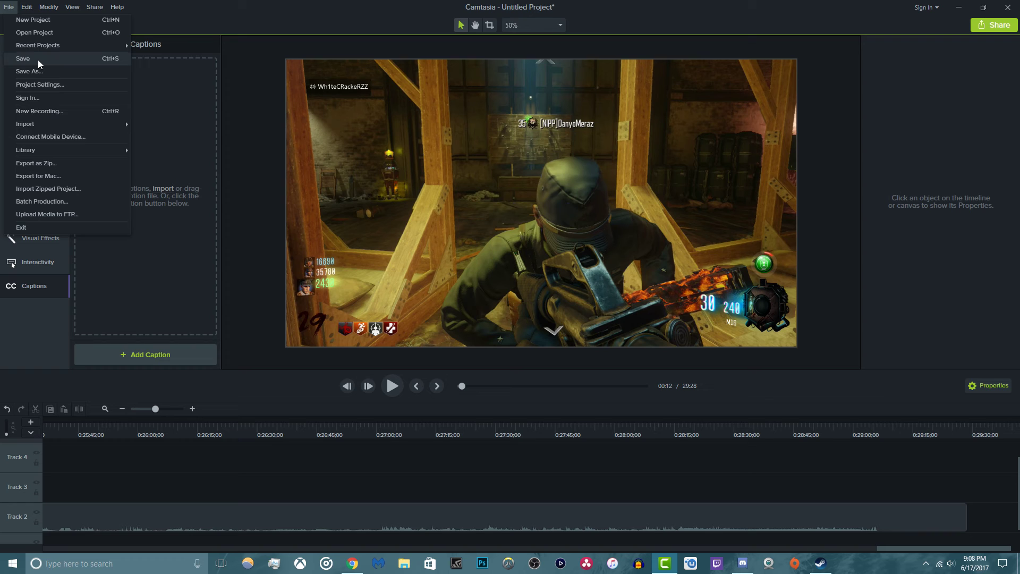
{"action": "mouse_move", "coordinate": [94, 7]}
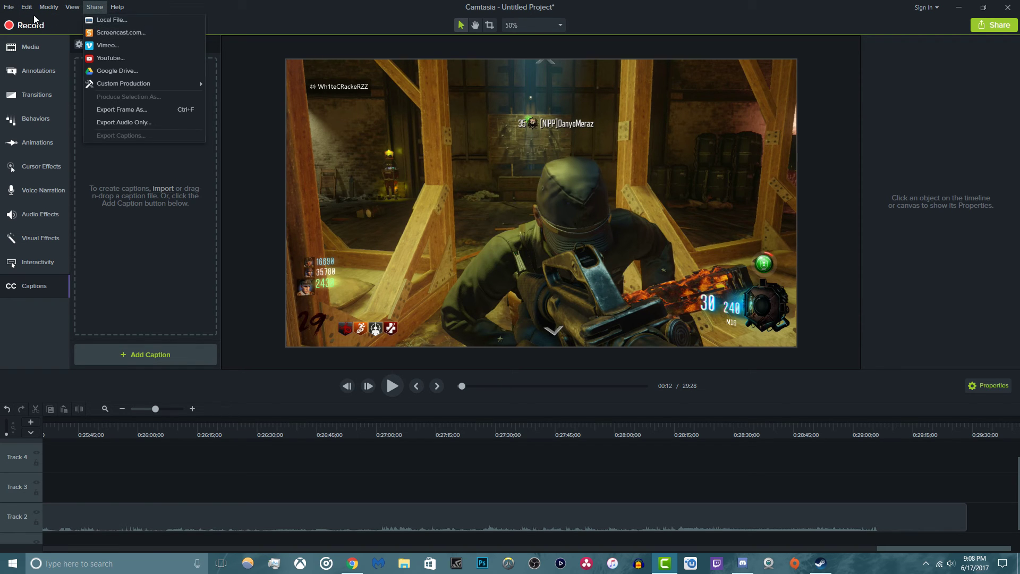
{"action": "mouse_move", "coordinate": [27, 7]}
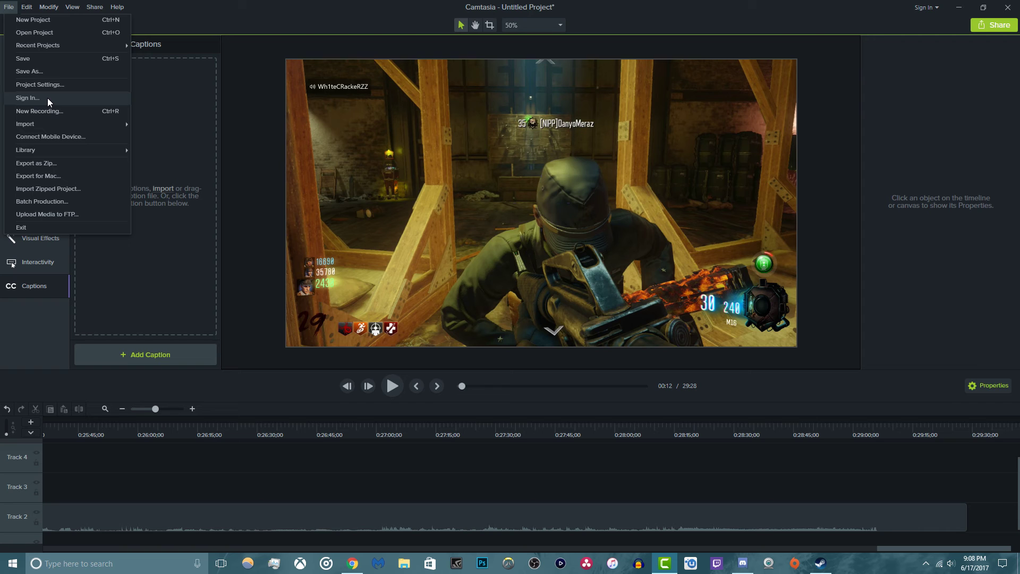
{"action": "mouse_move", "coordinate": [45, 123]}
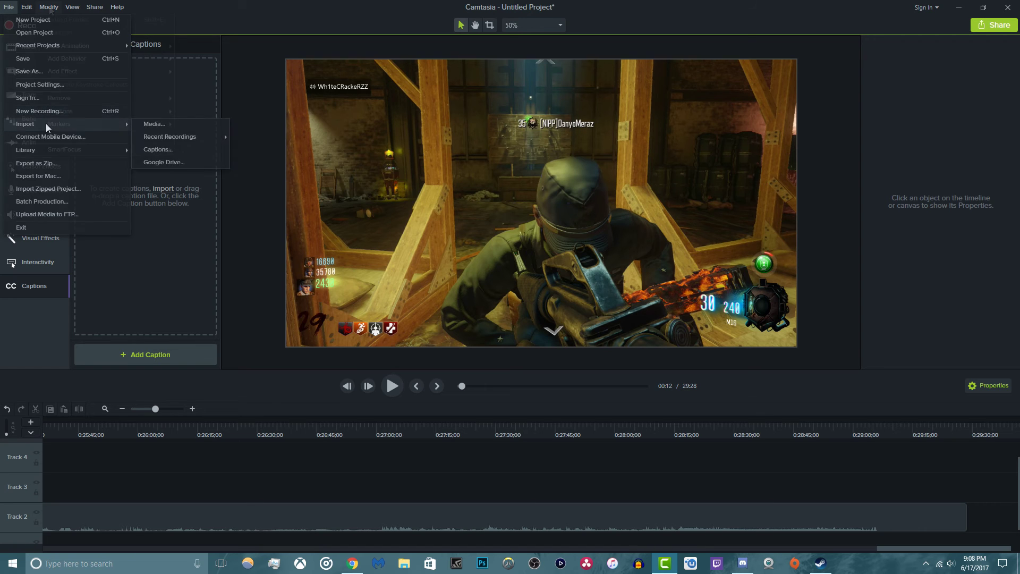
Start sharing the project to YouTube and continue to the title, description, category and privacy options
{"action": "mouse_move", "coordinate": [77, 113]}
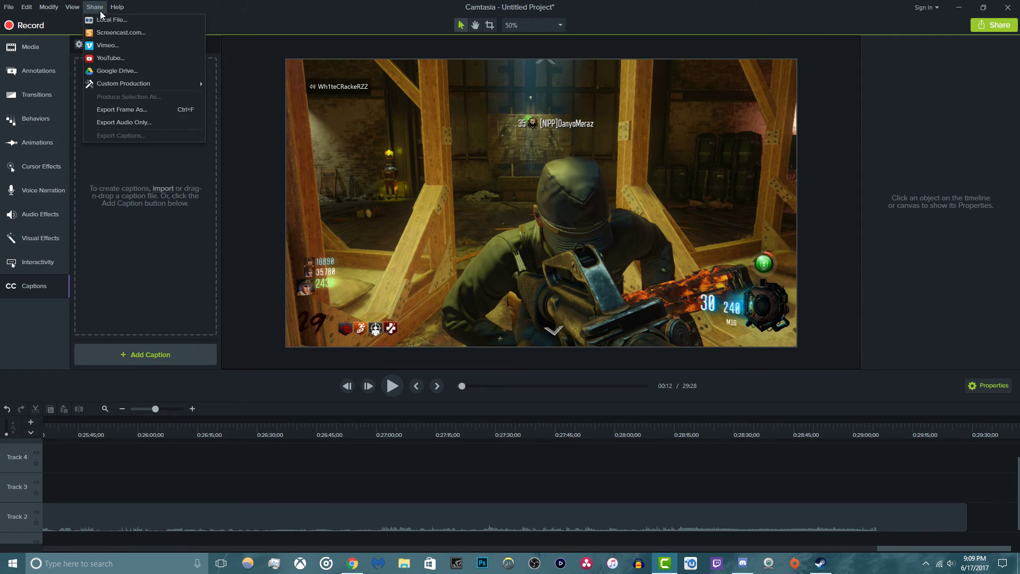
{"action": "left_click", "coordinate": [122, 59]}
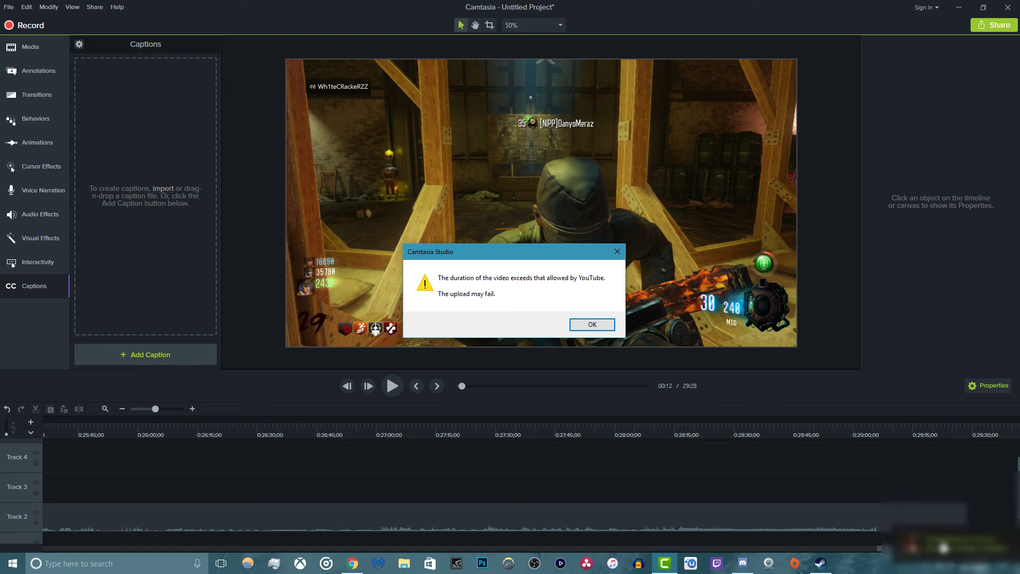
{"action": "left_click", "coordinate": [599, 325]}
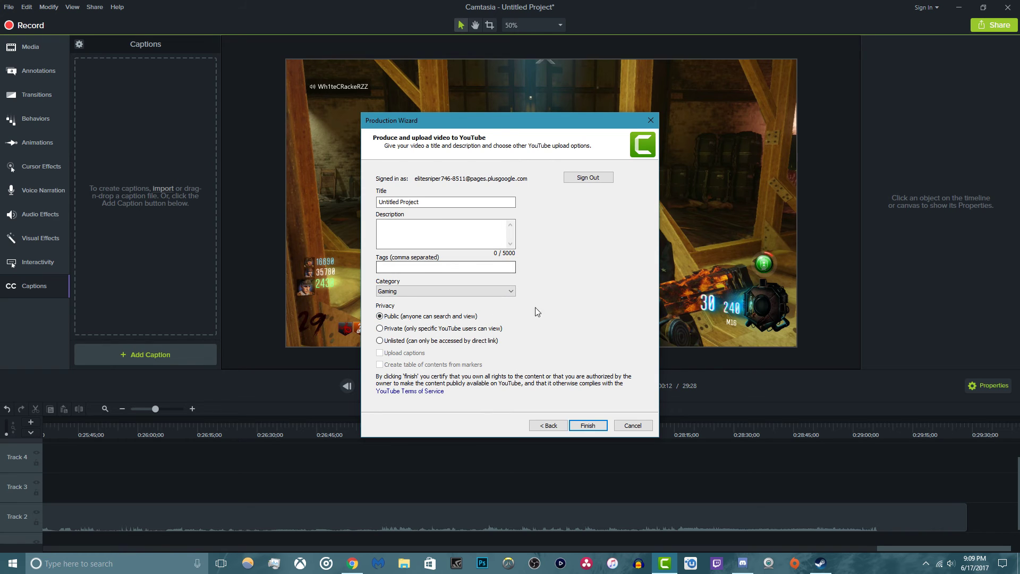
Close the YouTube upload and start producing the project to a local file with custom production settings
{"action": "left_click", "coordinate": [651, 117]}
{"action": "left_click", "coordinate": [93, 7]}
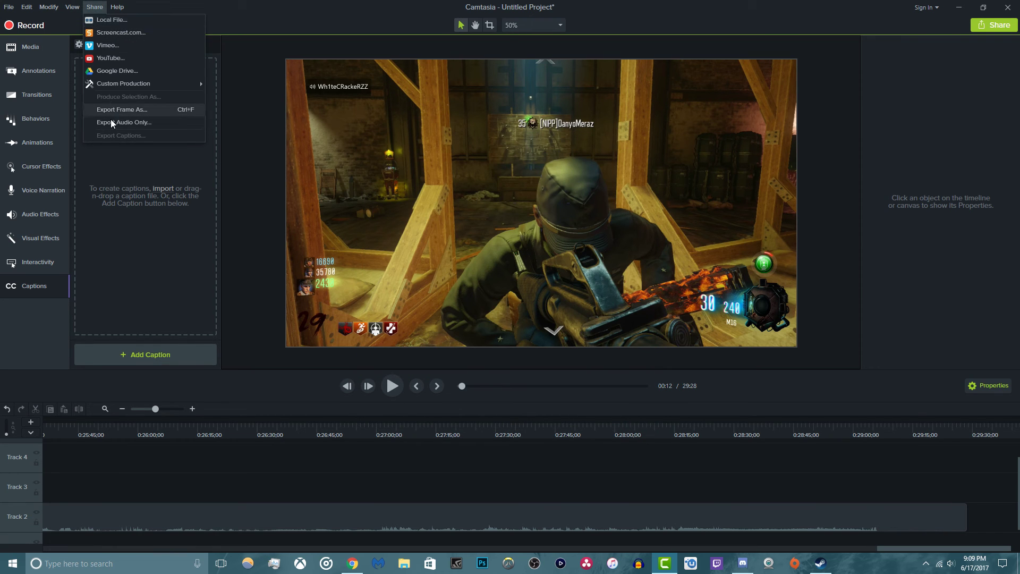
{"action": "mouse_move", "coordinate": [144, 88]}
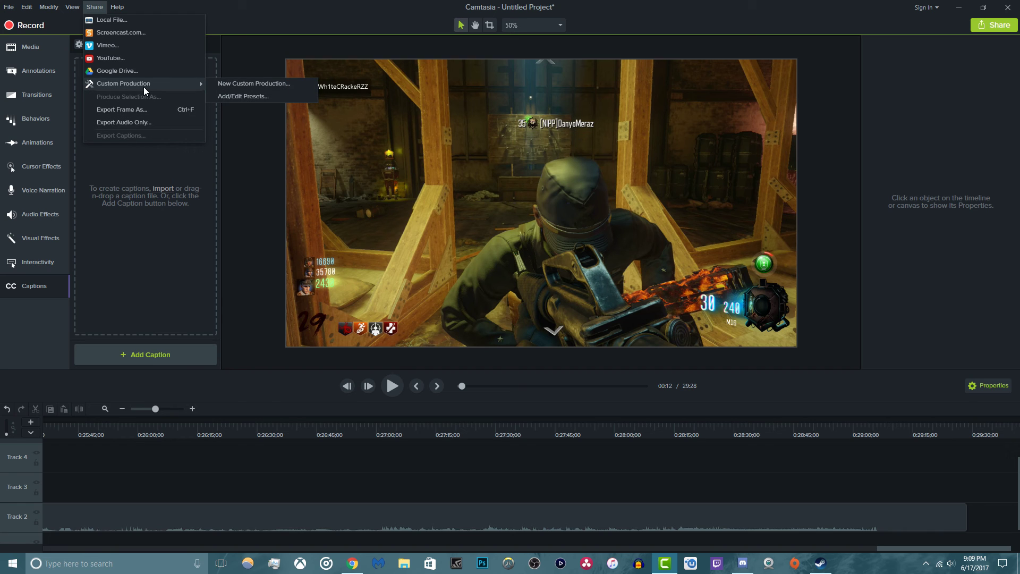
{"action": "left_click", "coordinate": [121, 20]}
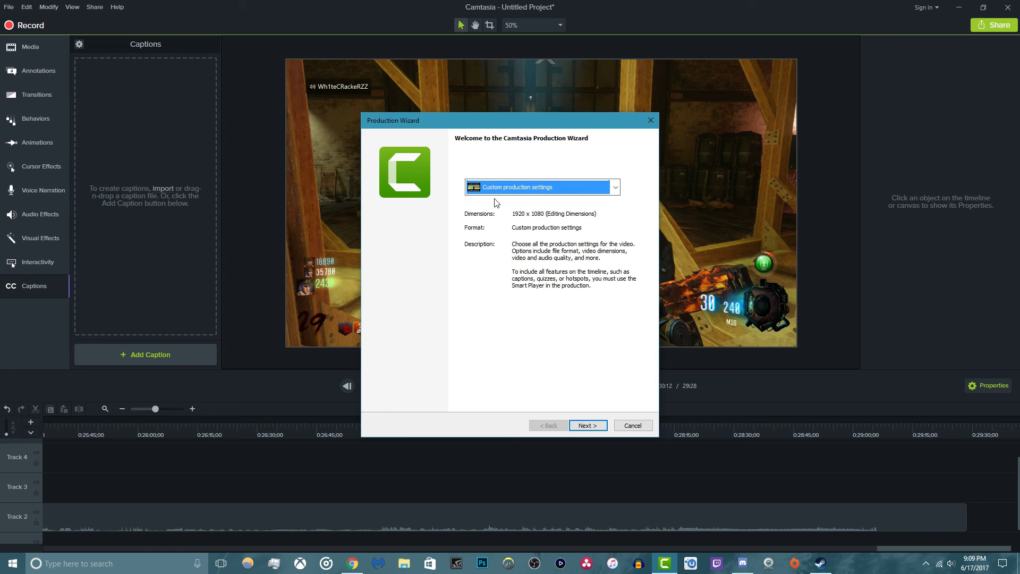
{"action": "left_click", "coordinate": [499, 193]}
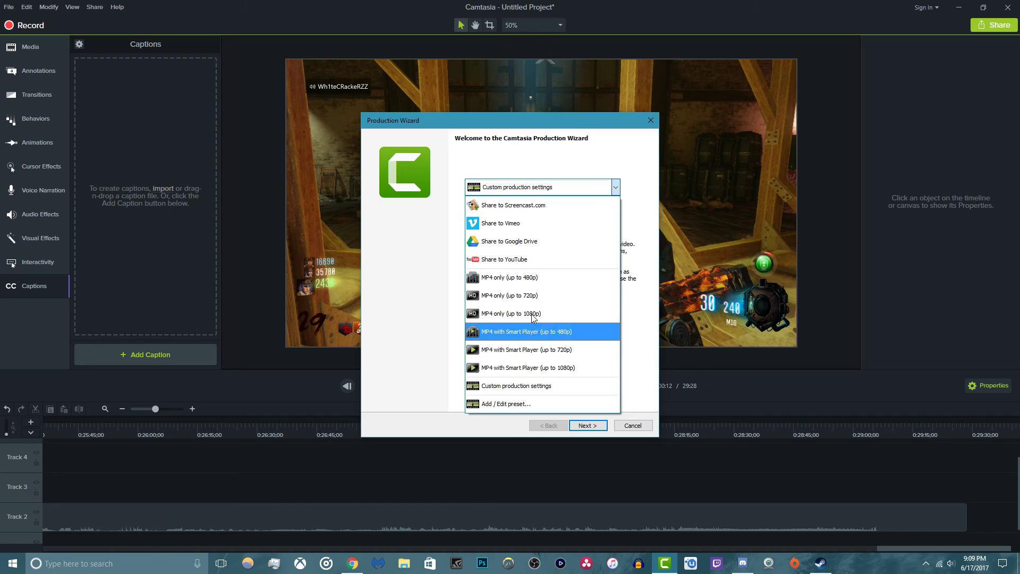
{"action": "left_click", "coordinate": [555, 386]}
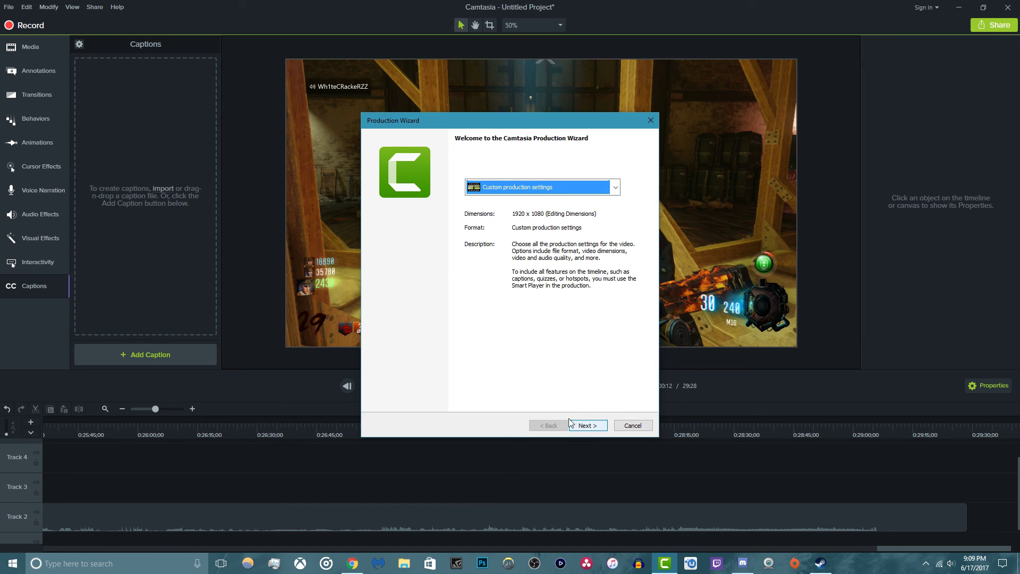
Continue with the MP4 - Smart Player (HTML5) format, turn off producing with a controller, and show the video size
{"action": "left_click", "coordinate": [587, 426]}
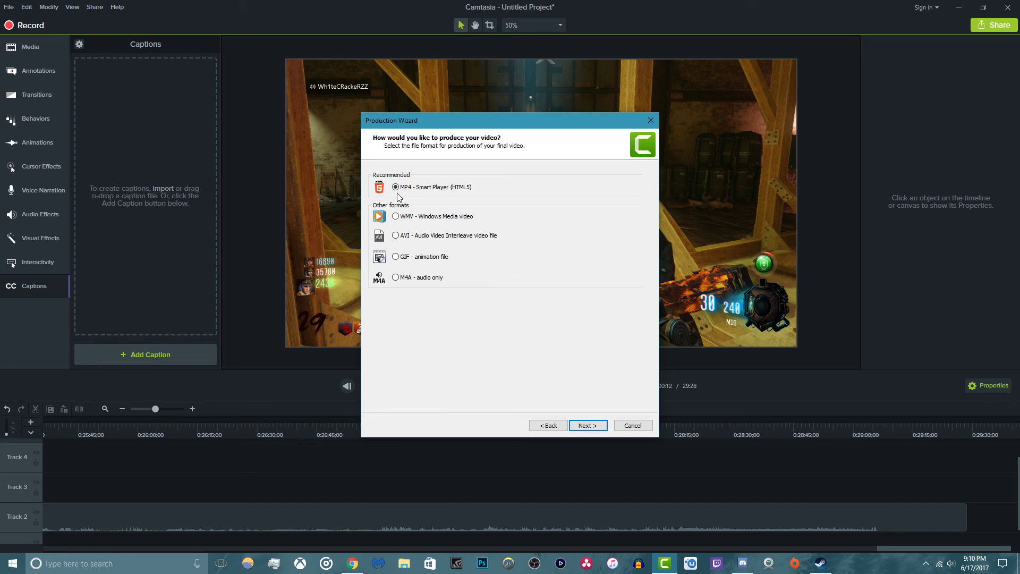
{"action": "left_click", "coordinate": [582, 427]}
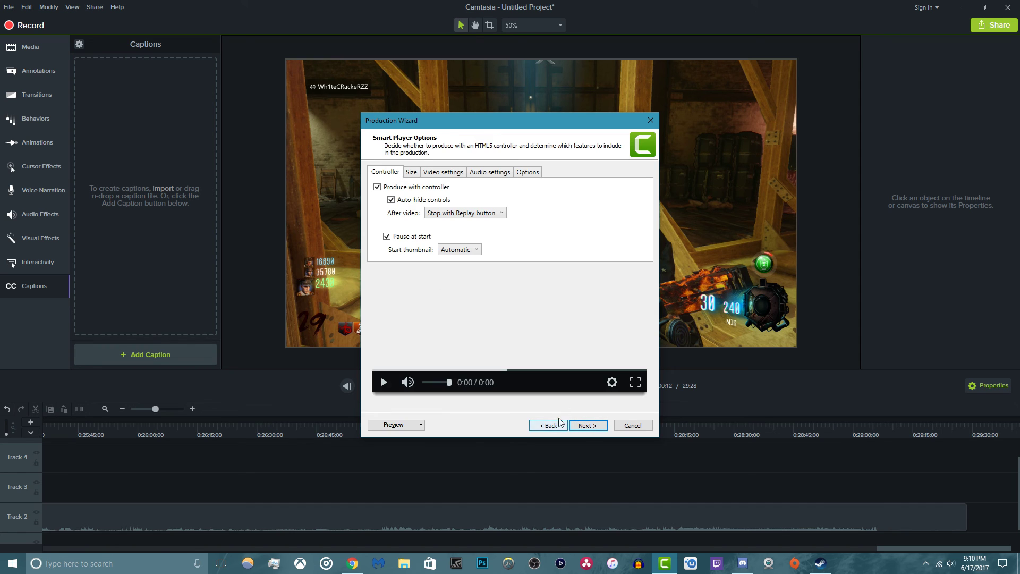
{"action": "left_click", "coordinate": [378, 188]}
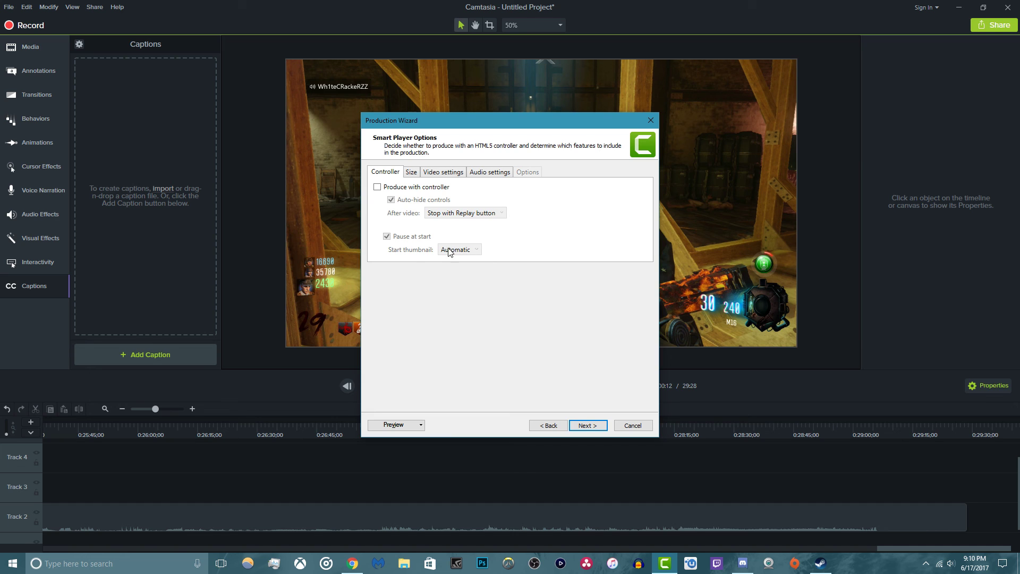
{"action": "left_click", "coordinate": [413, 172]}
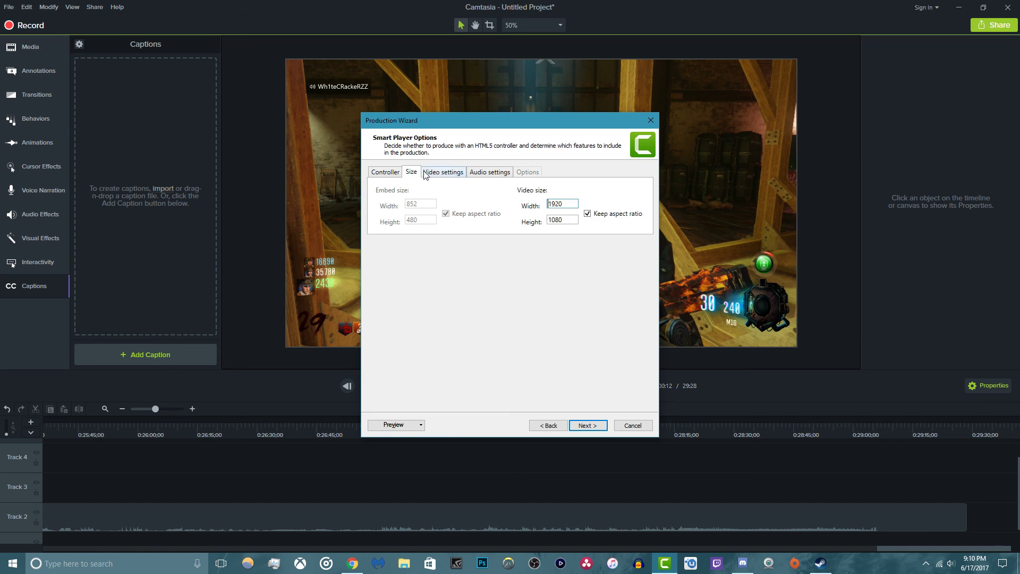
Try a frame rate of 60 in the video settings and set it back to 30
{"action": "left_click", "coordinate": [450, 179]}
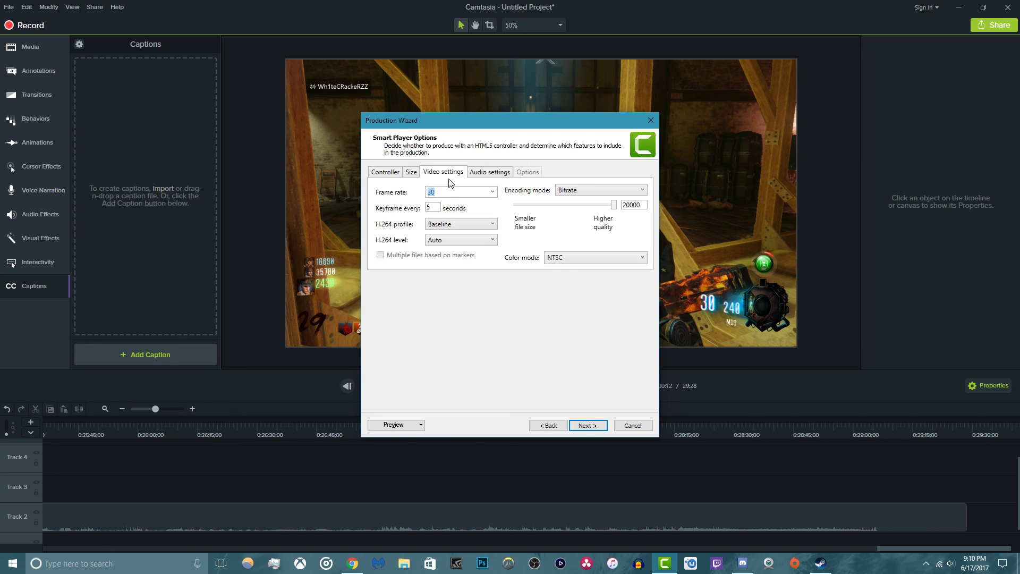
{"action": "left_click", "coordinate": [493, 192]}
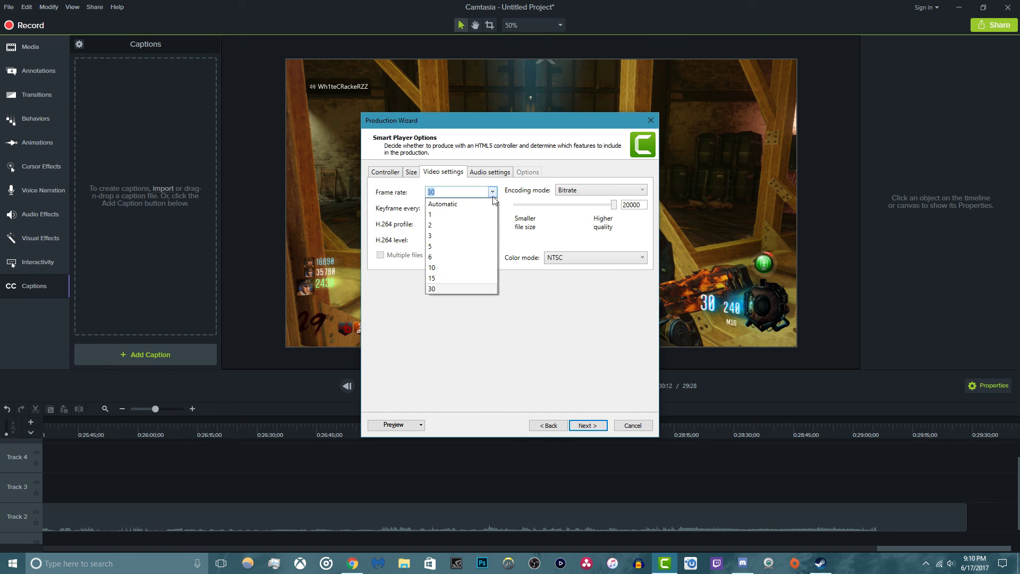
{"action": "left_click", "coordinate": [493, 192]}
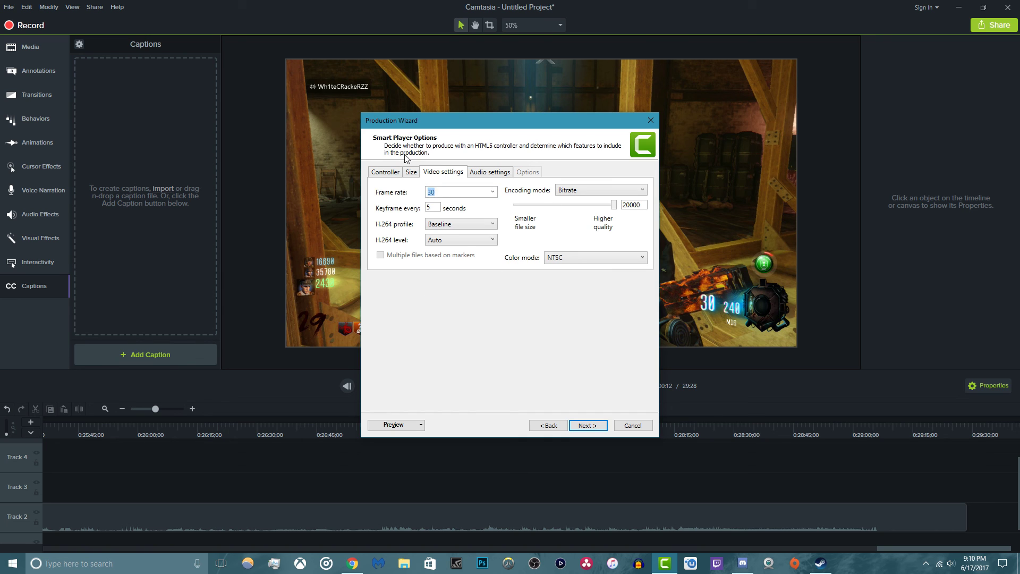
{"action": "type", "text": "60"}
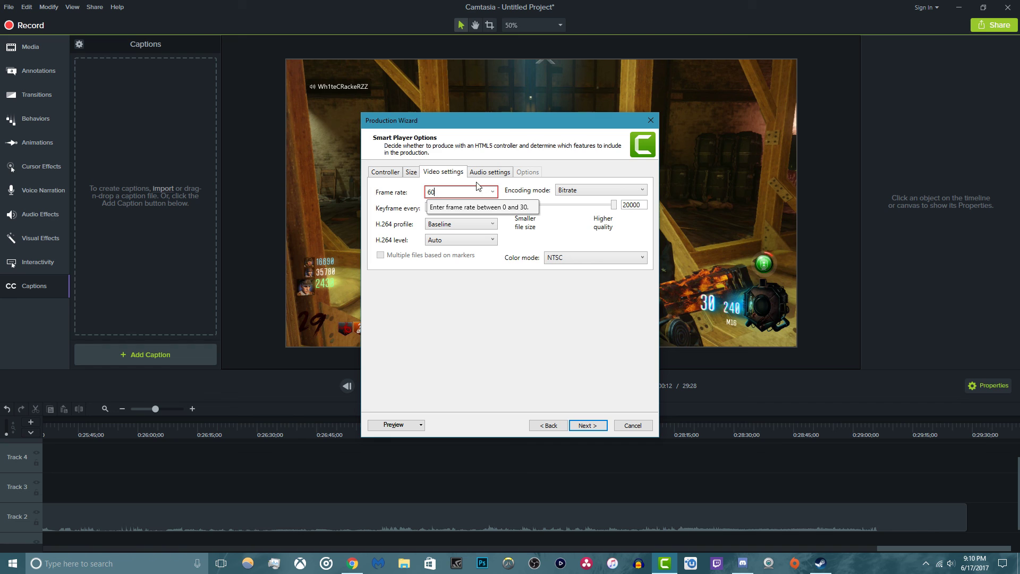
{"action": "left_click_drag", "start_coordinate": [463, 191], "coordinate": [381, 195]}
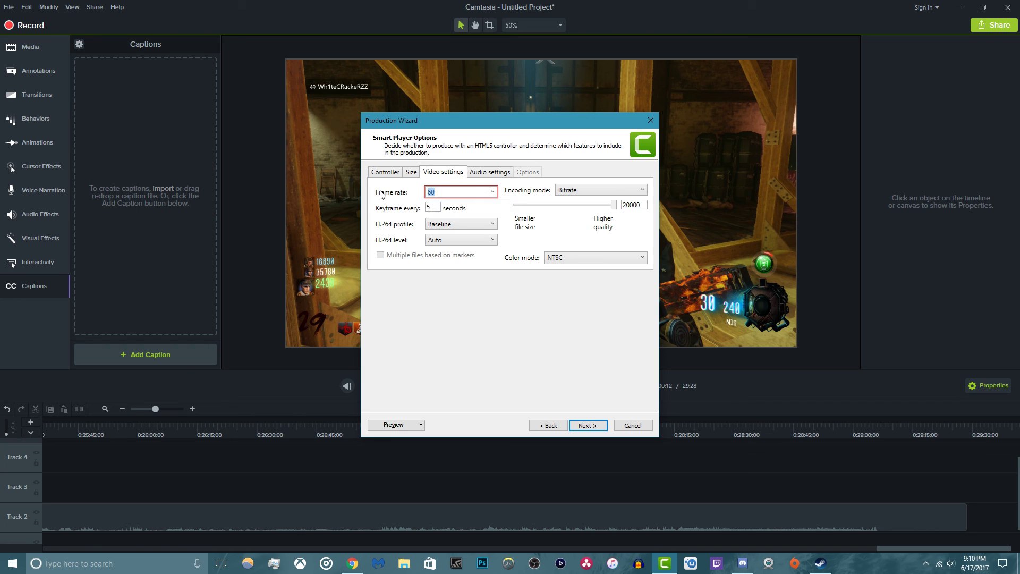
{"action": "type", "text": "30"}
Examine the encoding mode, quality slider and color mode options in the video settings
{"action": "left_click", "coordinate": [578, 189]}
{"action": "left_click", "coordinate": [578, 191]}
{"action": "left_click_drag", "start_coordinate": [614, 209], "coordinate": [642, 244]}
{"action": "left_click", "coordinate": [578, 258]}
{"action": "left_click", "coordinate": [571, 258]}
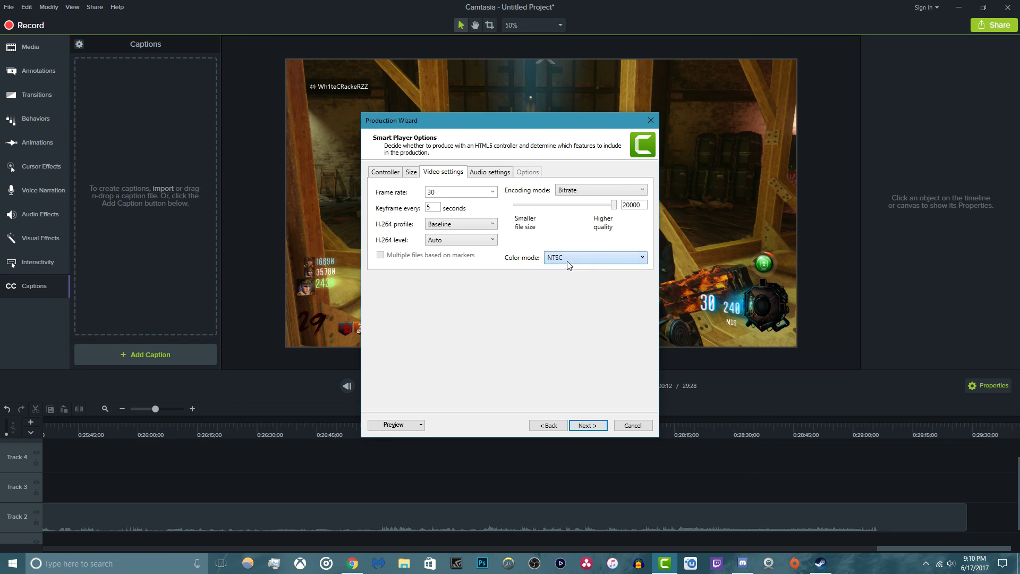
Review the audio bit rate choices, the video info and watermark options, and the output file settings, and cancel the production
{"action": "left_click", "coordinate": [489, 171]}
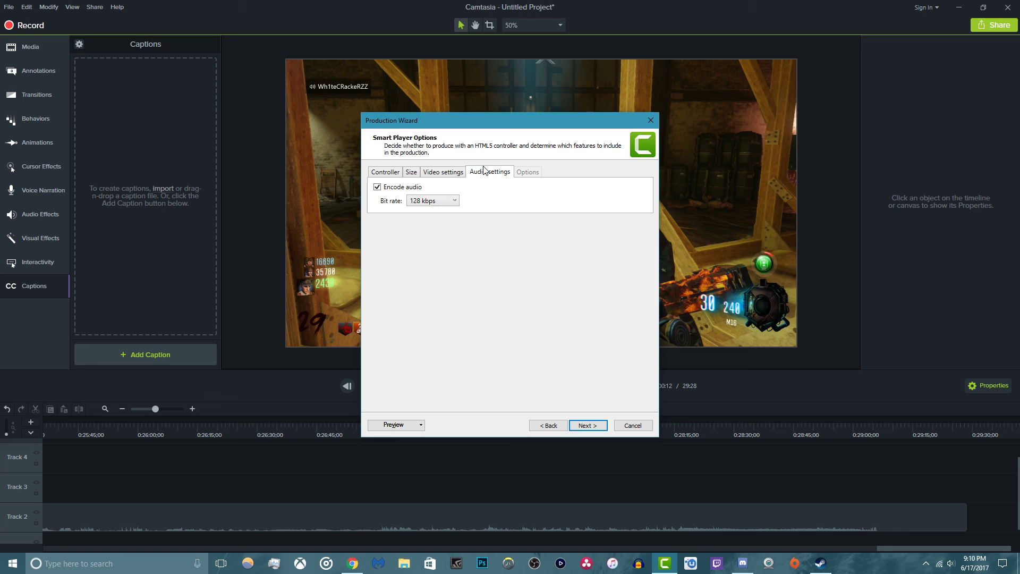
{"action": "left_click", "coordinate": [450, 201]}
{"action": "left_click", "coordinate": [451, 200]}
{"action": "left_click", "coordinate": [584, 424]}
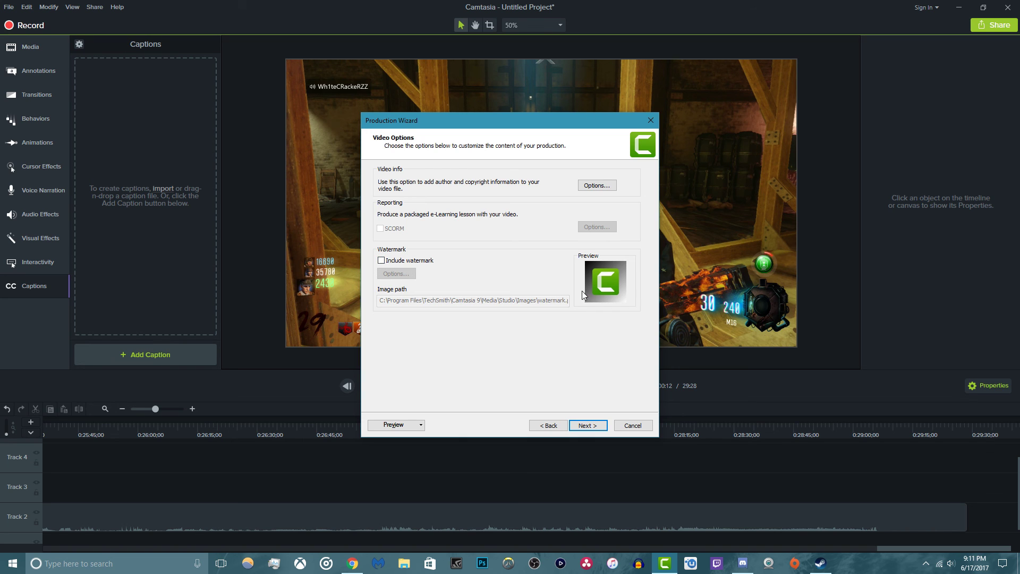
{"action": "left_click", "coordinate": [588, 425]}
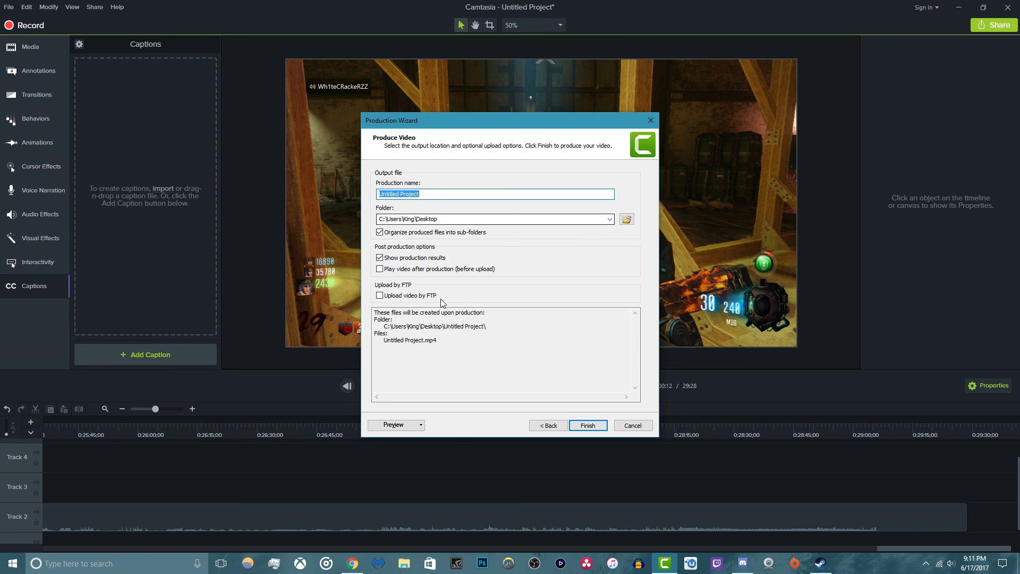
{"action": "left_click", "coordinate": [630, 426]}
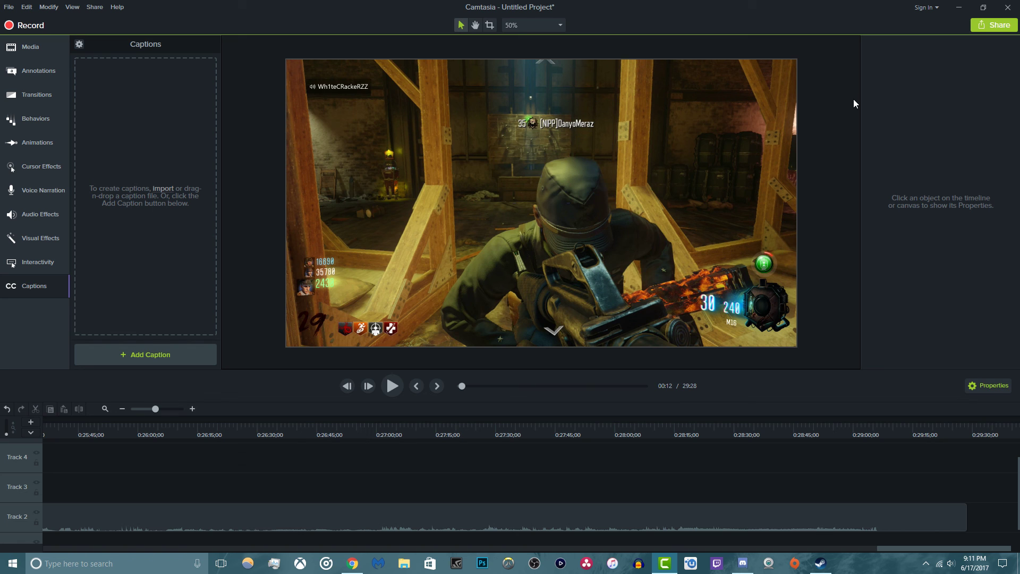
Place the playhead at about 0:26:18 and show the beginning of the gameplay clips on Track 2
{"action": "left_click", "coordinate": [213, 419]}
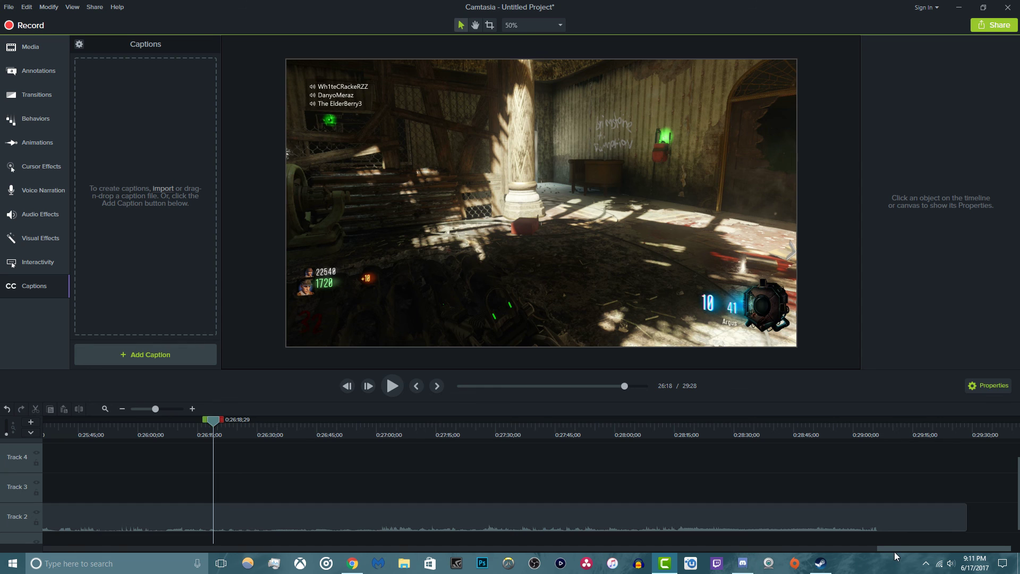
{"action": "left_click_drag", "start_coordinate": [895, 555], "coordinate": [32, 549]}
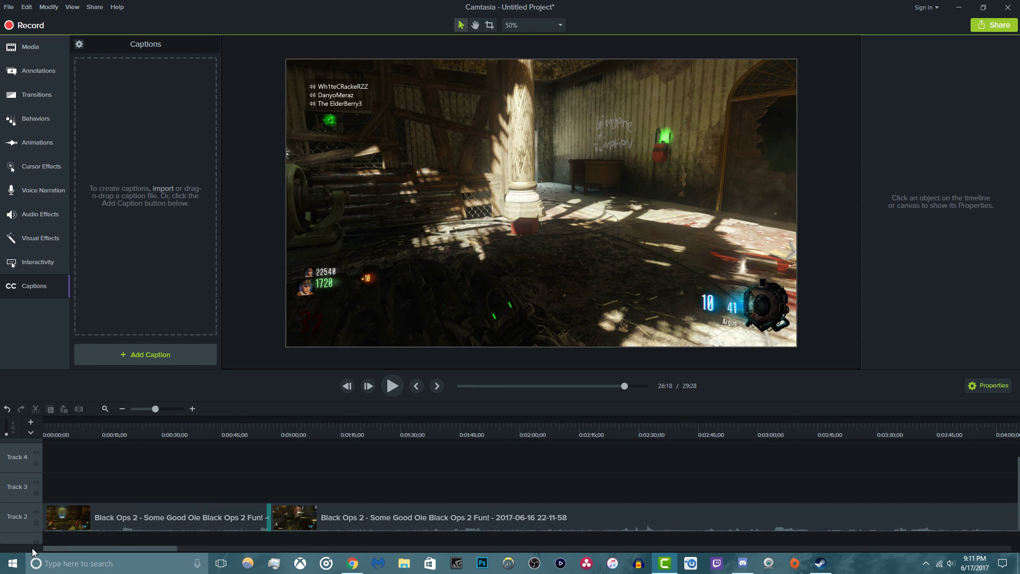